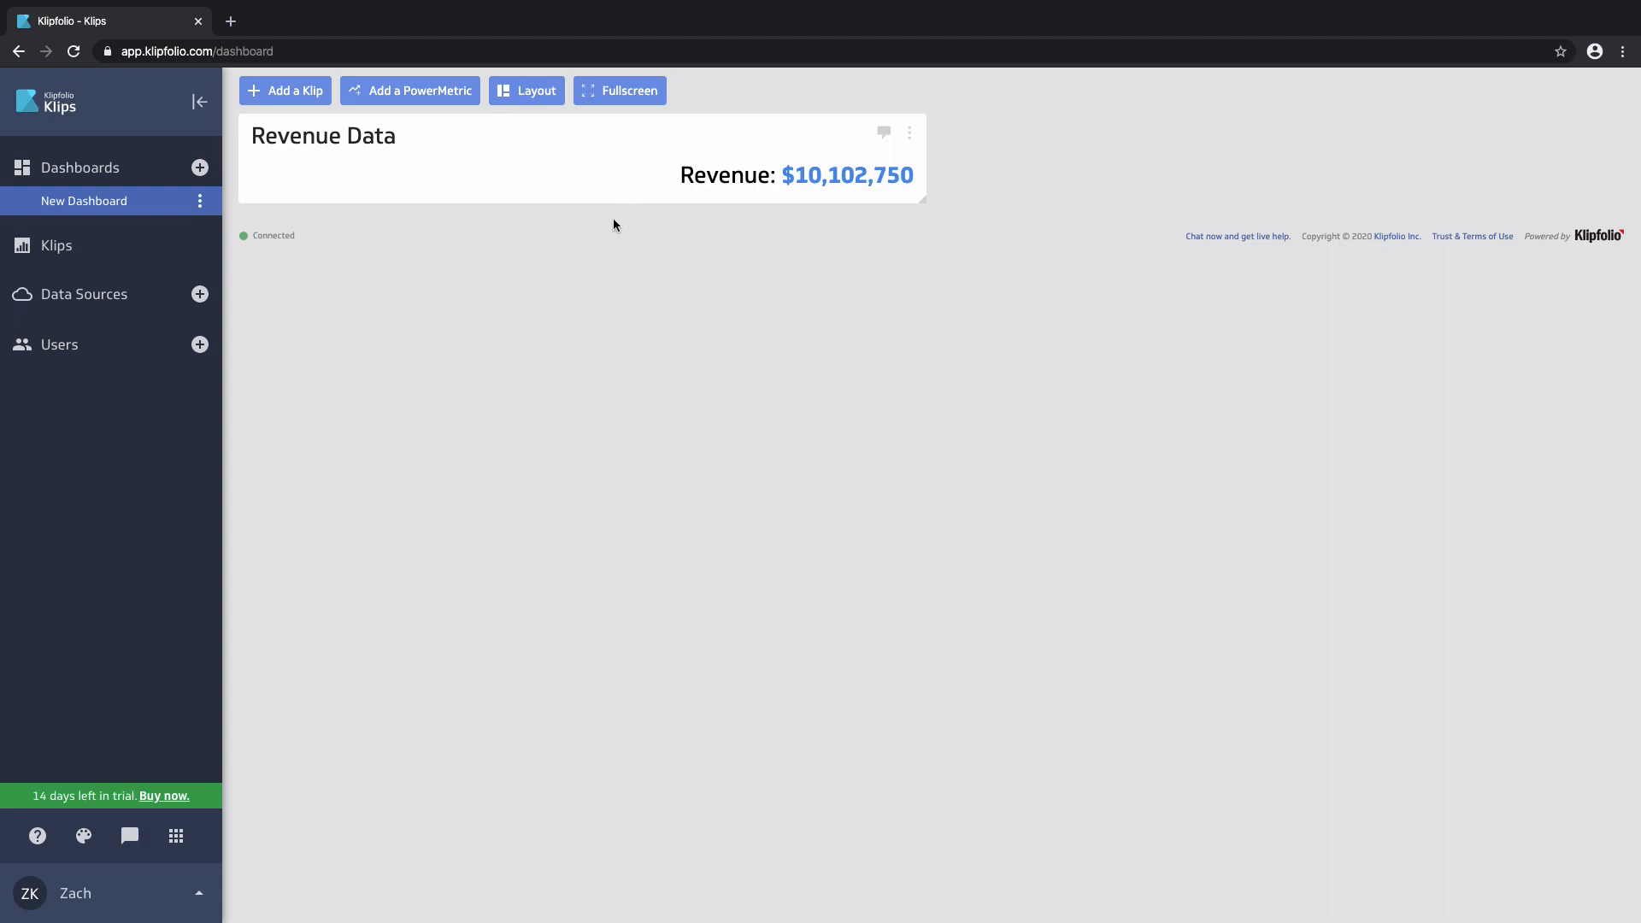
Open the Revenue Data Klip for editing and add a Layout Grid component beneath the revenue label.
click(911, 136)
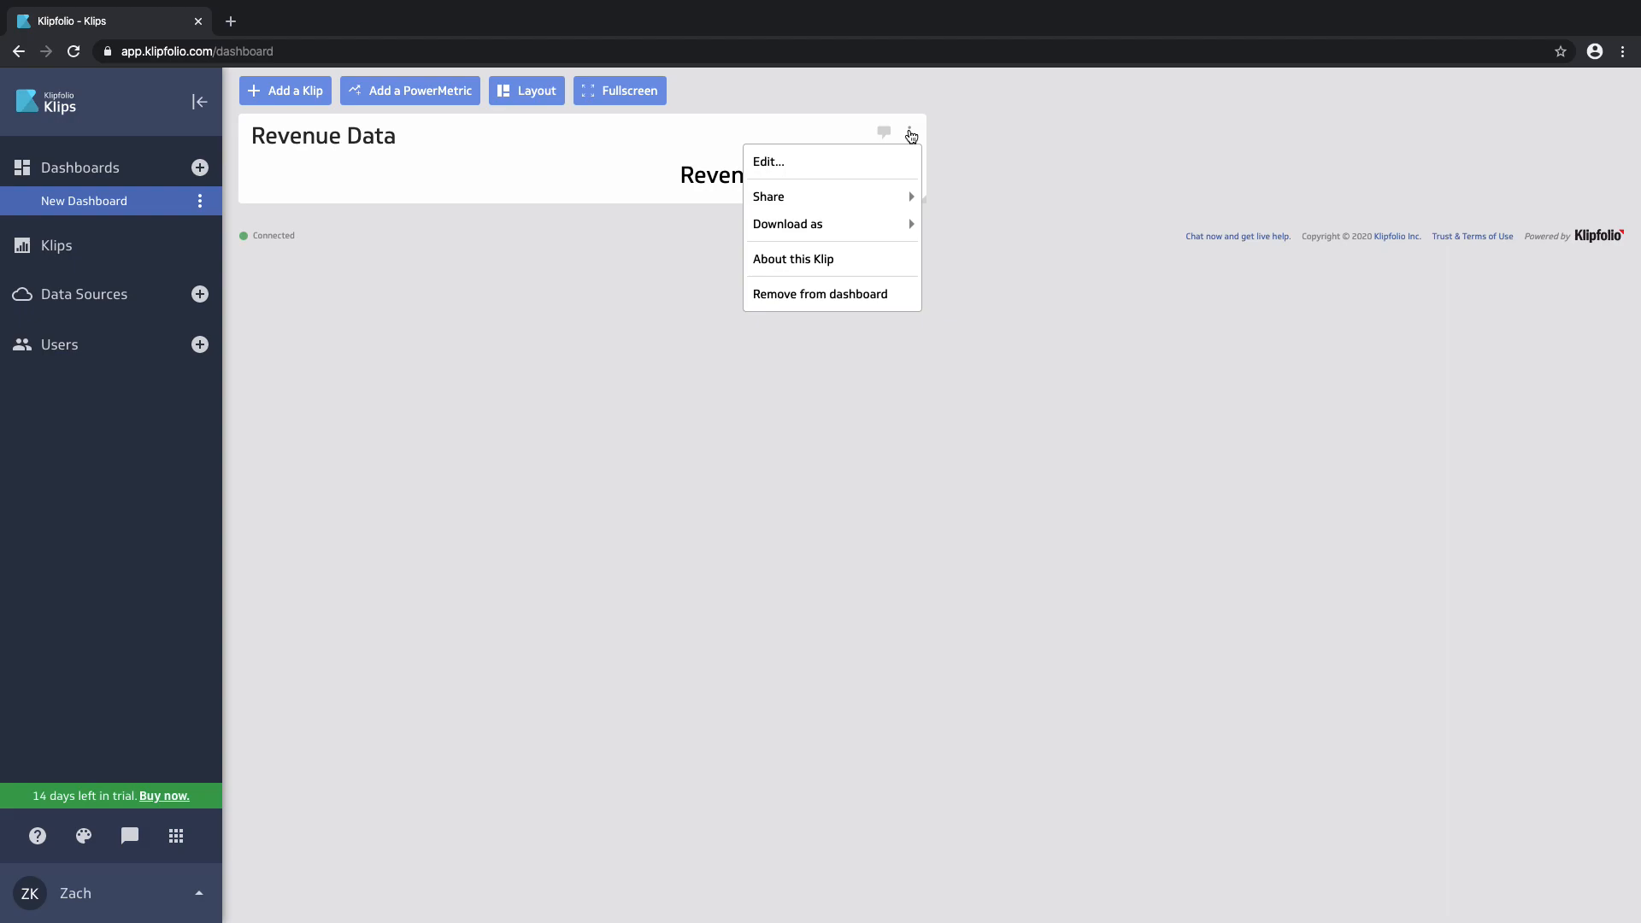
click(881, 161)
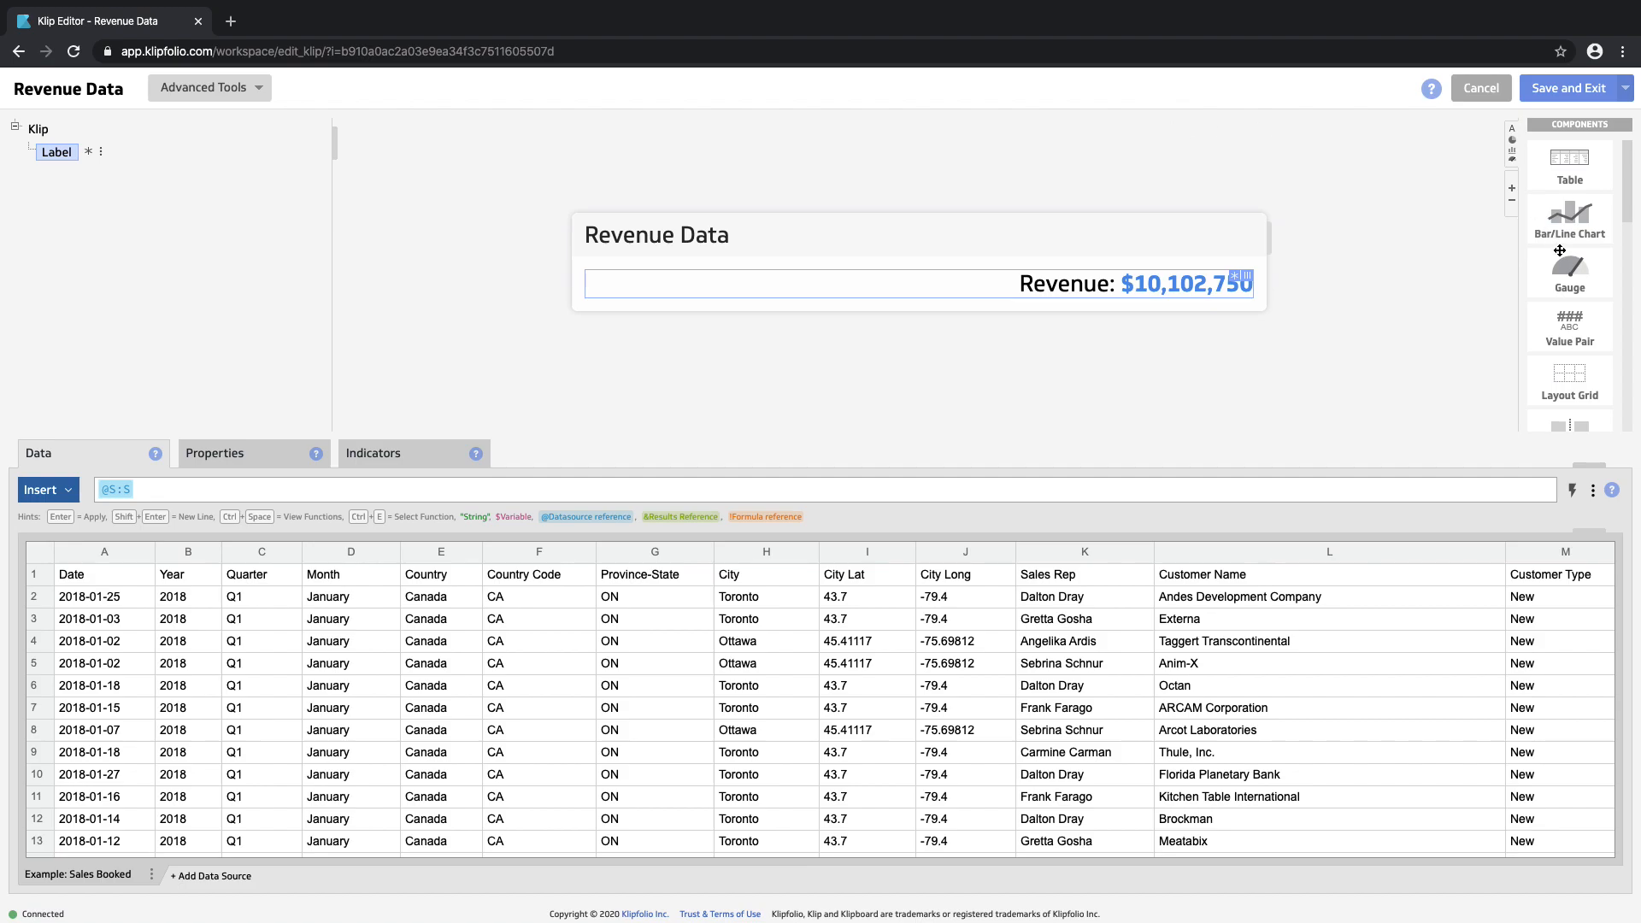
scroll(1565, 300, down, 3)
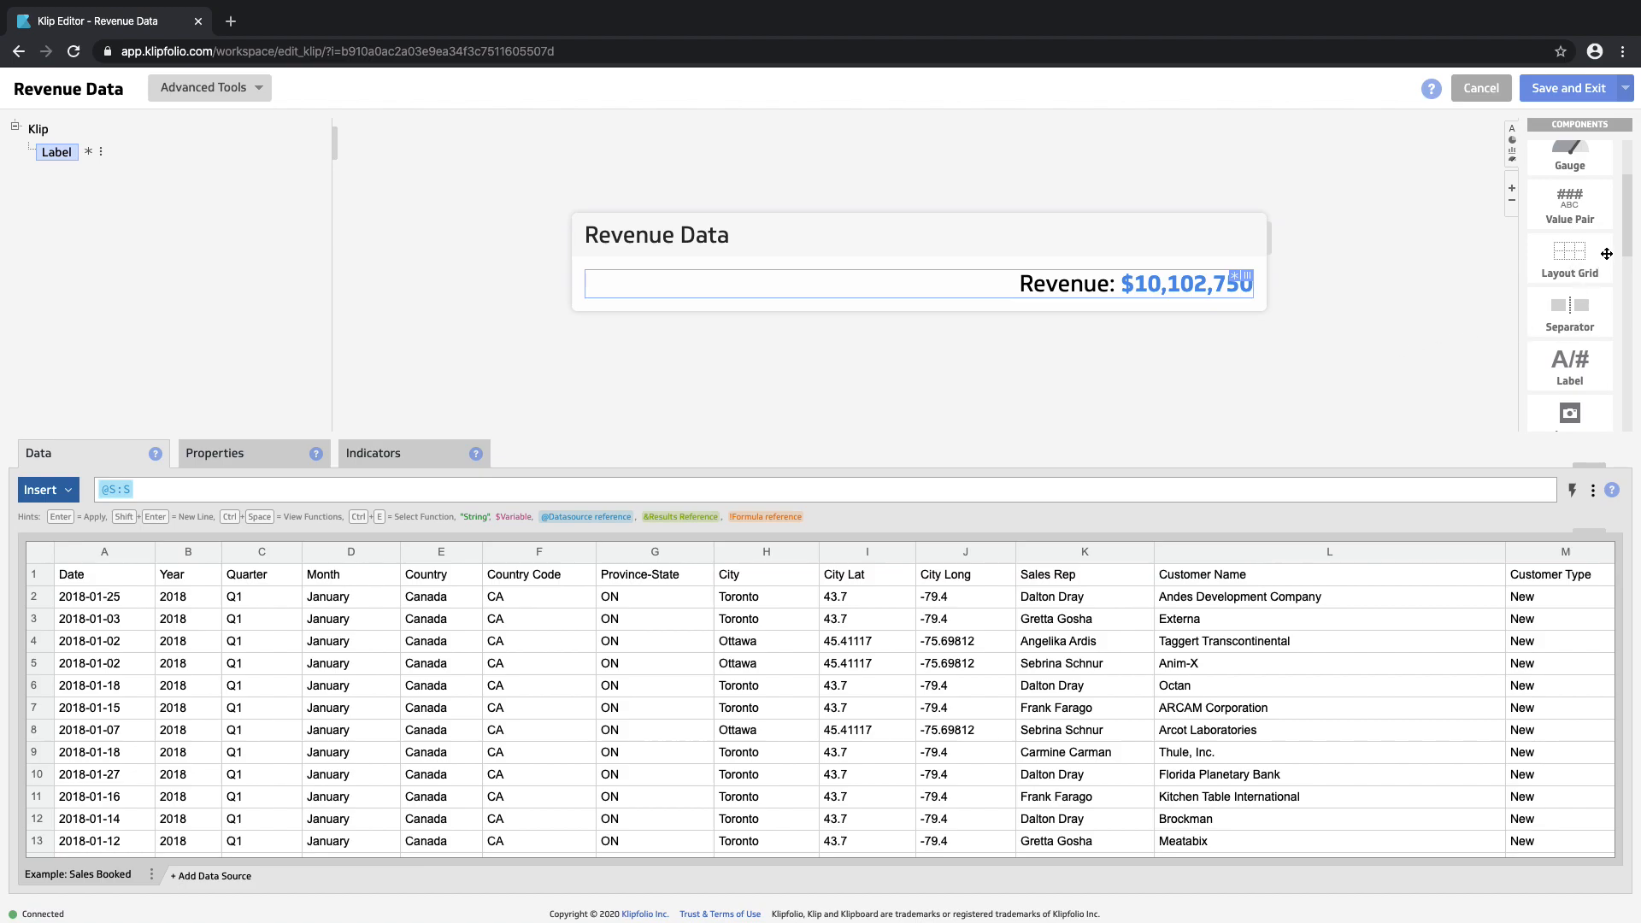
drag(1596, 253, 1228, 341)
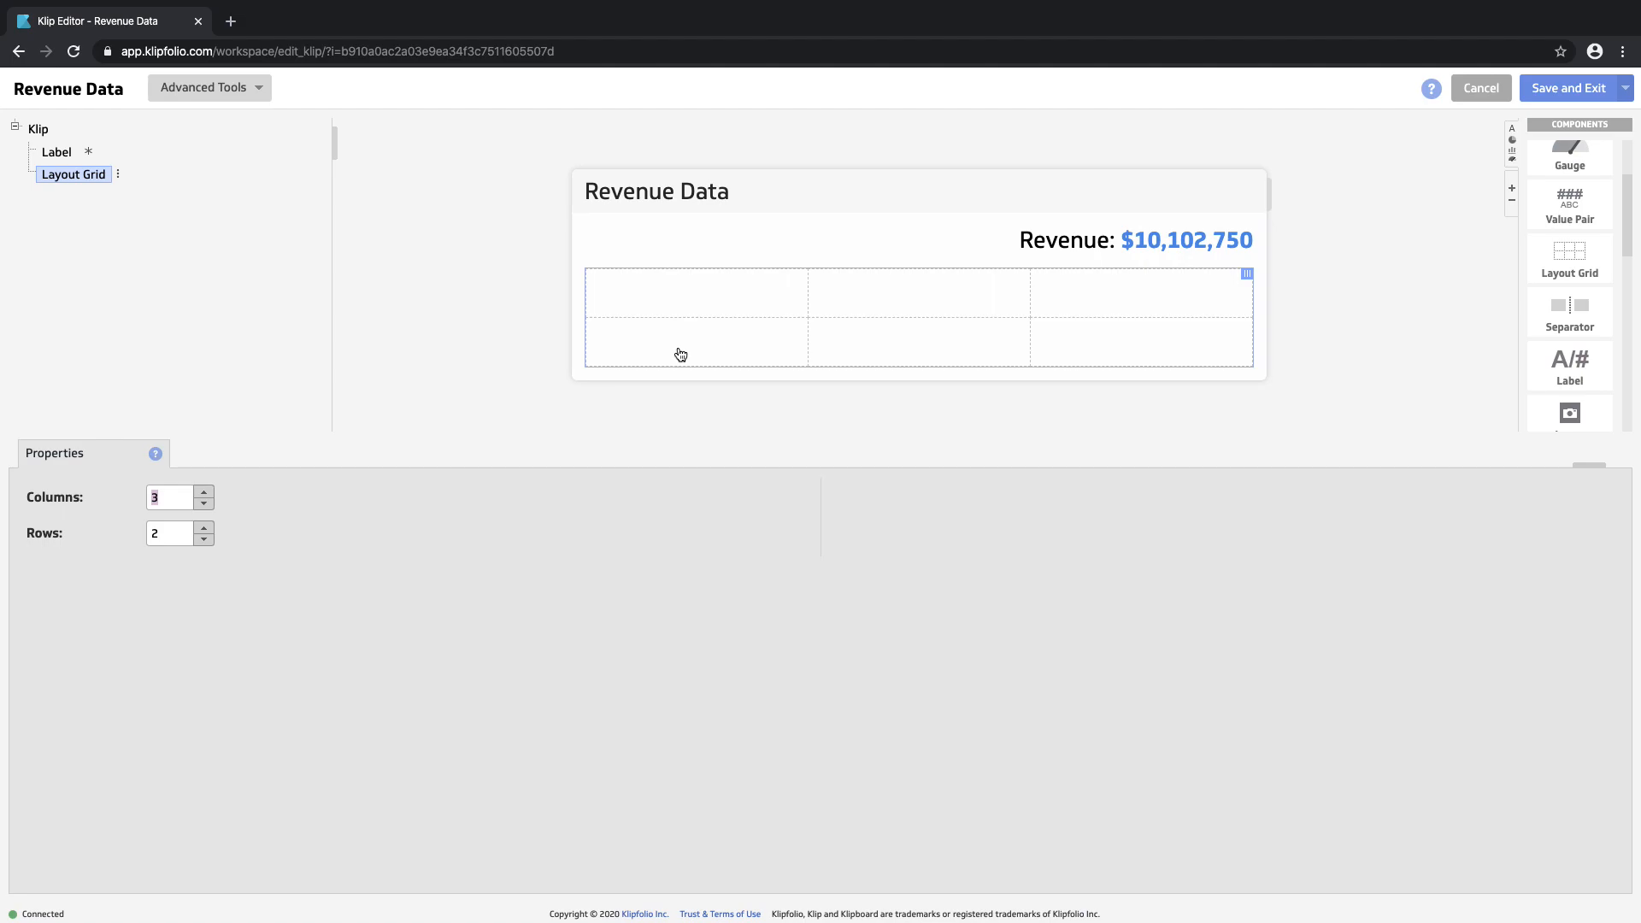
Set the layout grid to 3 columns and 3 rows.
click(206, 529)
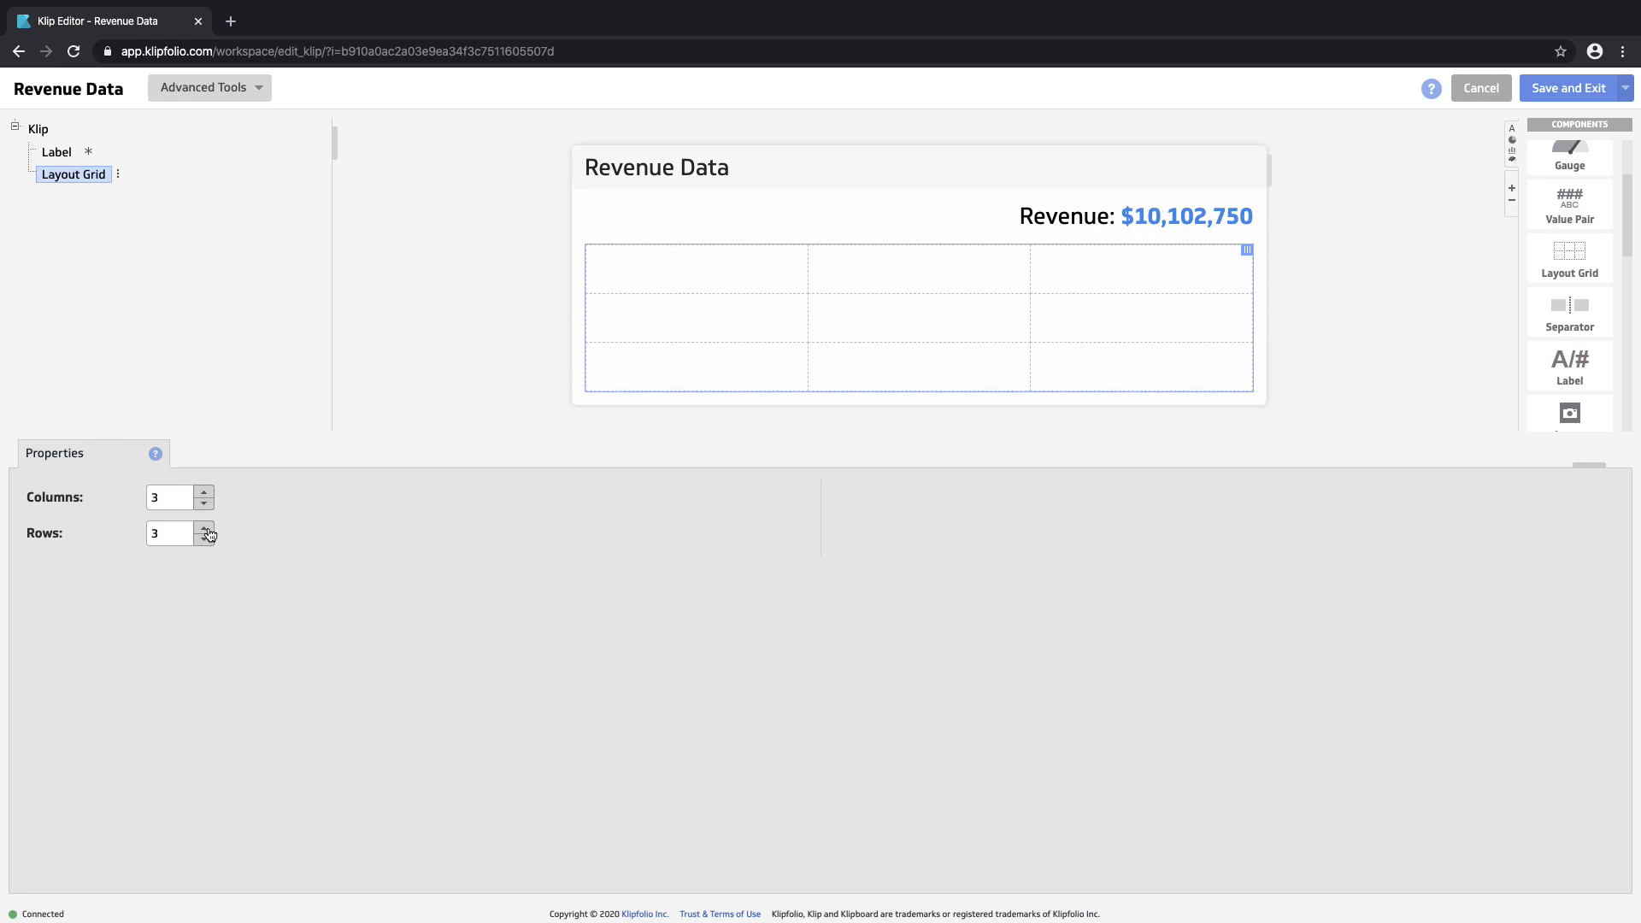
click(206, 494)
click(204, 503)
Make the middle cell of the grid's first row span 2 columns and move the revenue label into it.
click(895, 272)
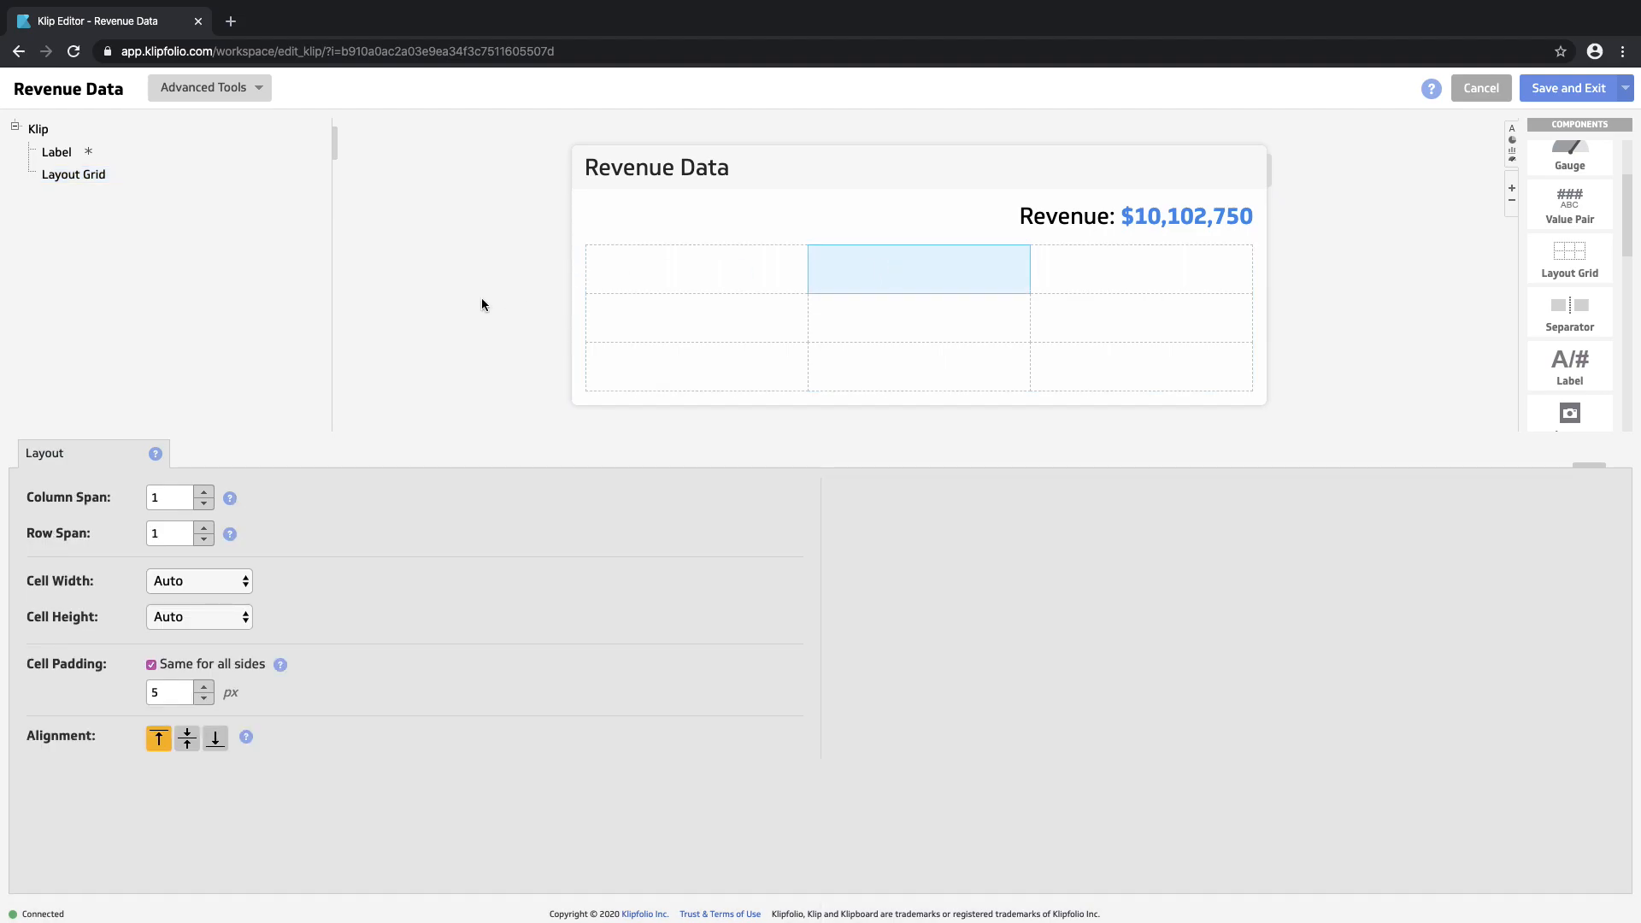
click(209, 494)
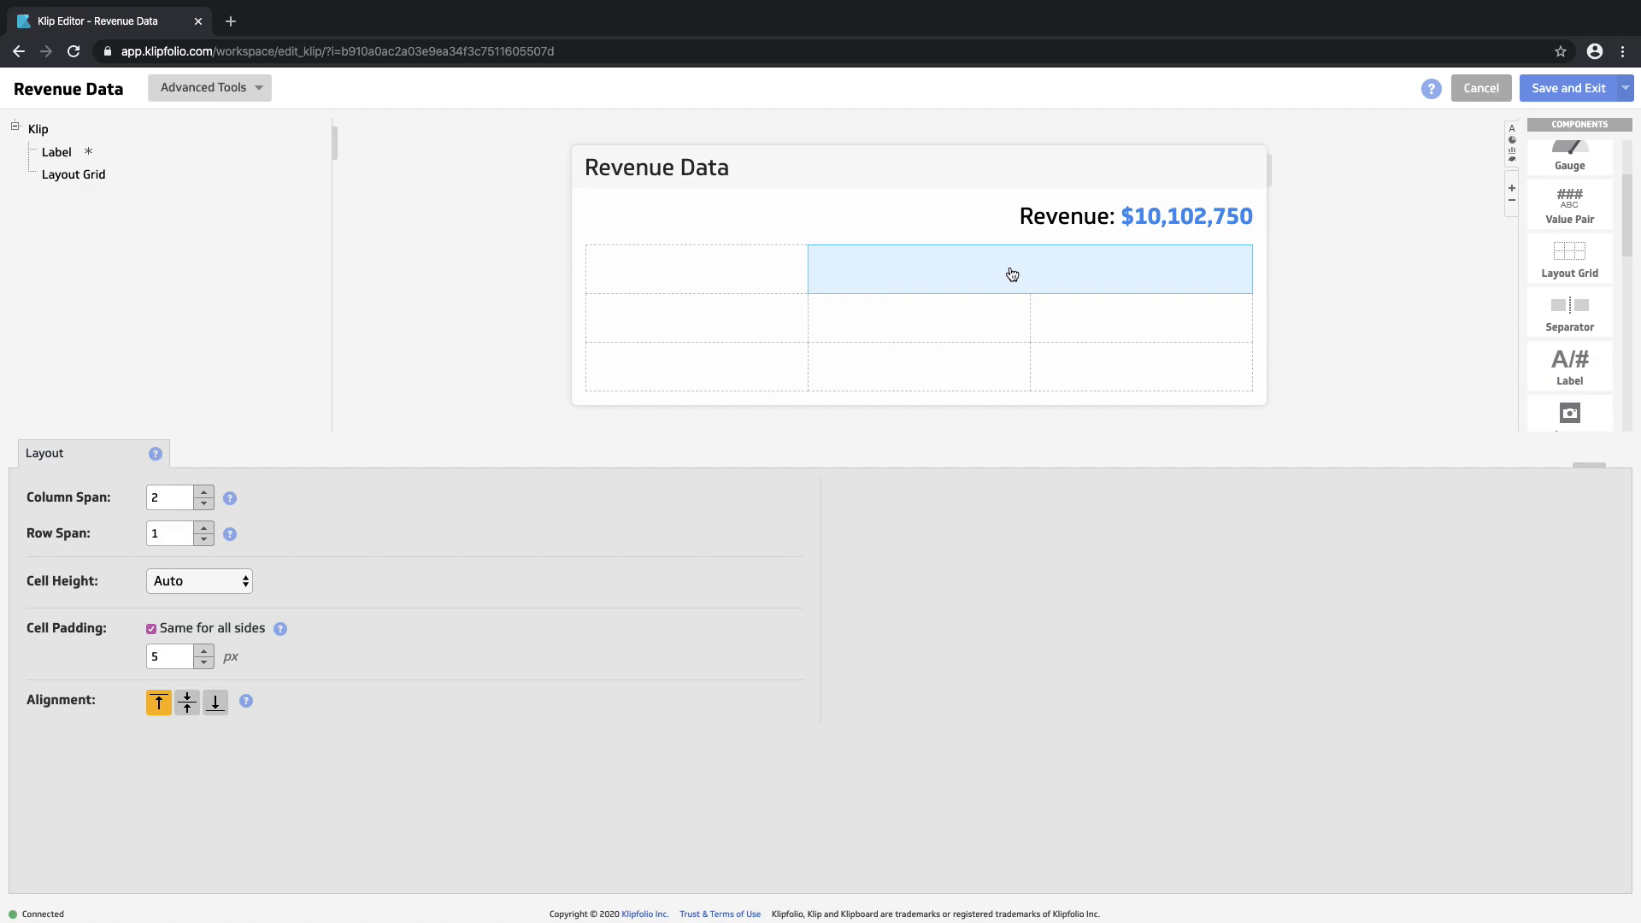
click(1241, 219)
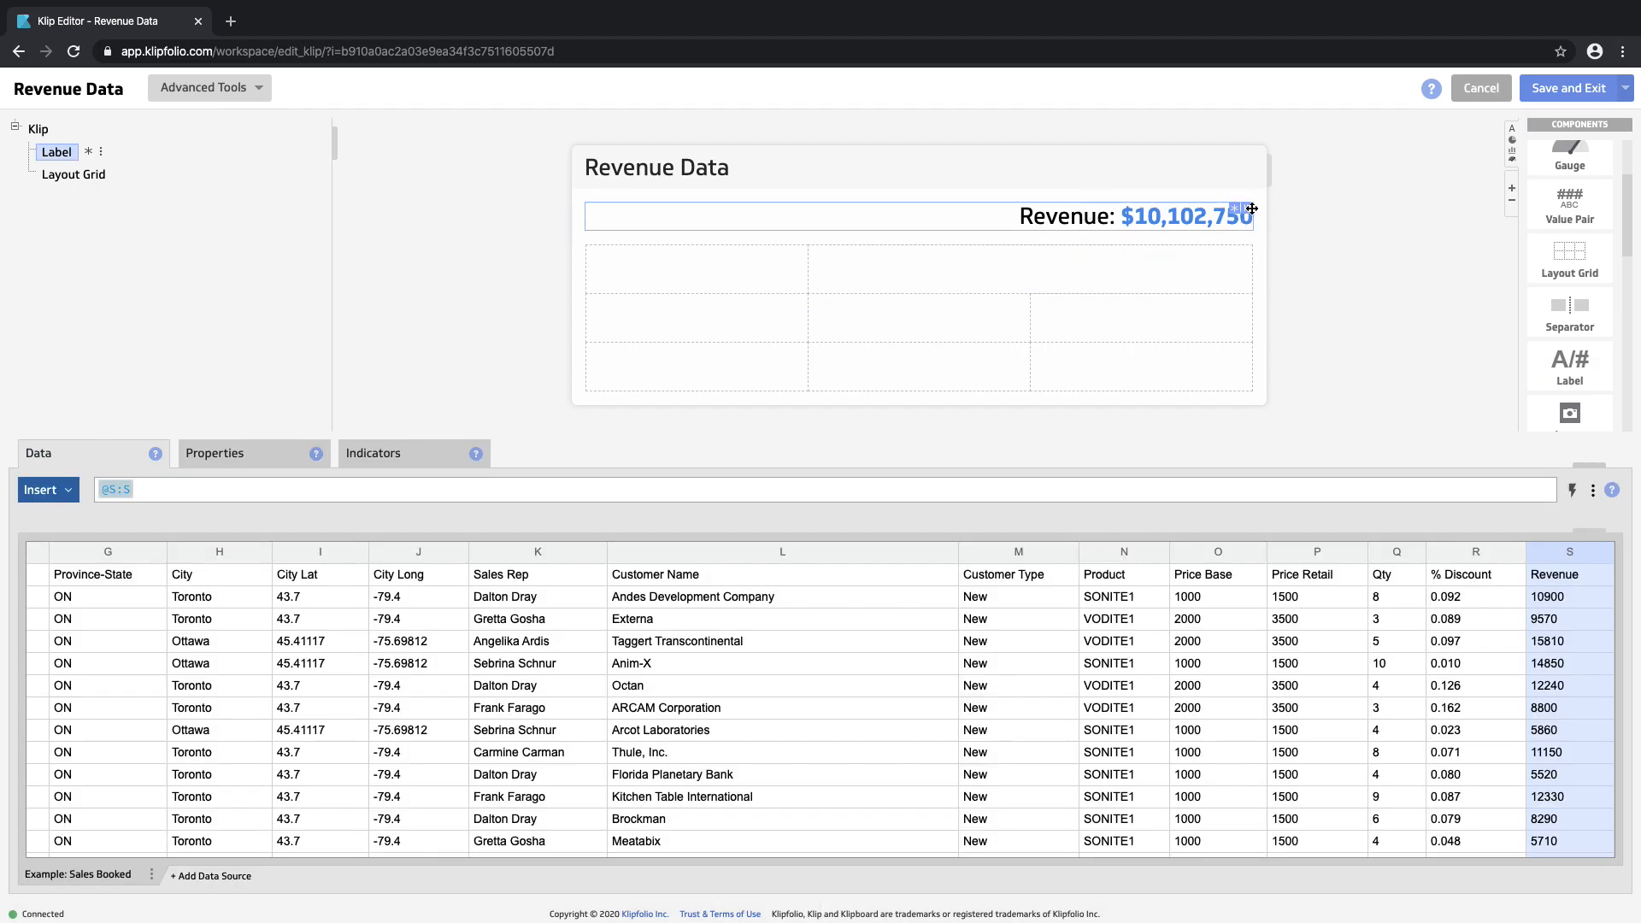
drag(1249, 206, 1170, 279)
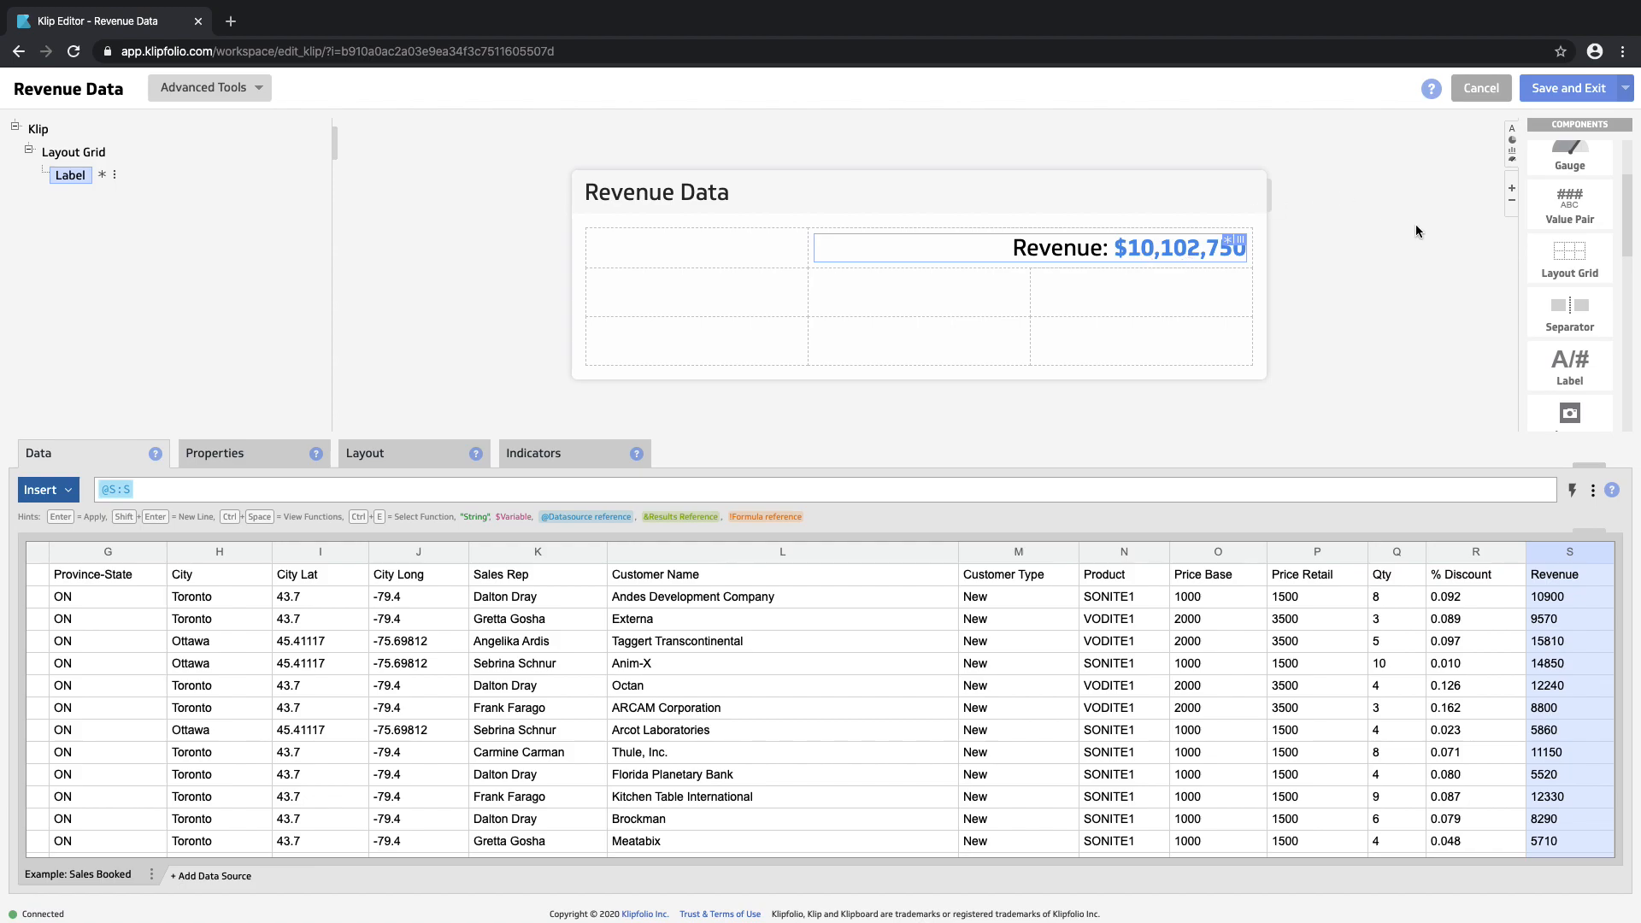
Add a Separator to the first cell of the grid's second row and set its column span to 3.
scroll(1569, 266, down, 1)
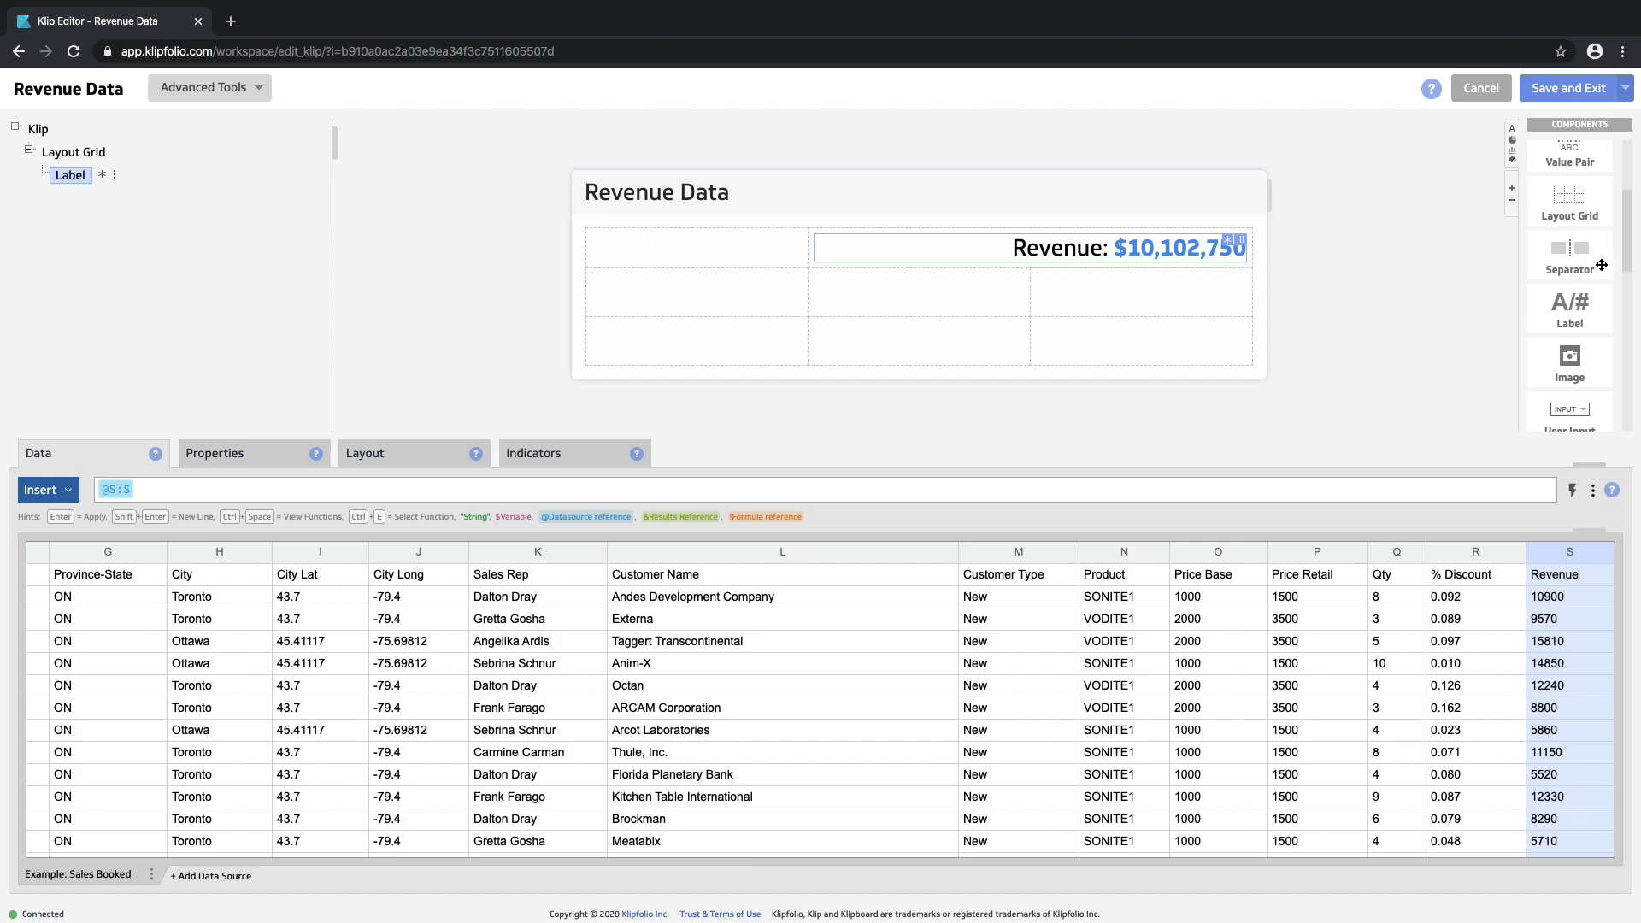
drag(1601, 265, 775, 310)
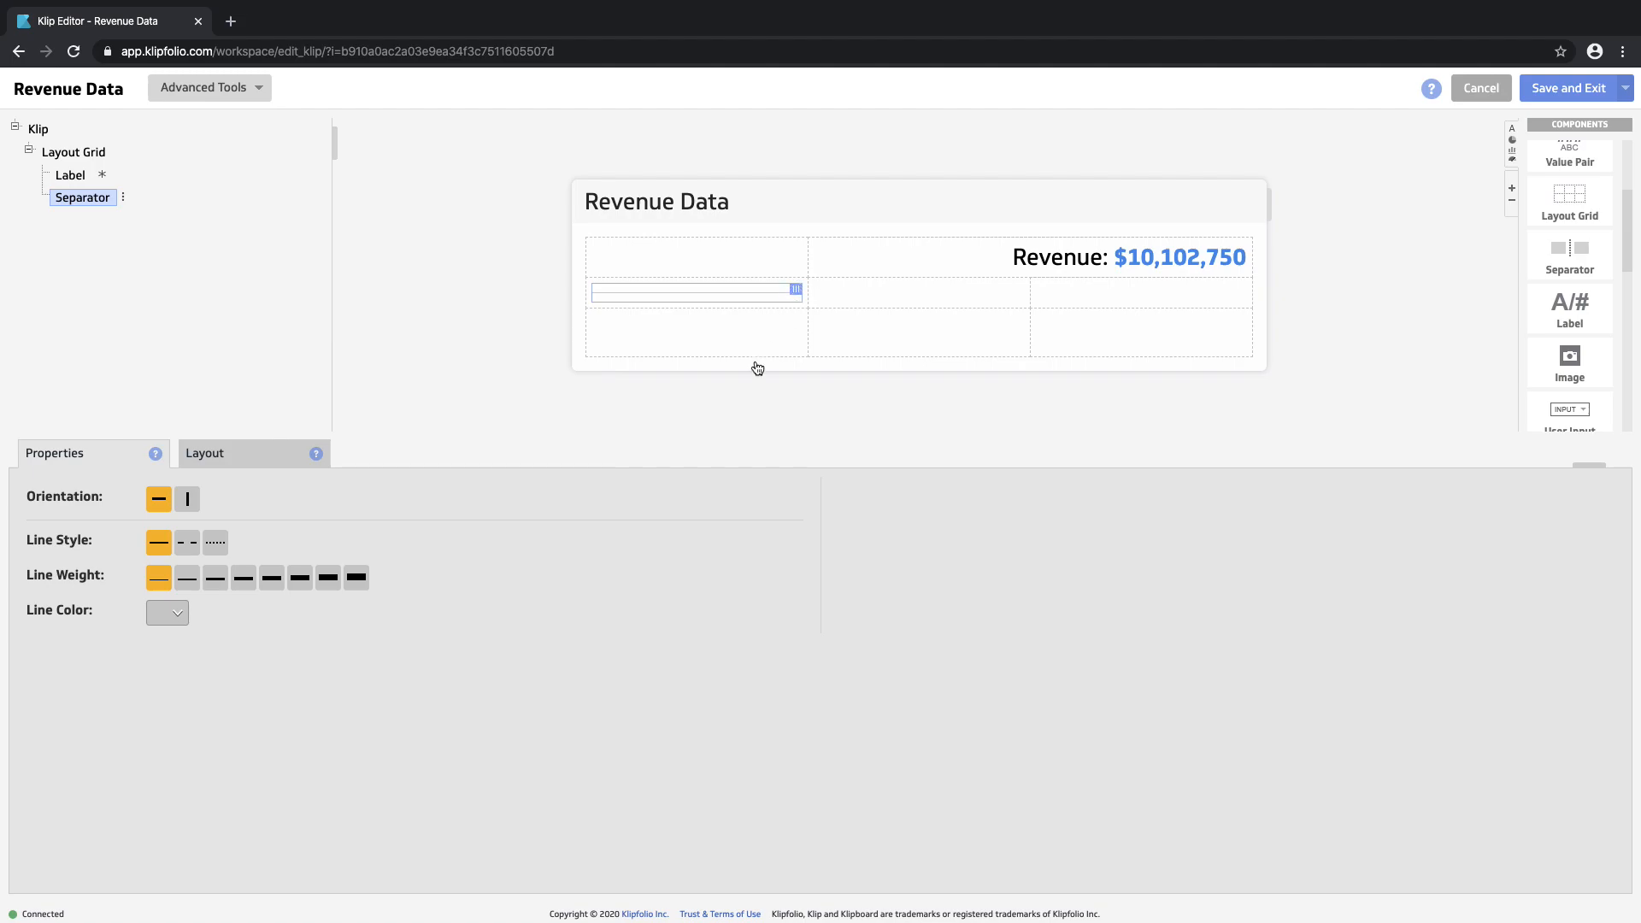
click(273, 463)
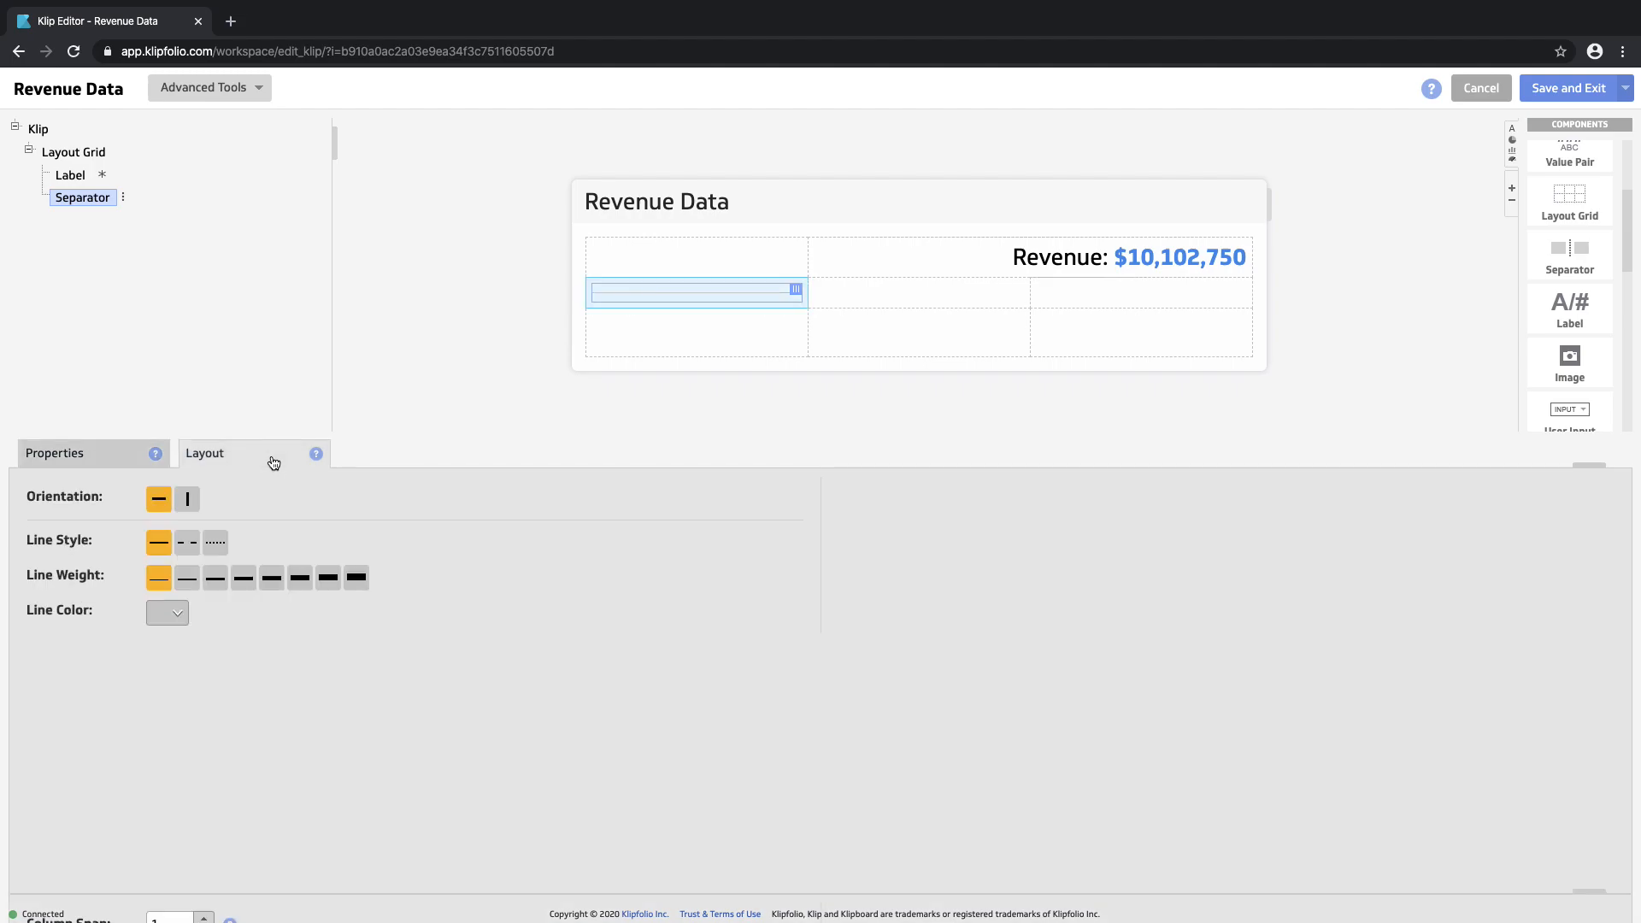
click(204, 495)
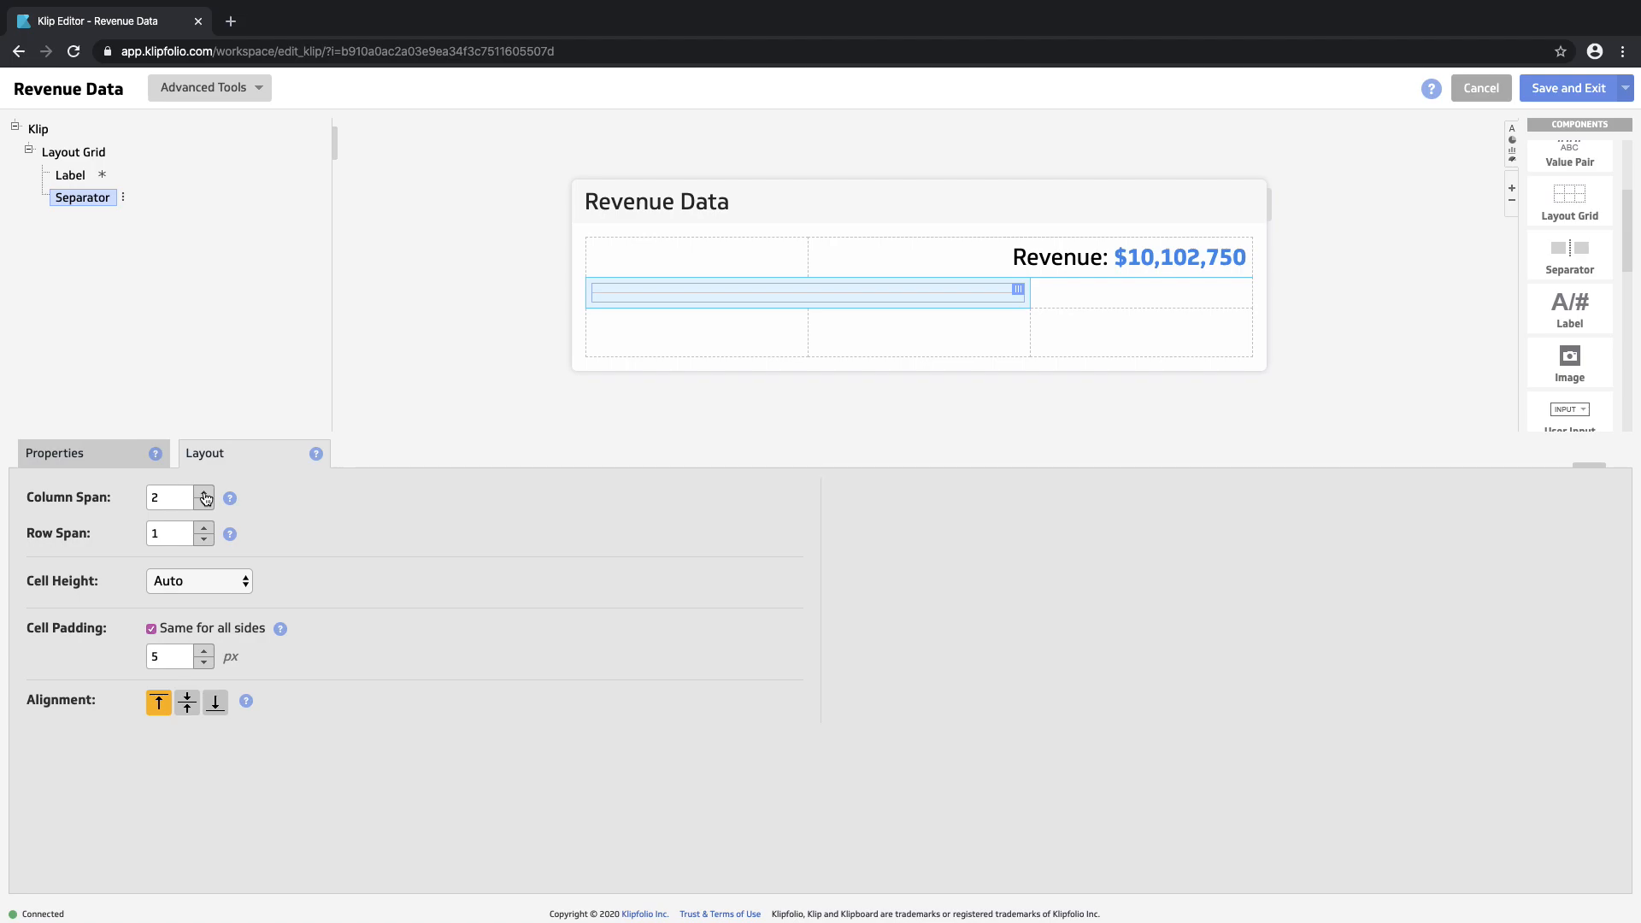
click(205, 494)
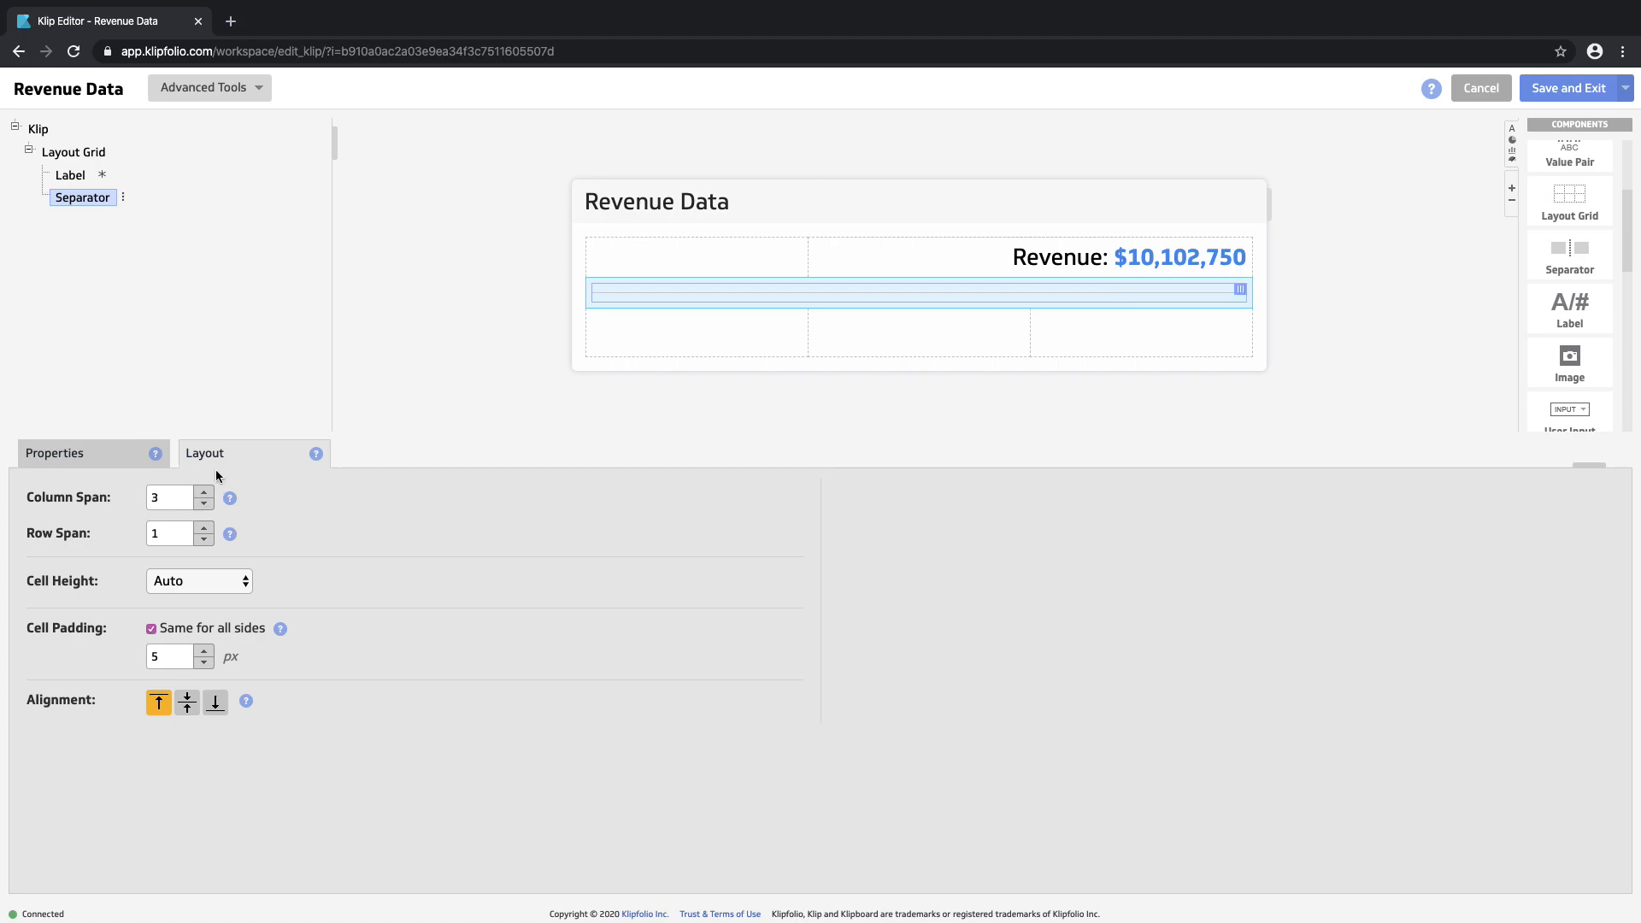
Set the separator's line weight to the third-thinnest option, keeping the default line color.
click(112, 456)
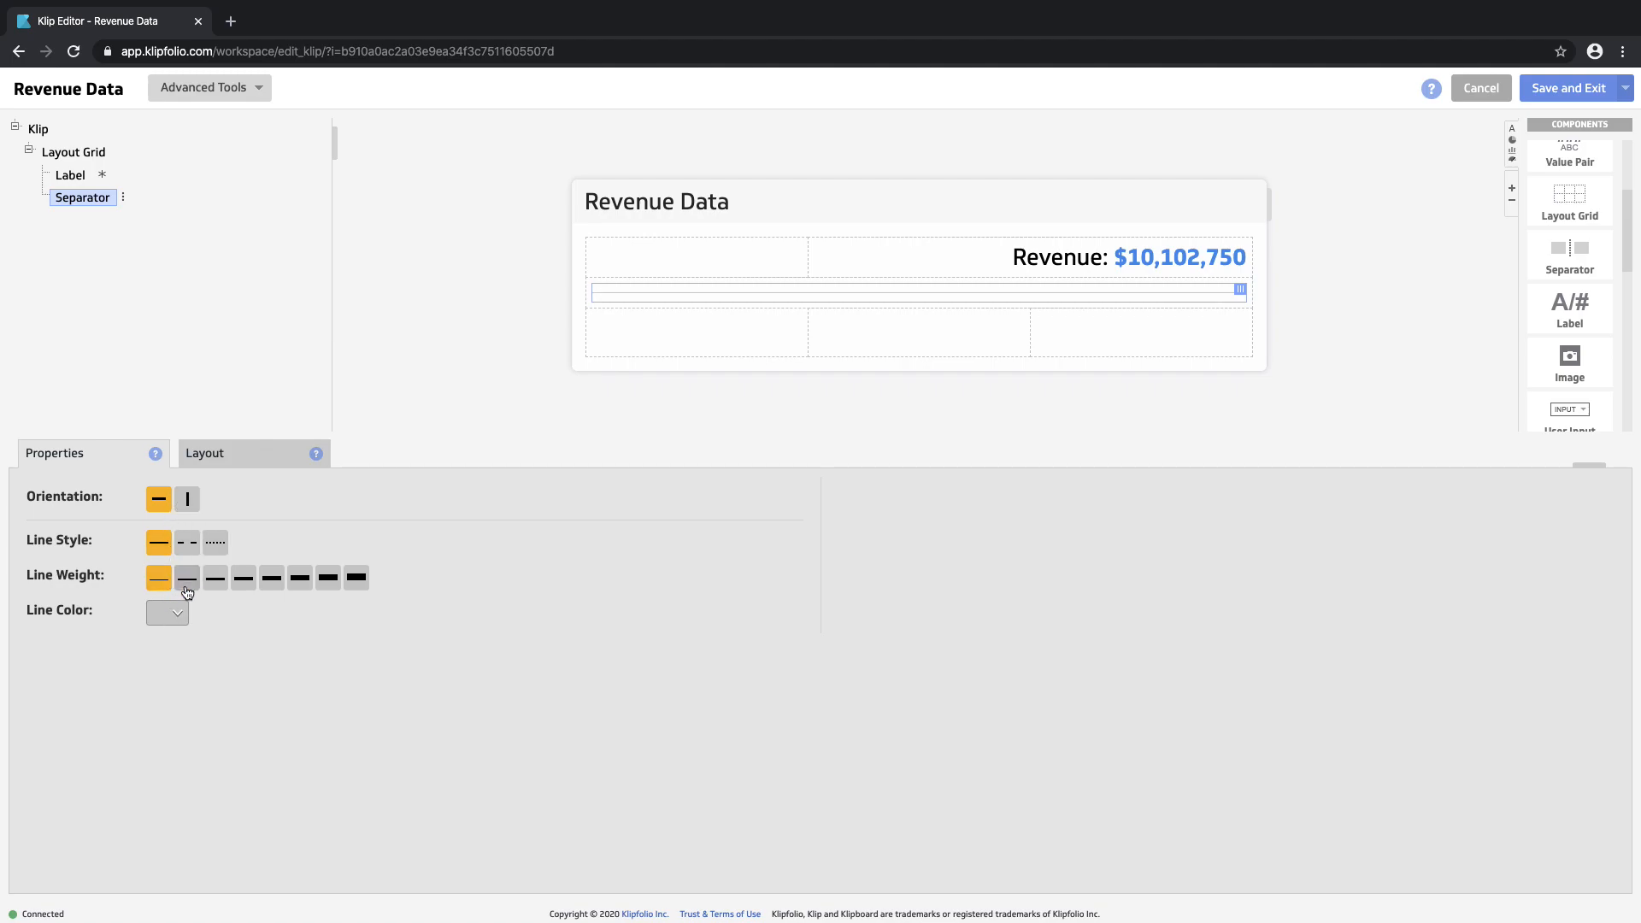
click(216, 582)
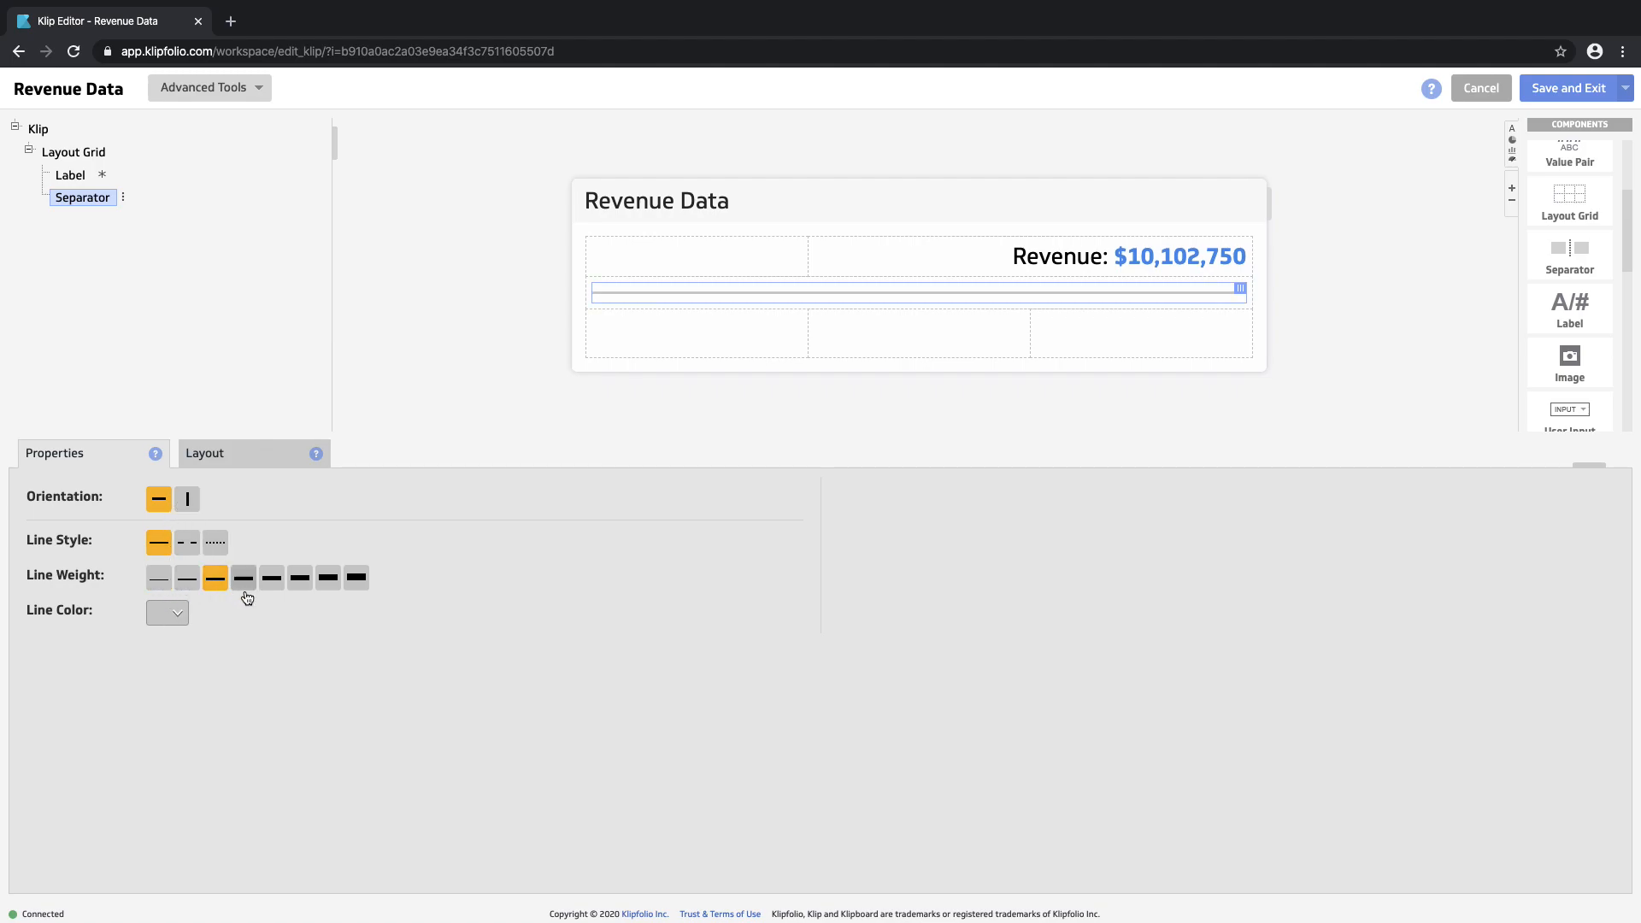
click(180, 613)
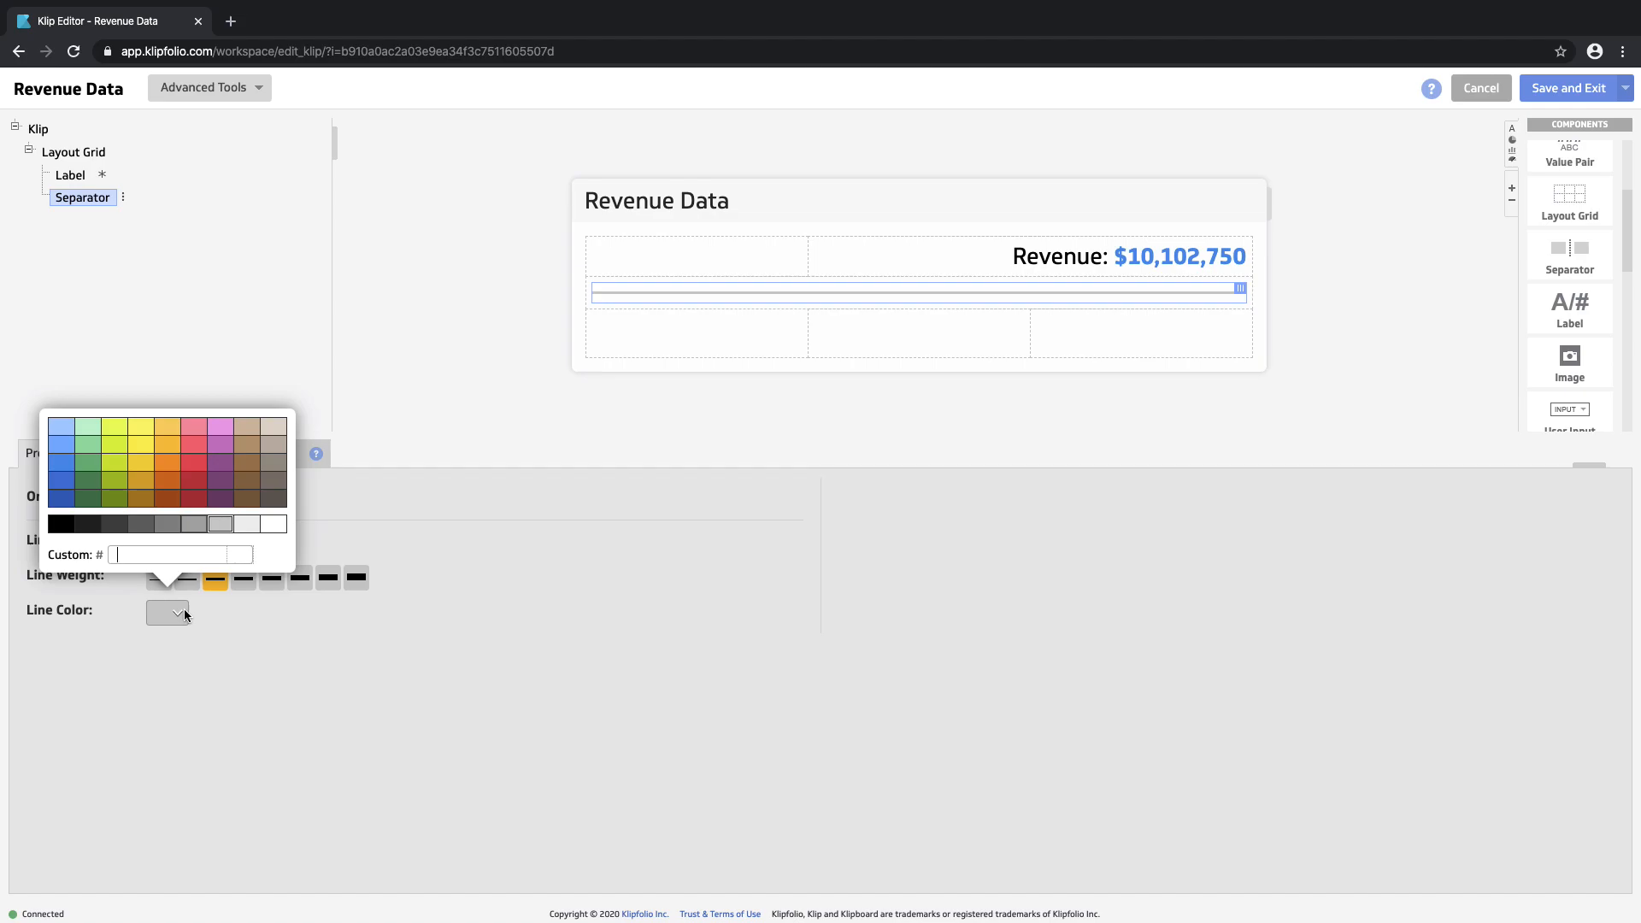
click(181, 612)
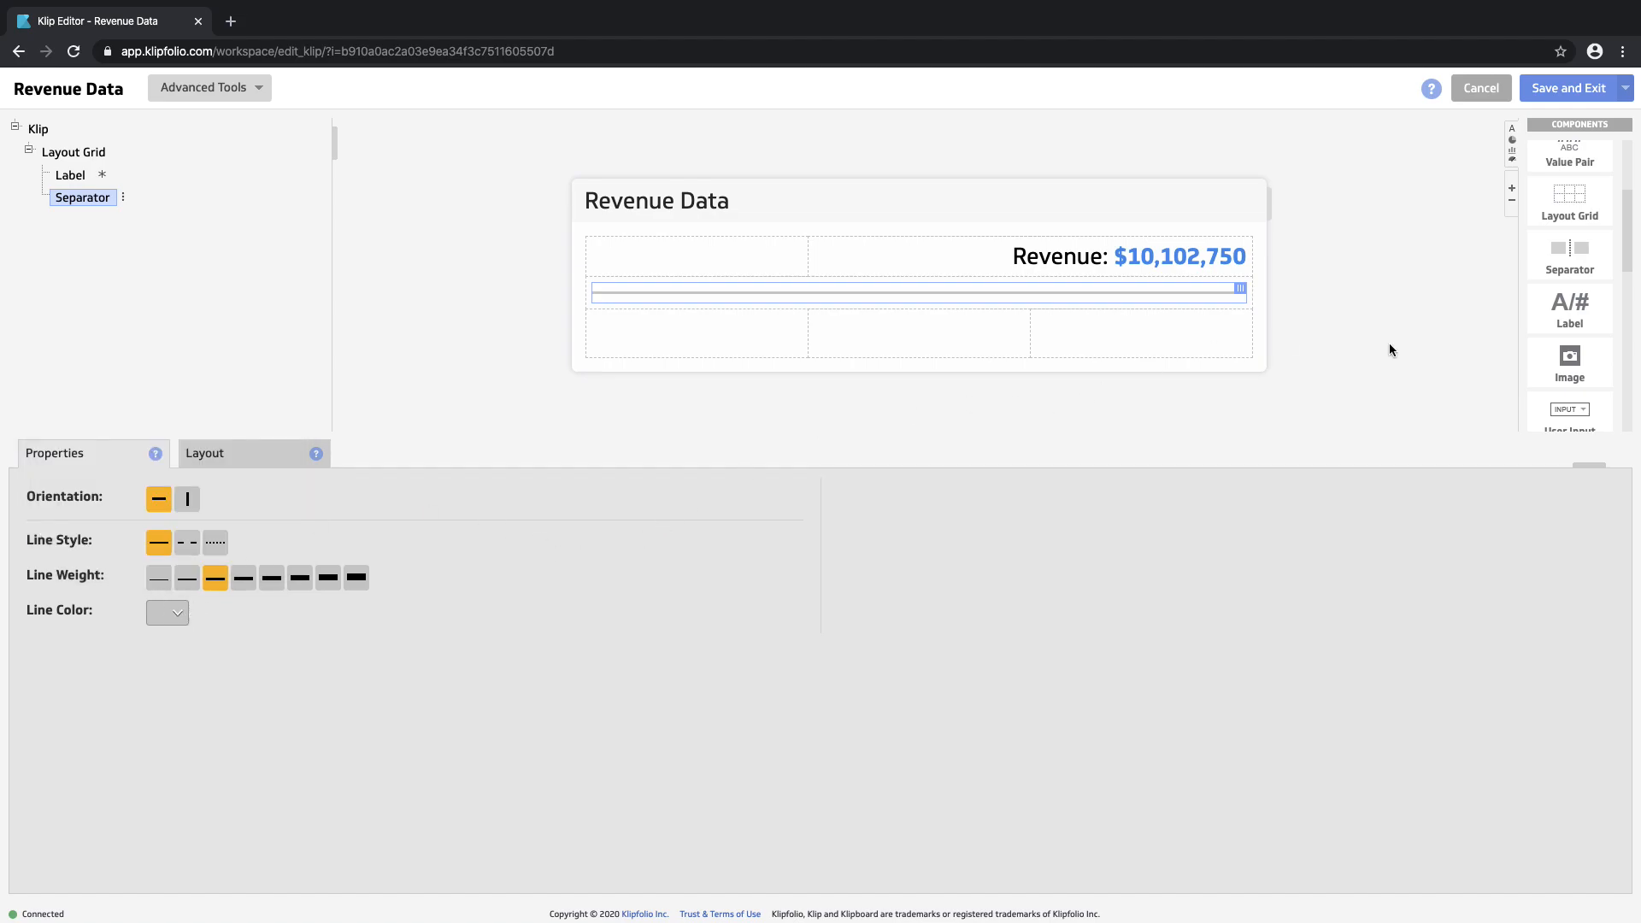
Add a Bar/Line Chart to the first cell of the grid's last row and set its column span to 3.
scroll(1564, 333, up, 1)
scroll(1563, 333, up, 3)
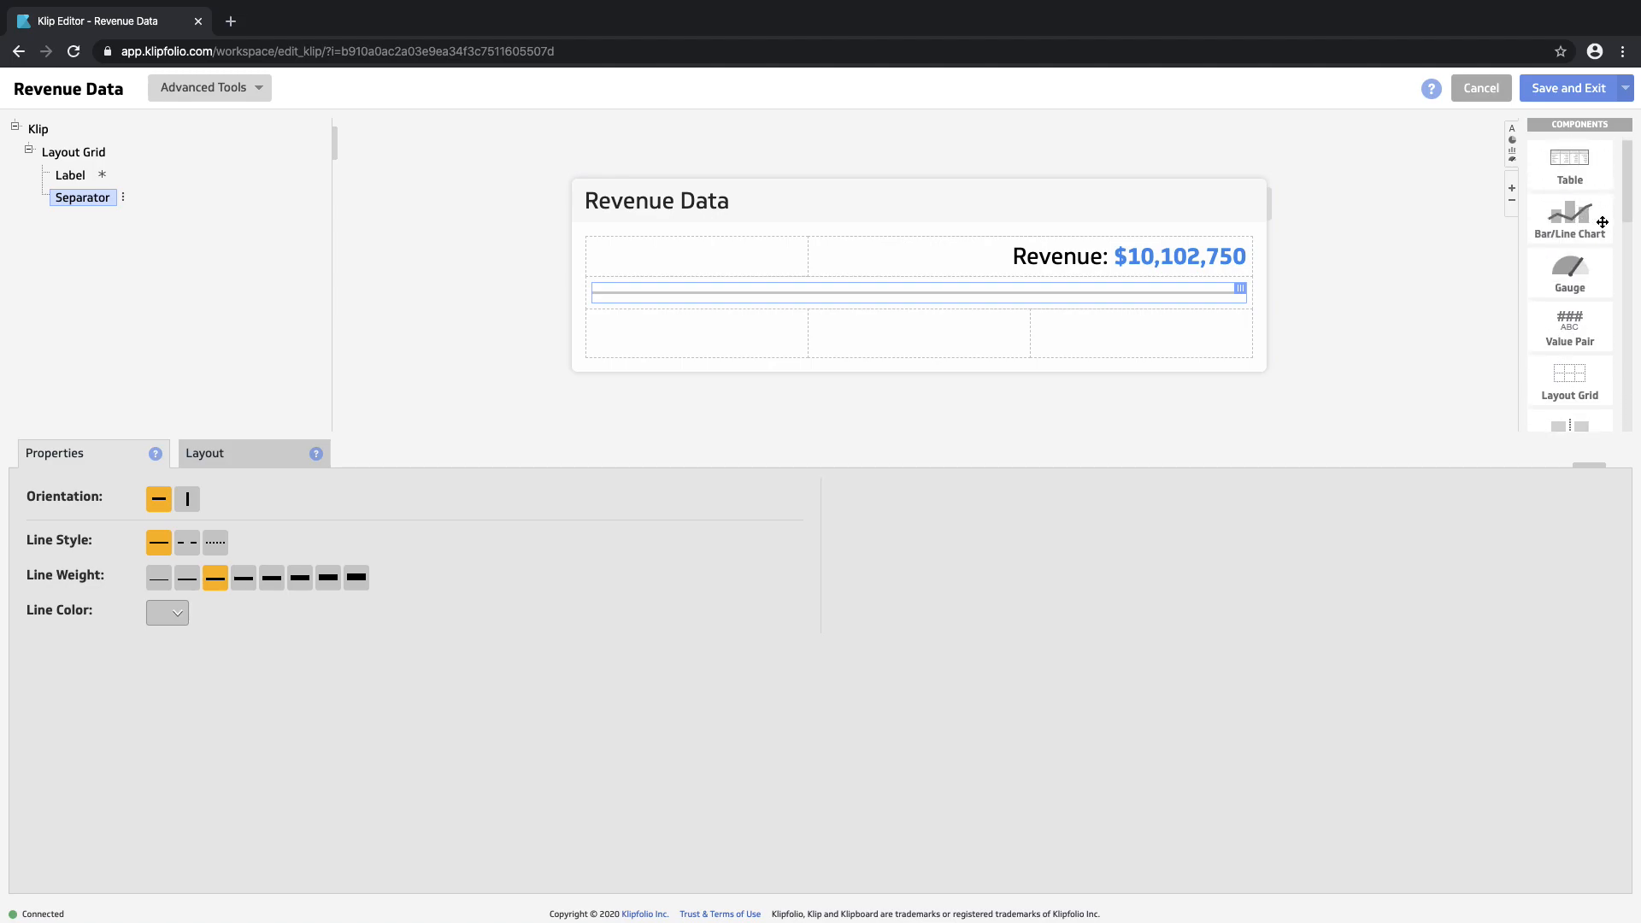
drag(1603, 223, 744, 334)
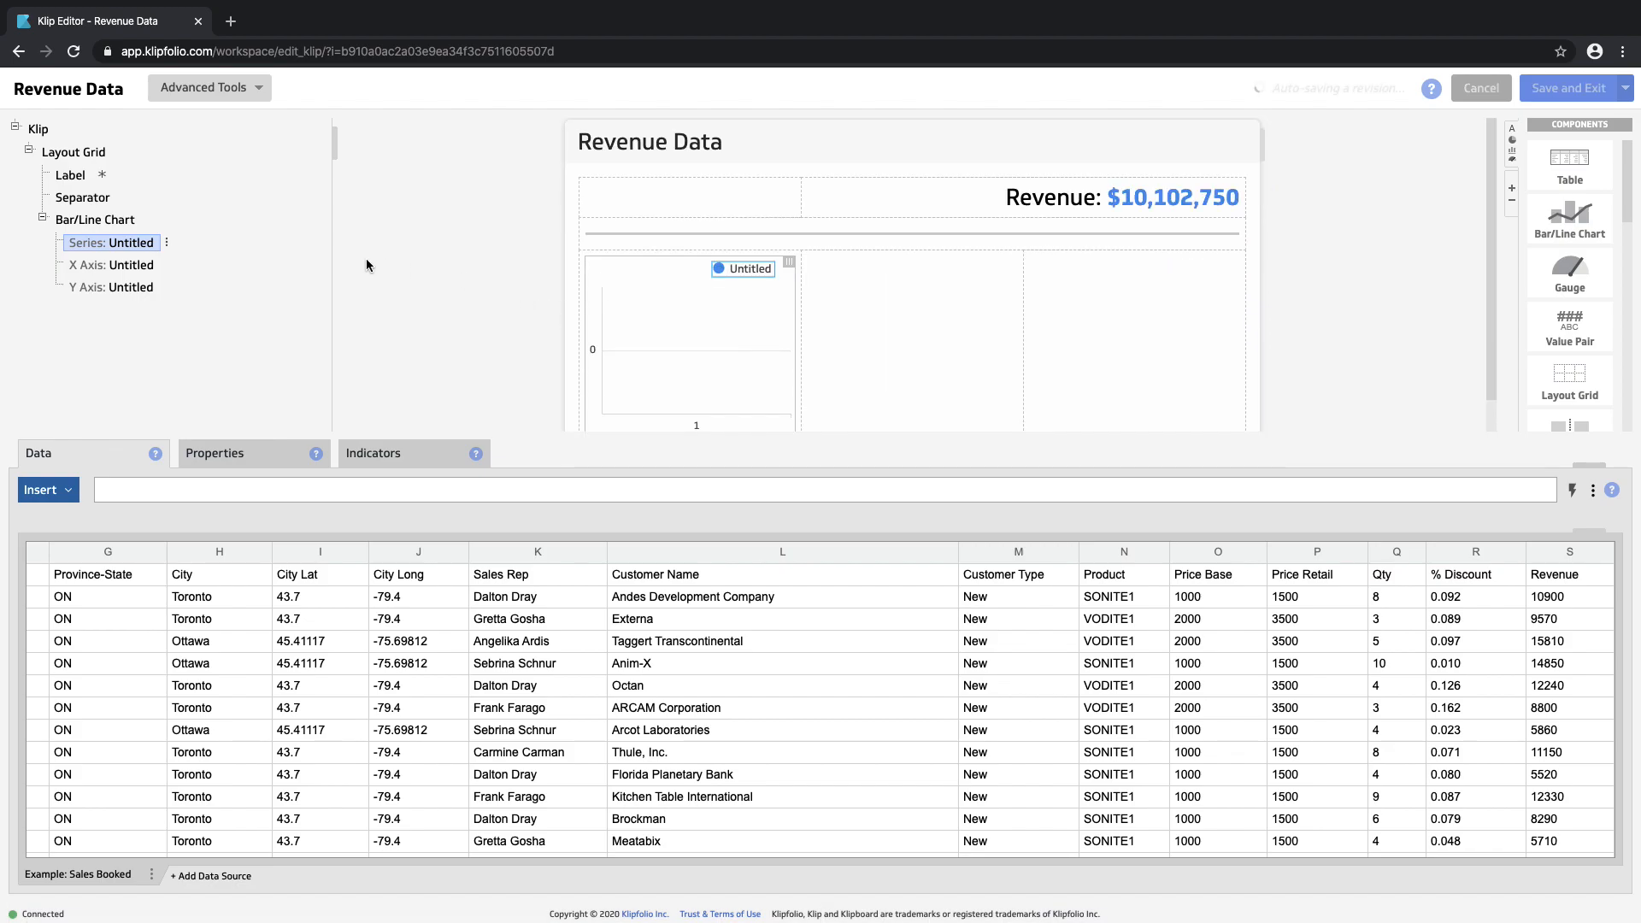
click(130, 226)
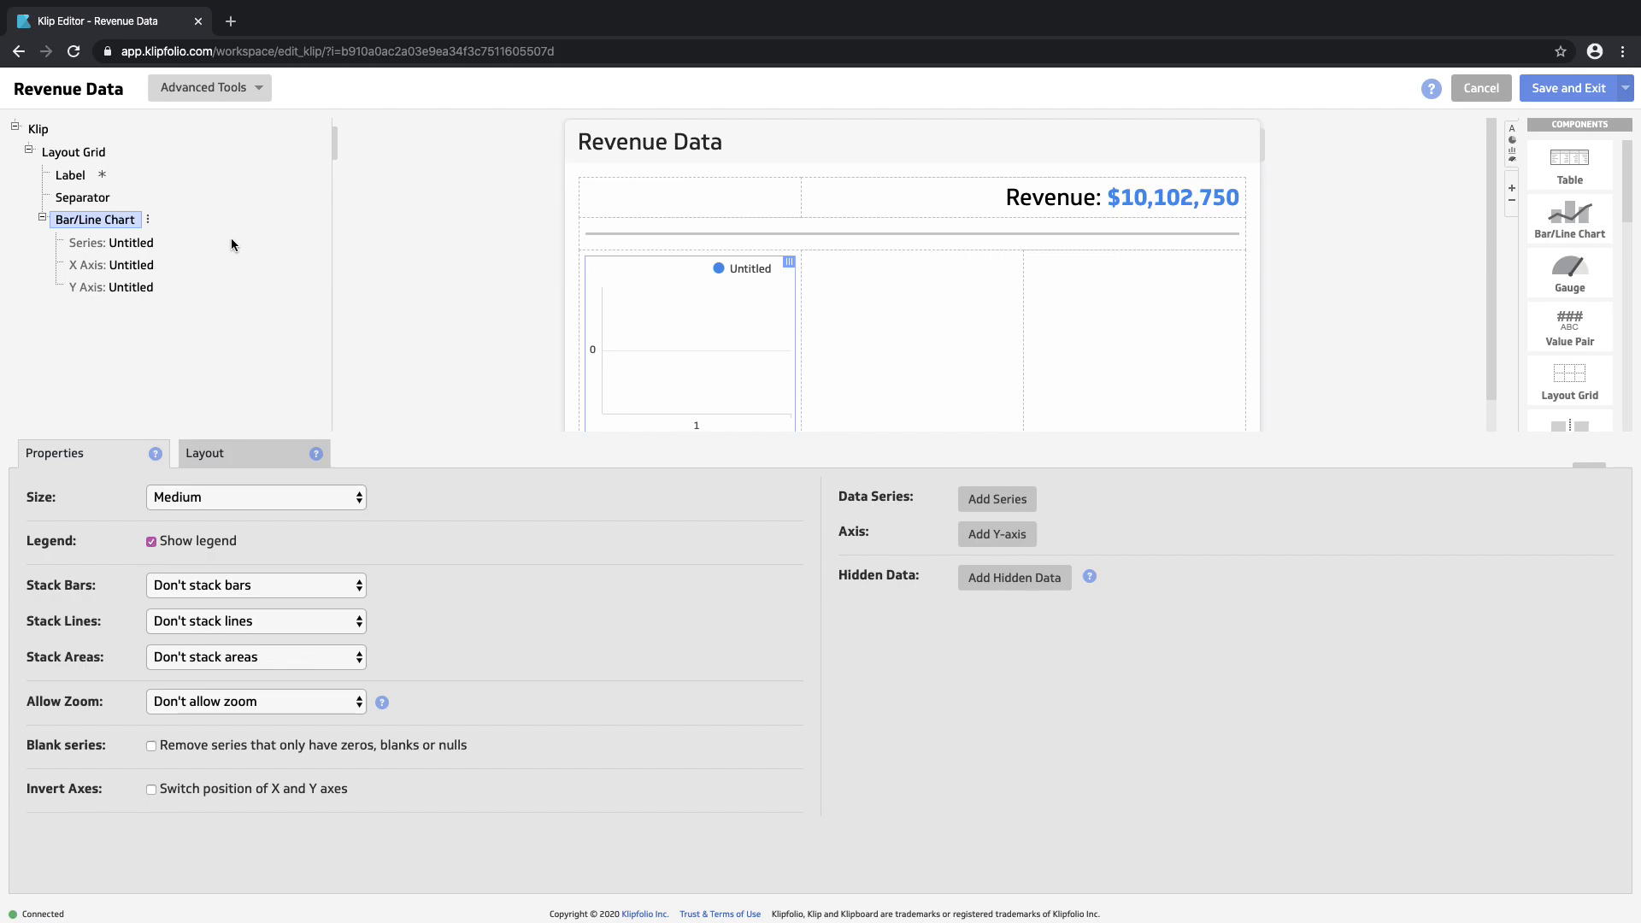
click(249, 453)
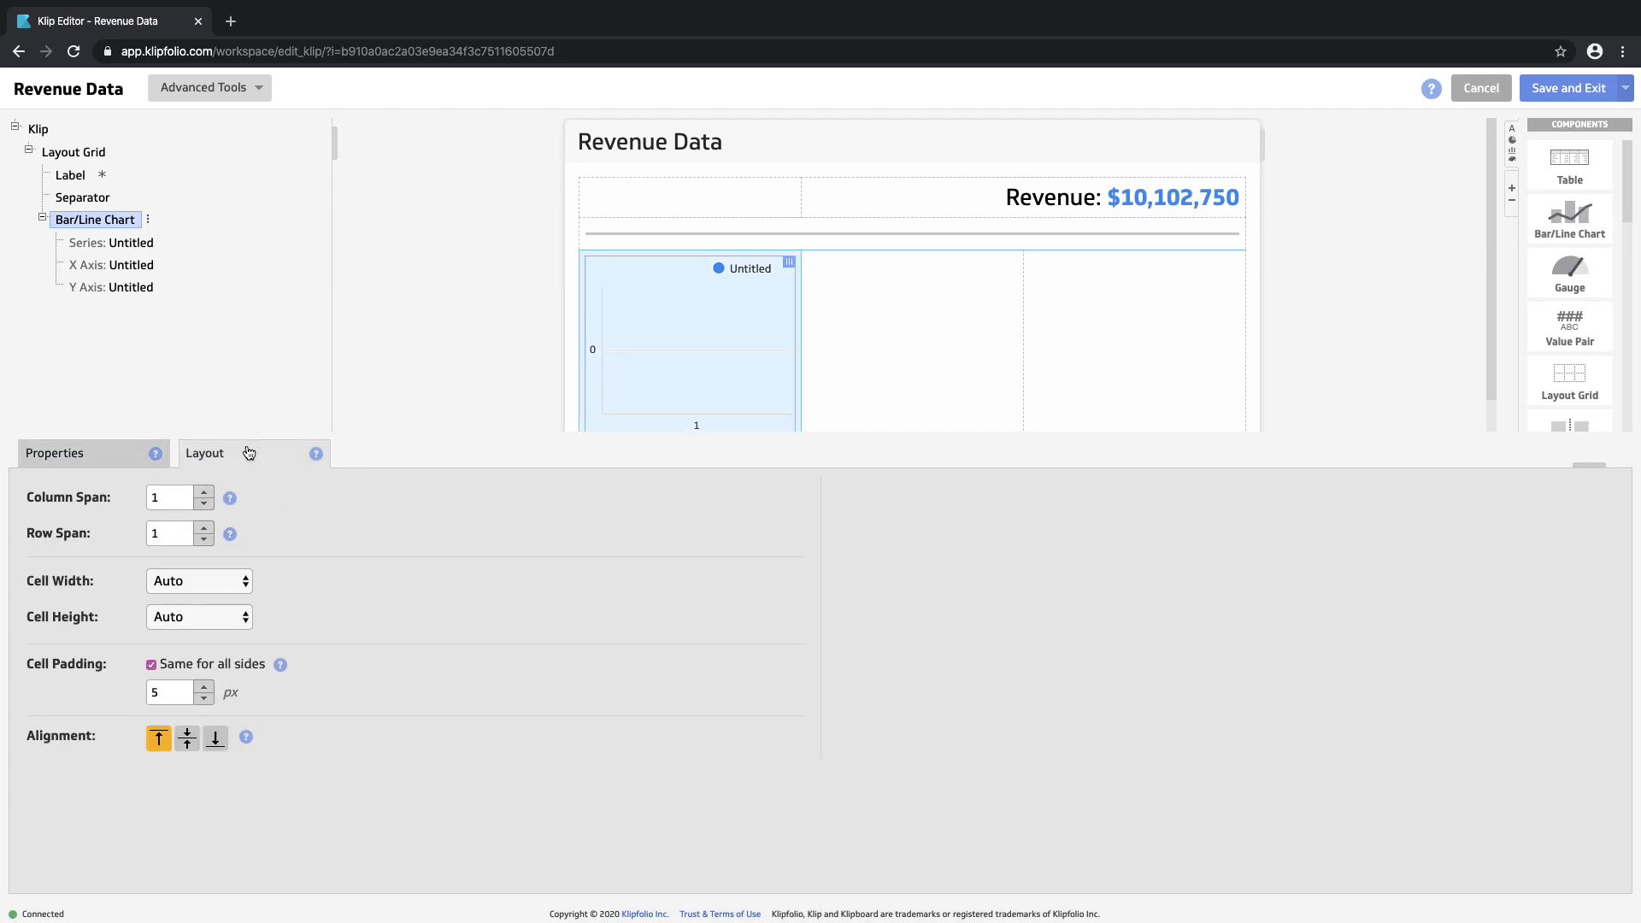
click(204, 492)
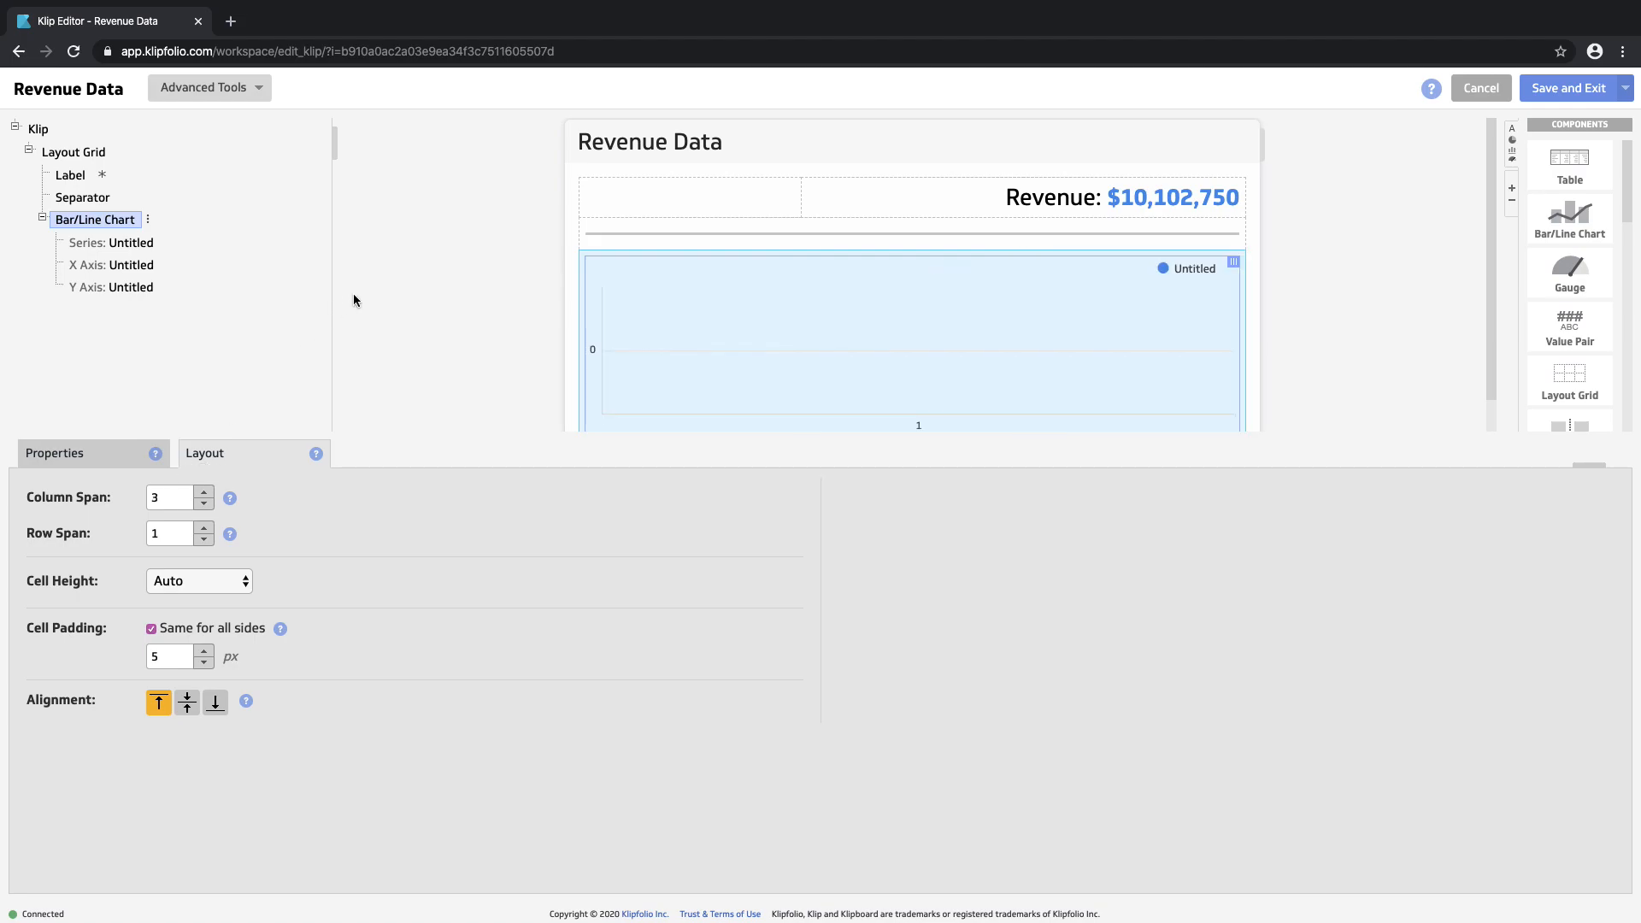
scroll(354, 300, down, 1)
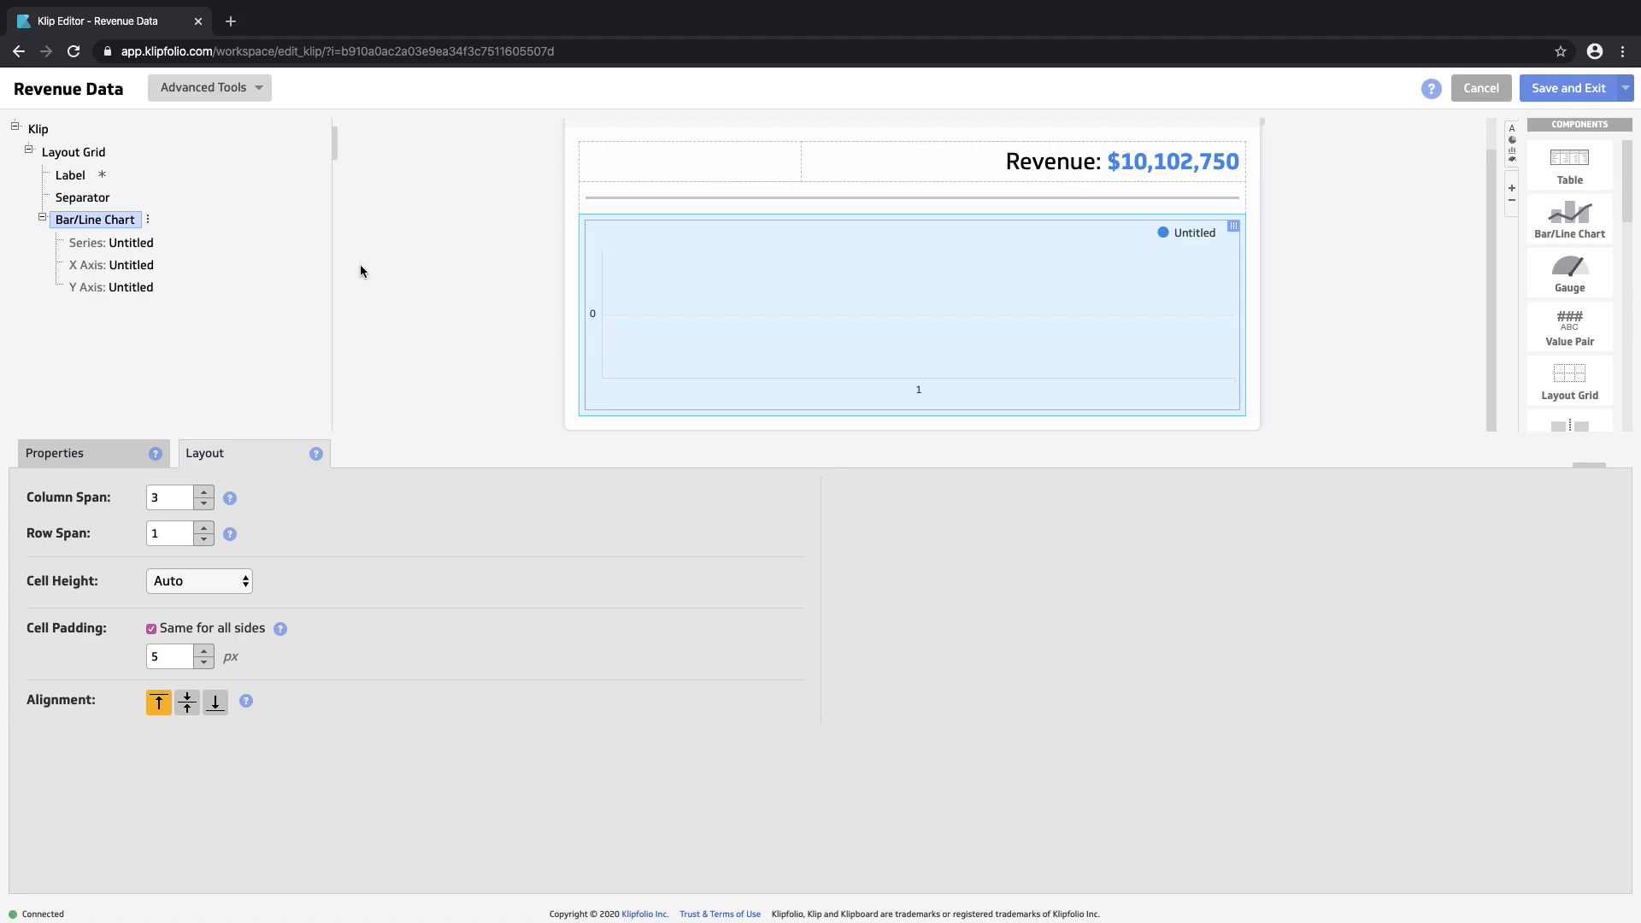
Assign the Date column (A) to the chart's X axis and set its display format to Aug 2016.
click(141, 267)
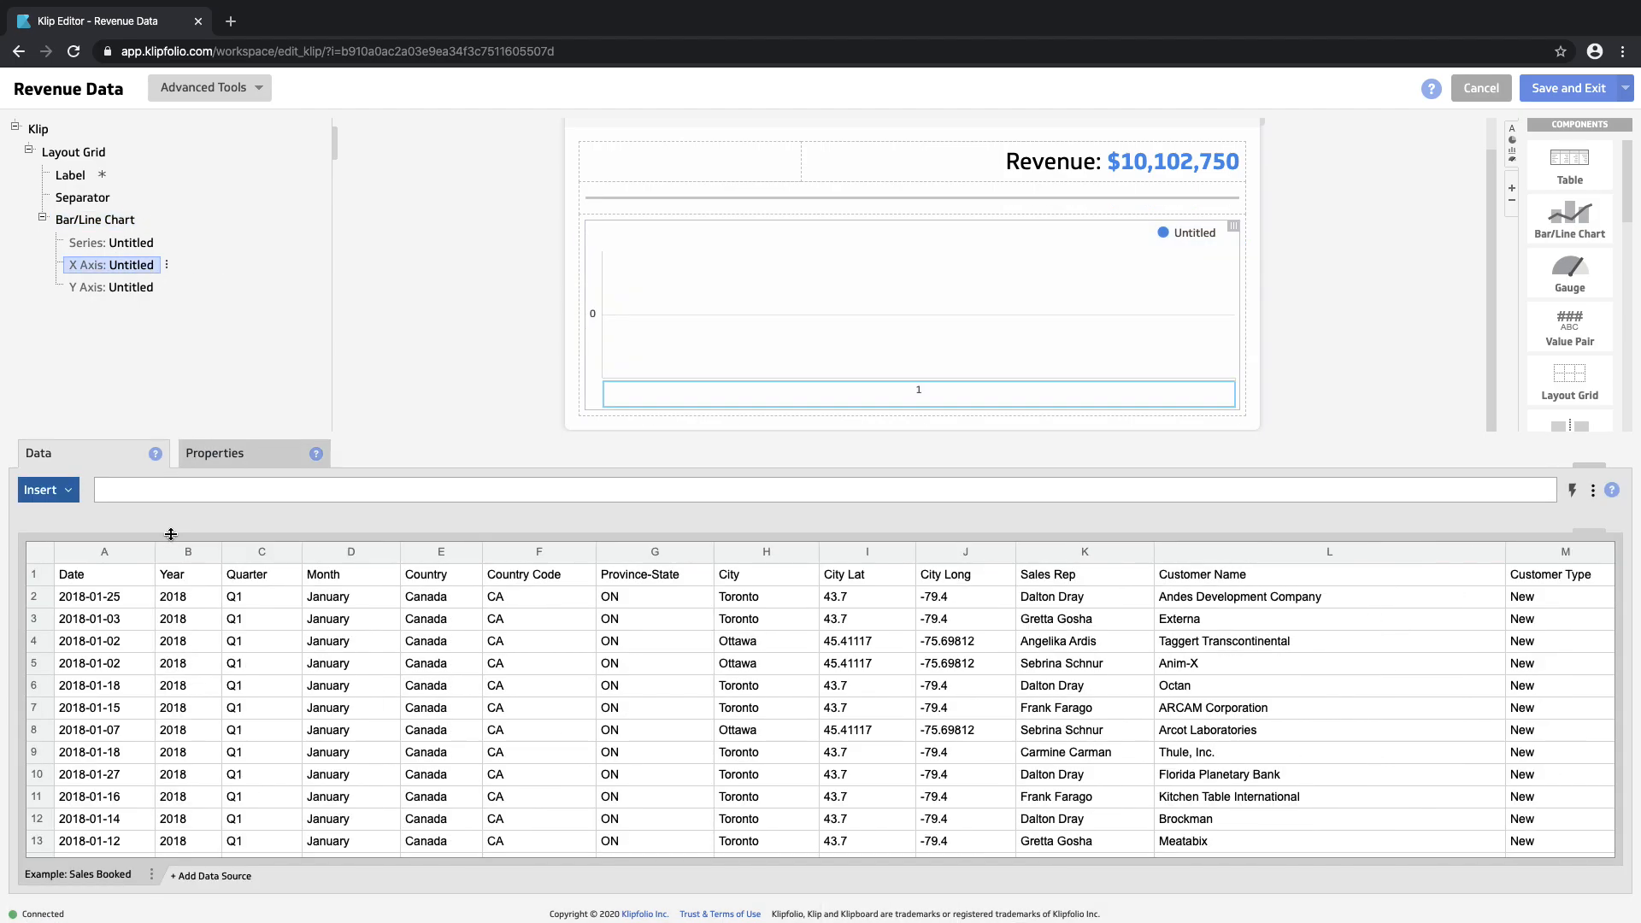
click(121, 553)
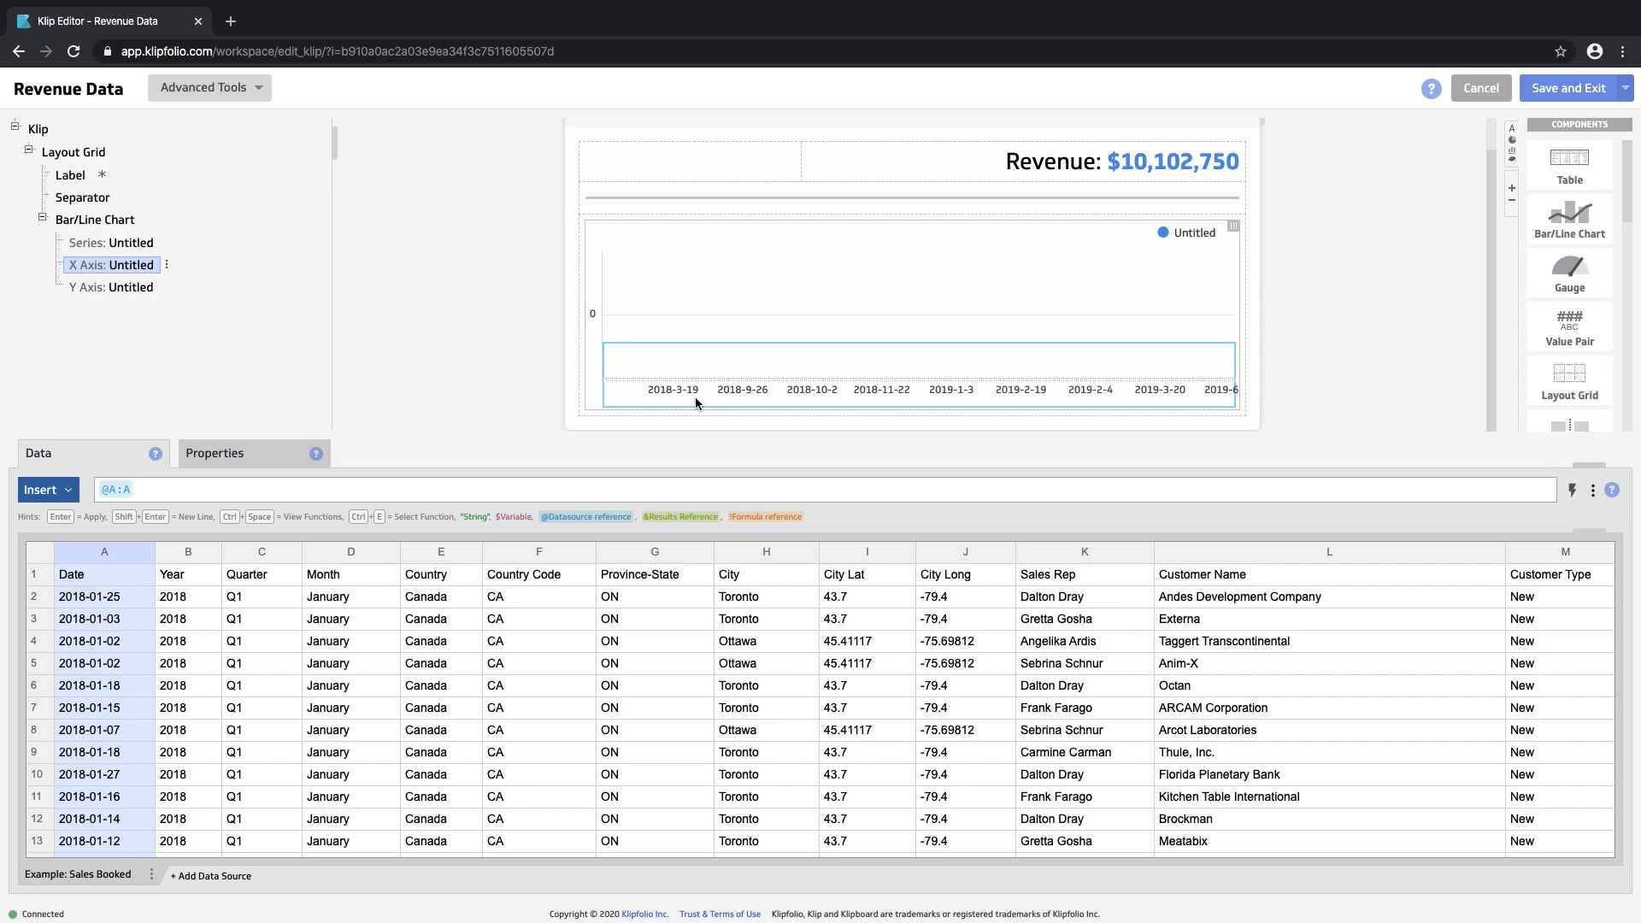
click(258, 455)
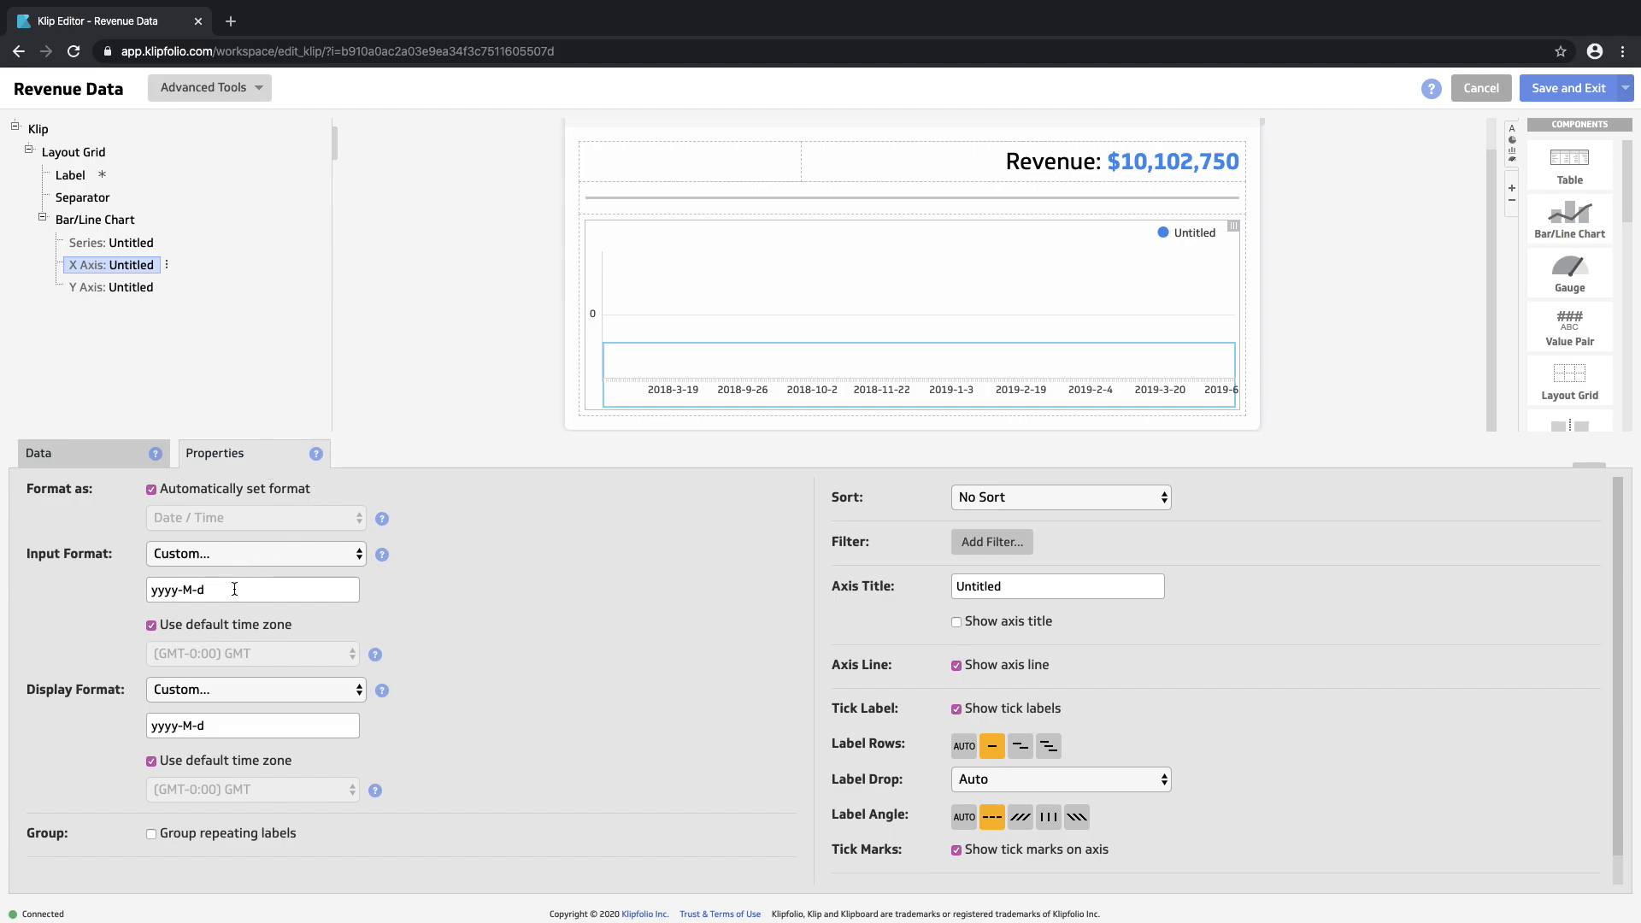
click(260, 691)
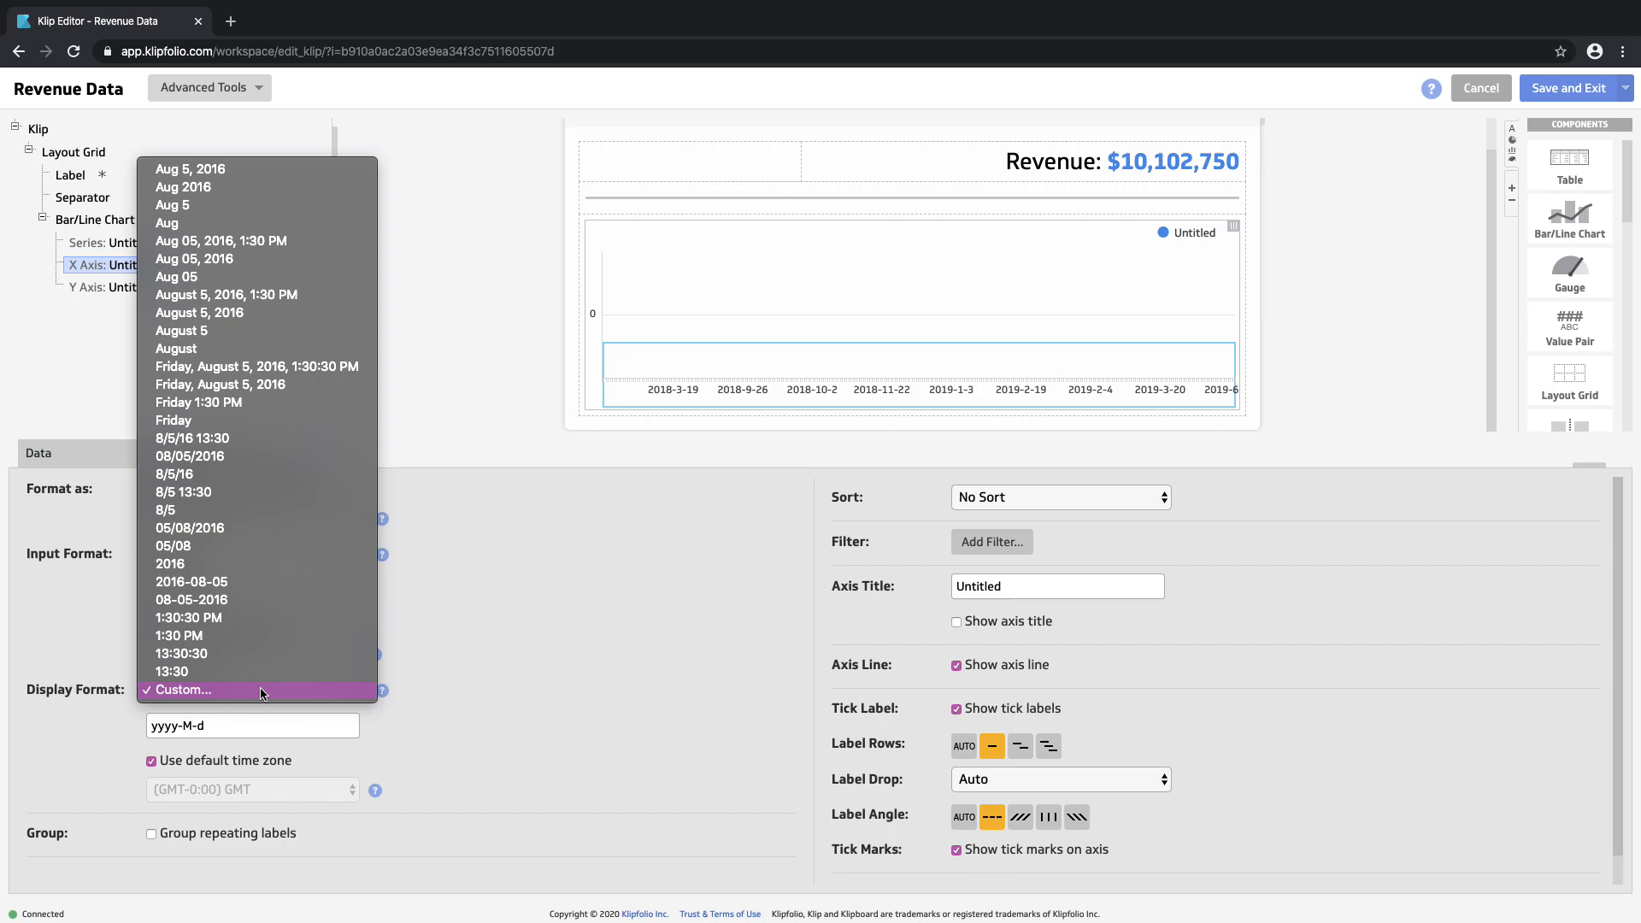
click(244, 188)
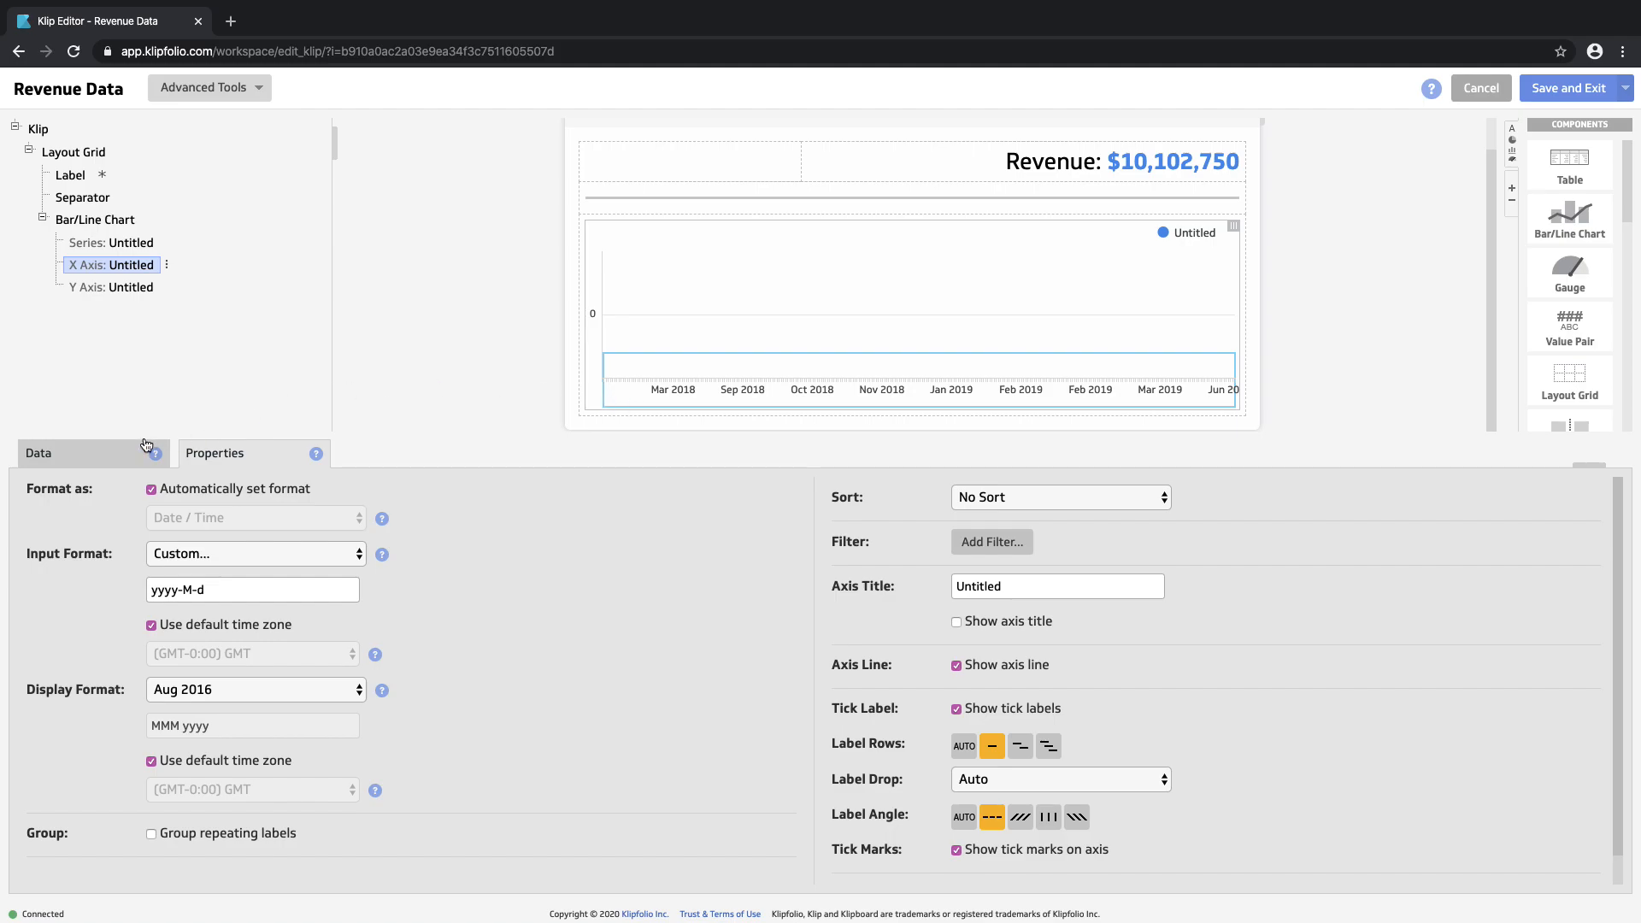
Group the repeating date labels on the chart's X axis.
click(118, 456)
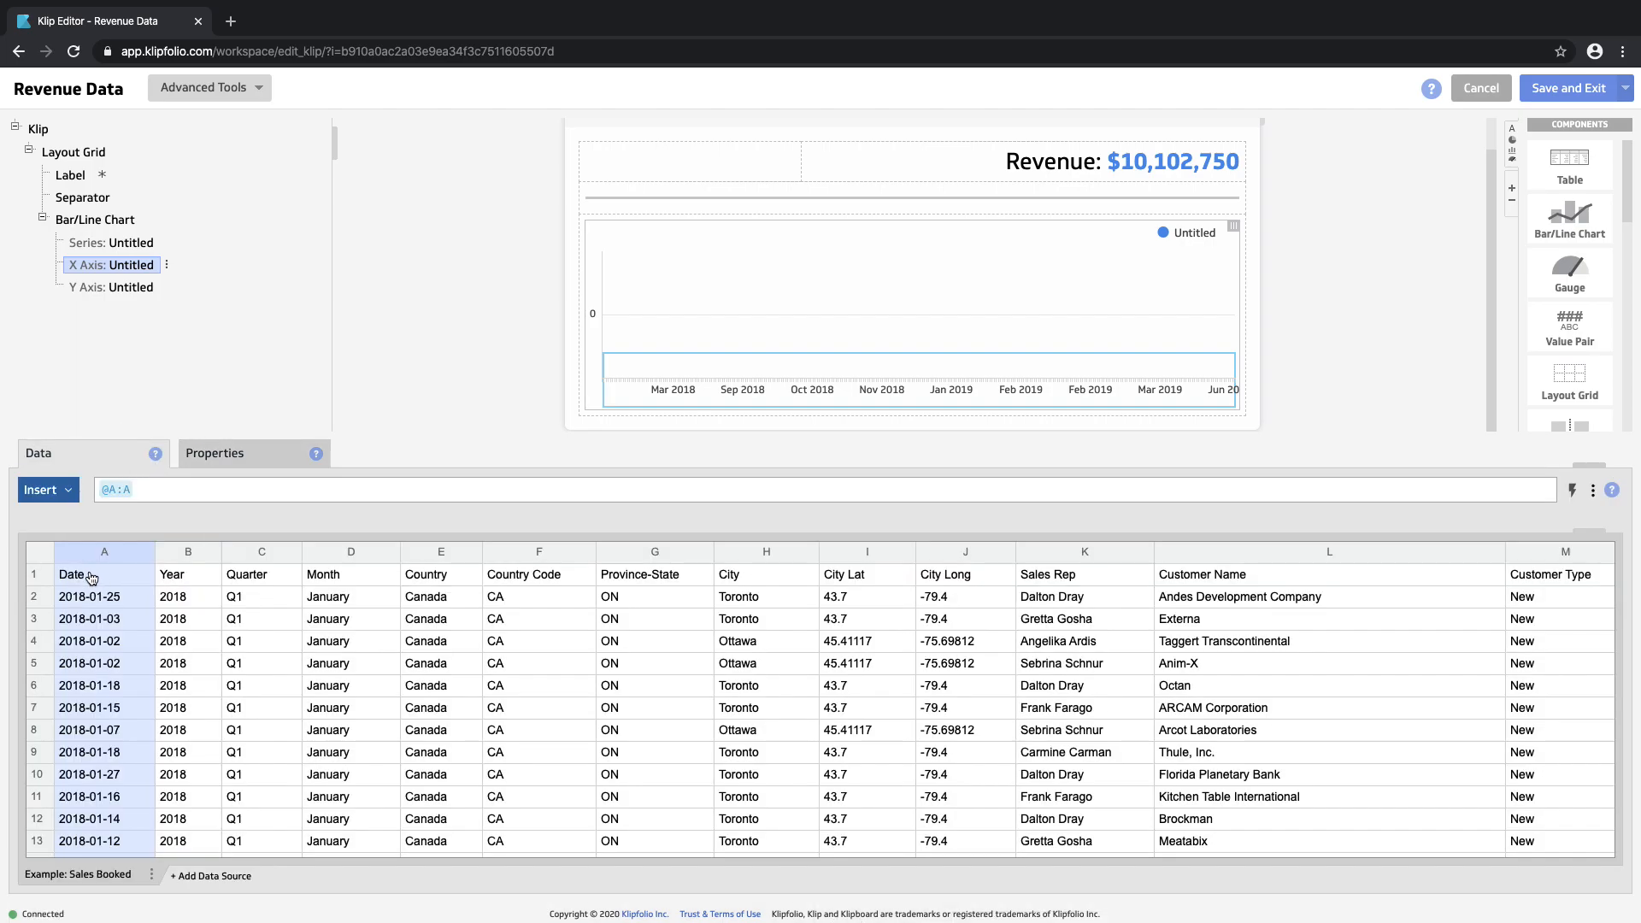
click(224, 457)
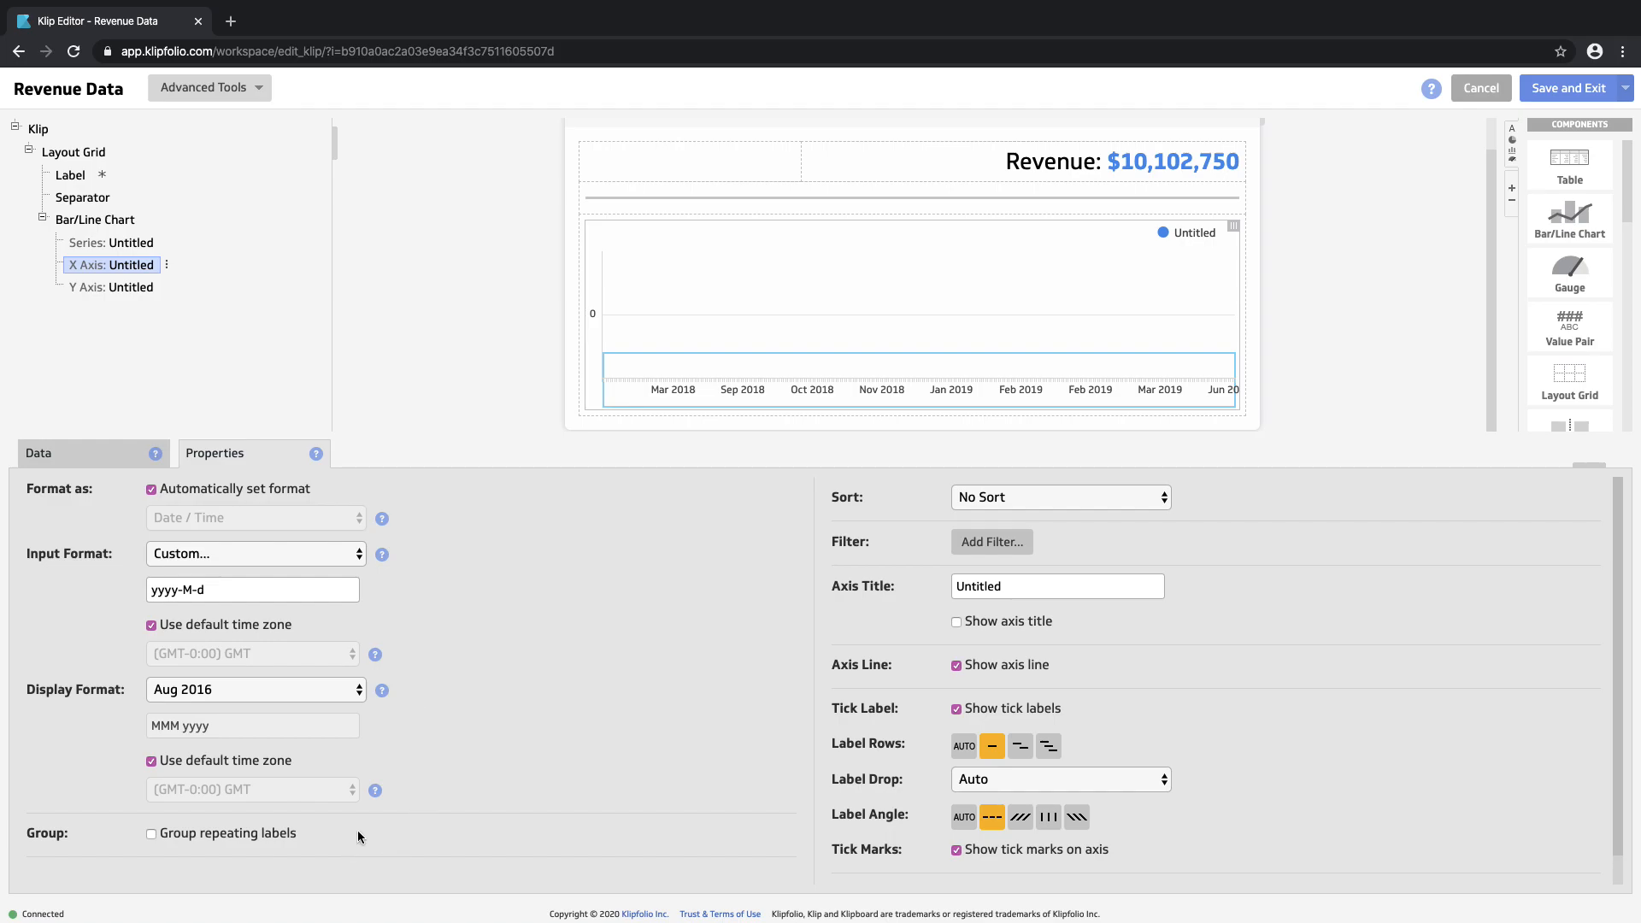
right_click(115, 270)
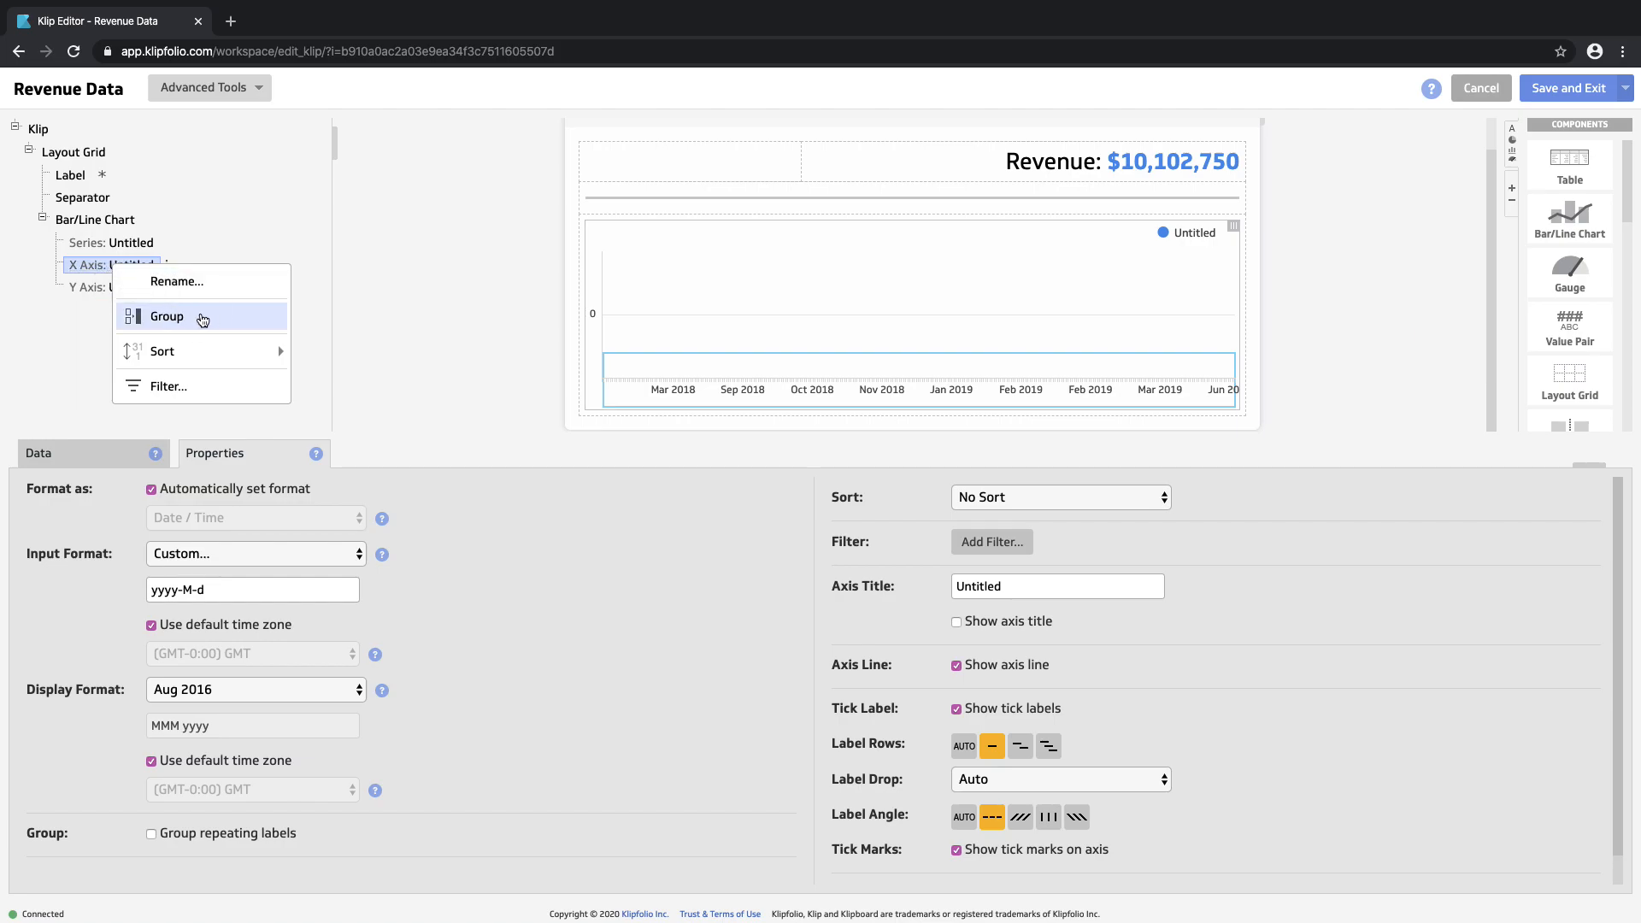
click(200, 315)
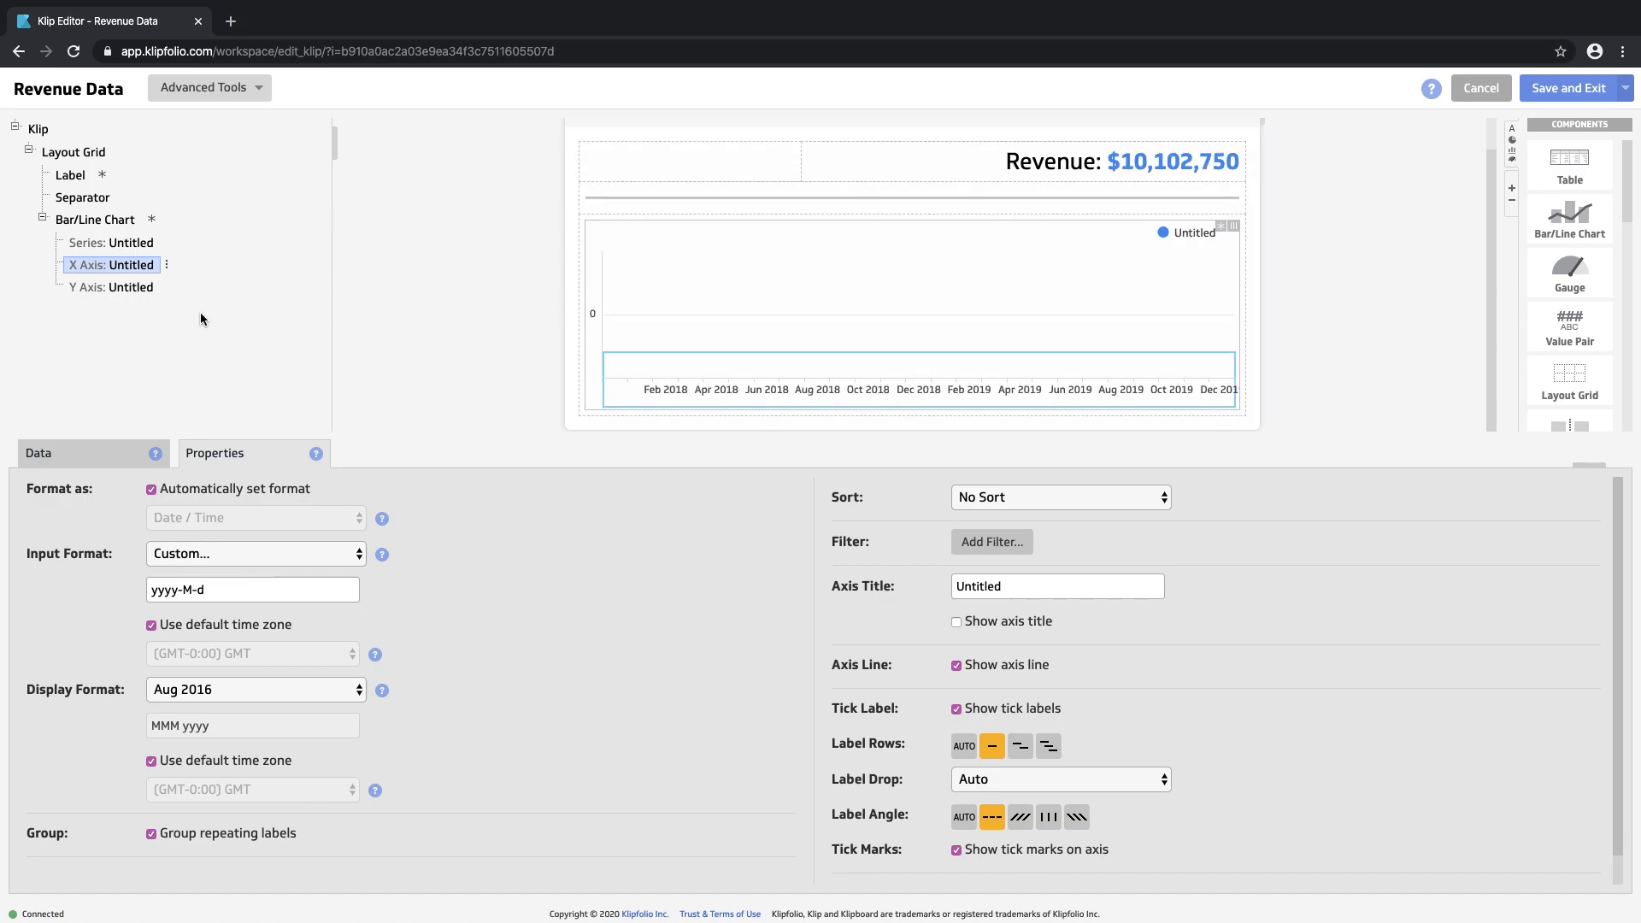
Start a member filter on the chart's X axis and deselect all of its members.
right_click(125, 270)
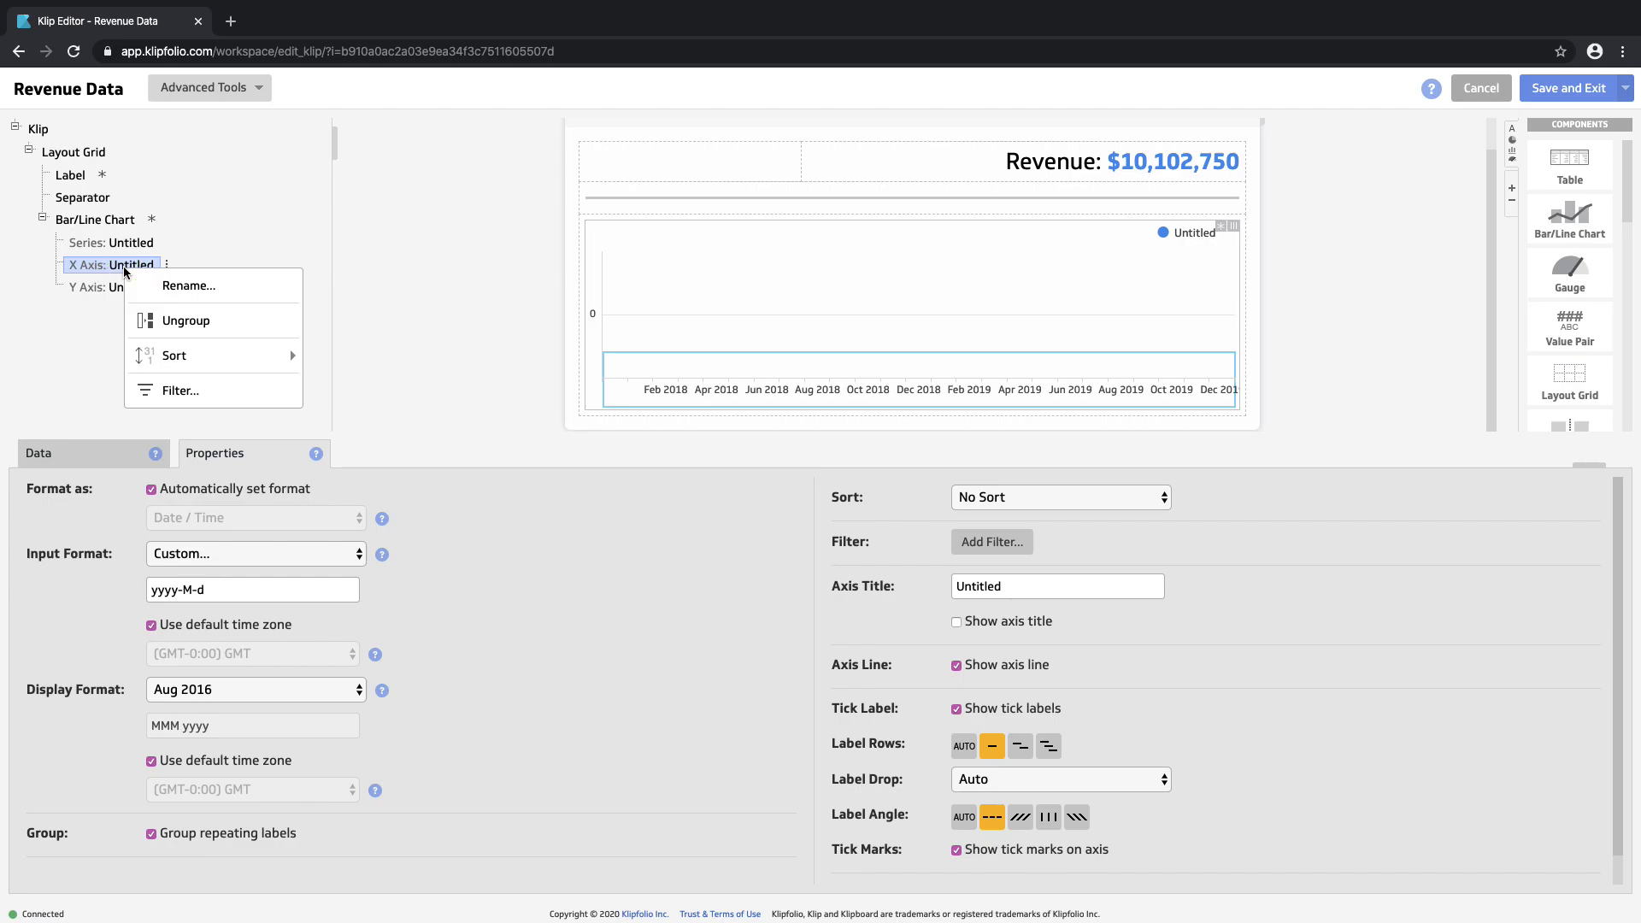
click(221, 399)
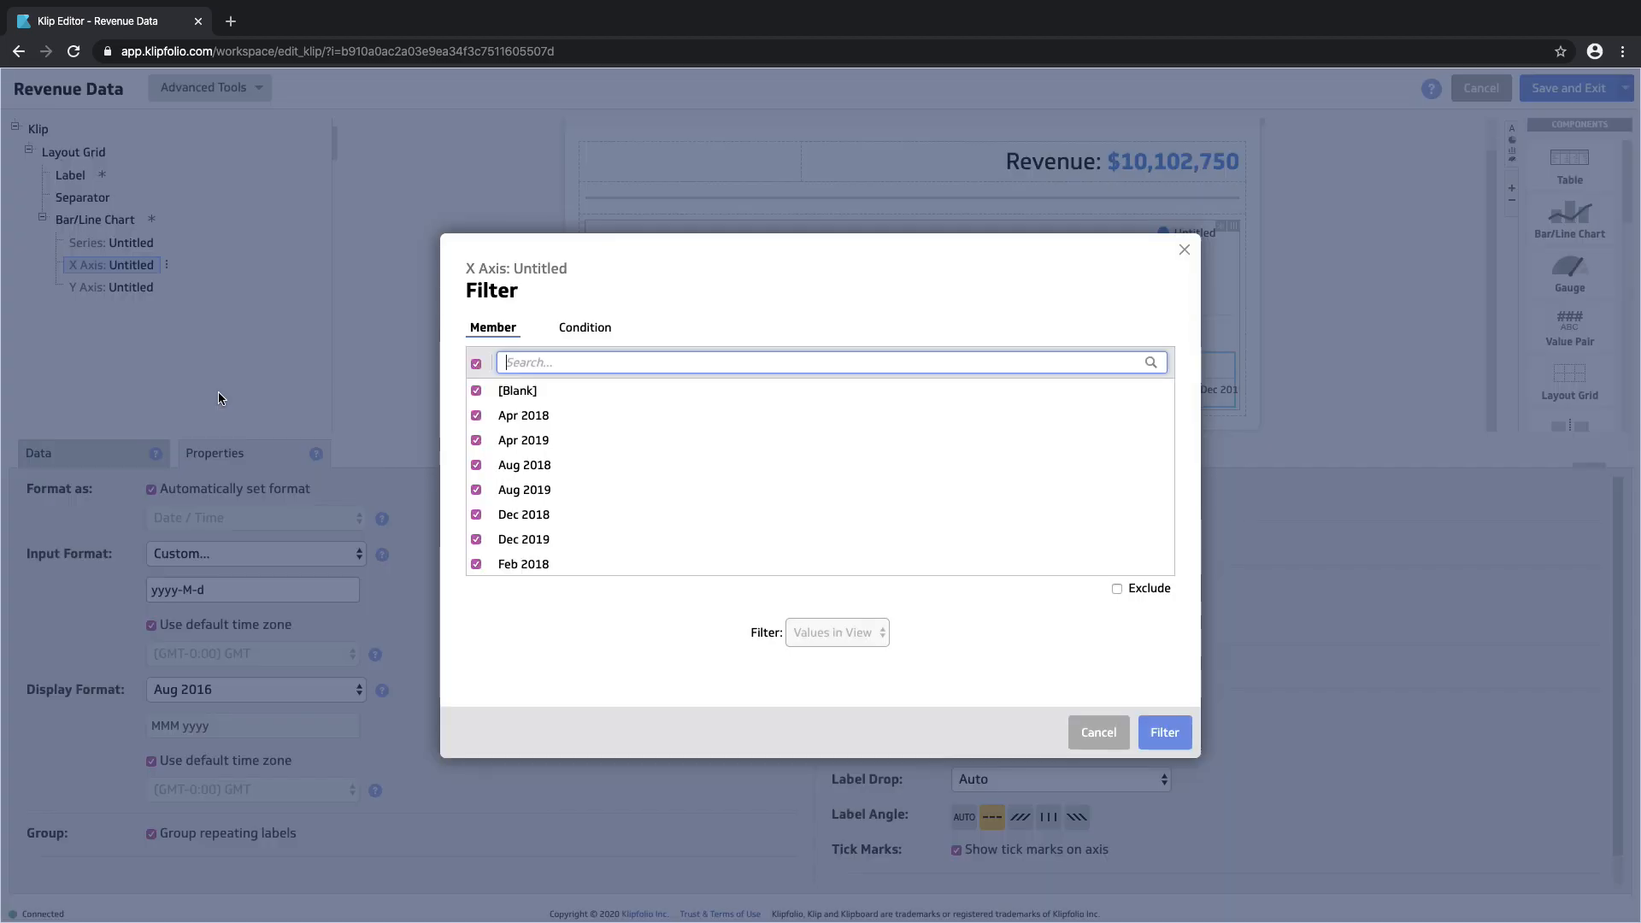
click(476, 365)
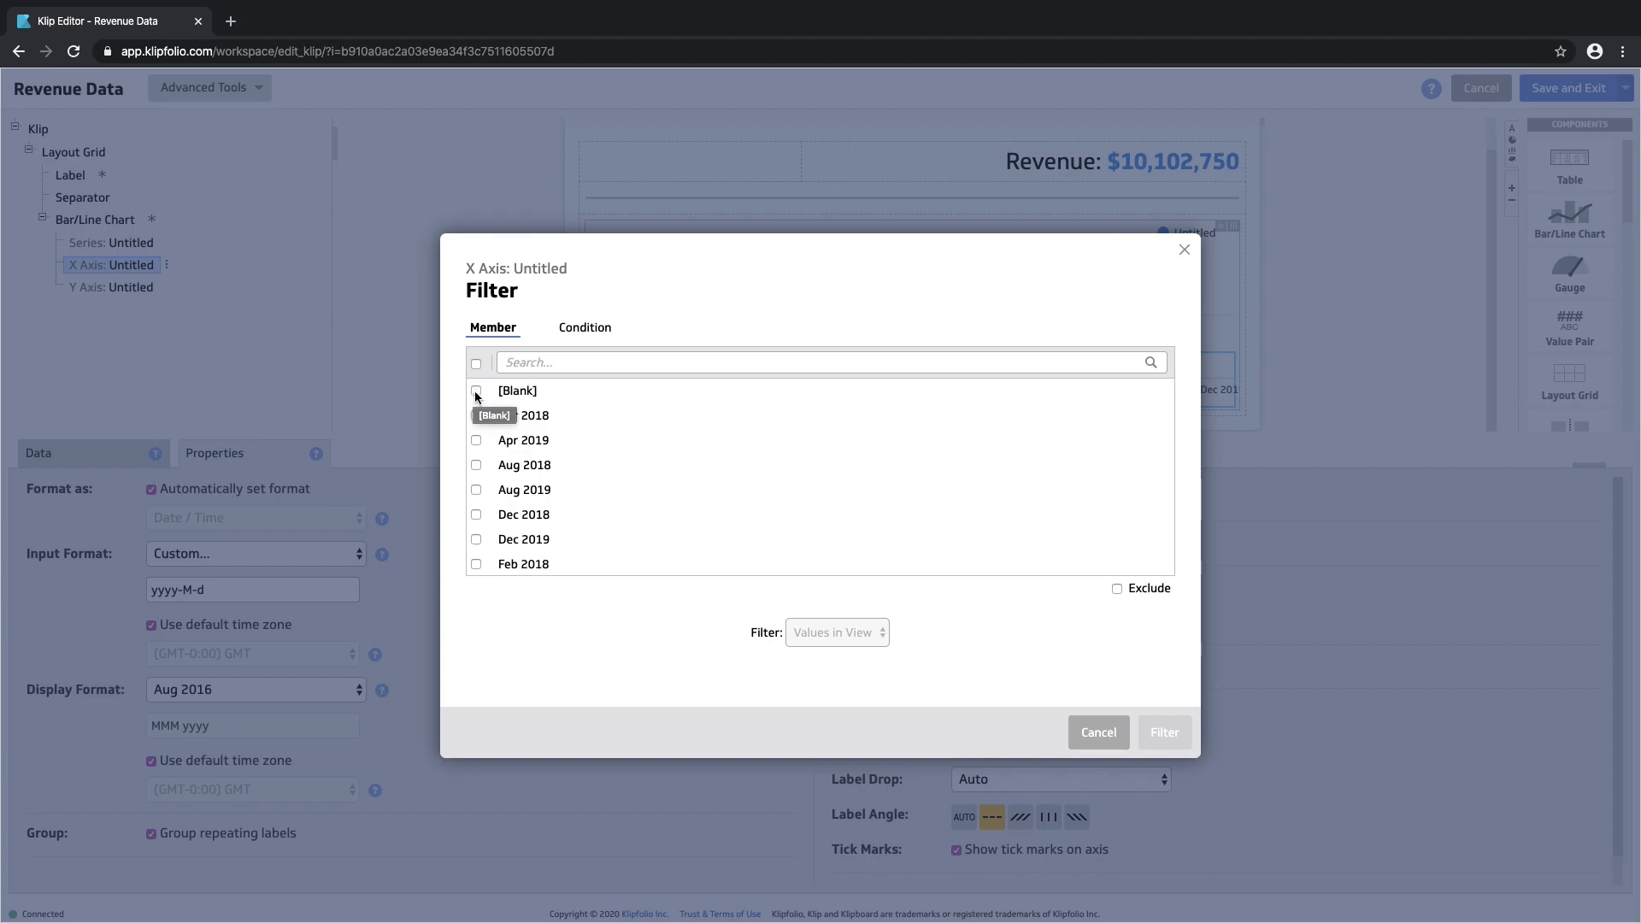
click(476, 392)
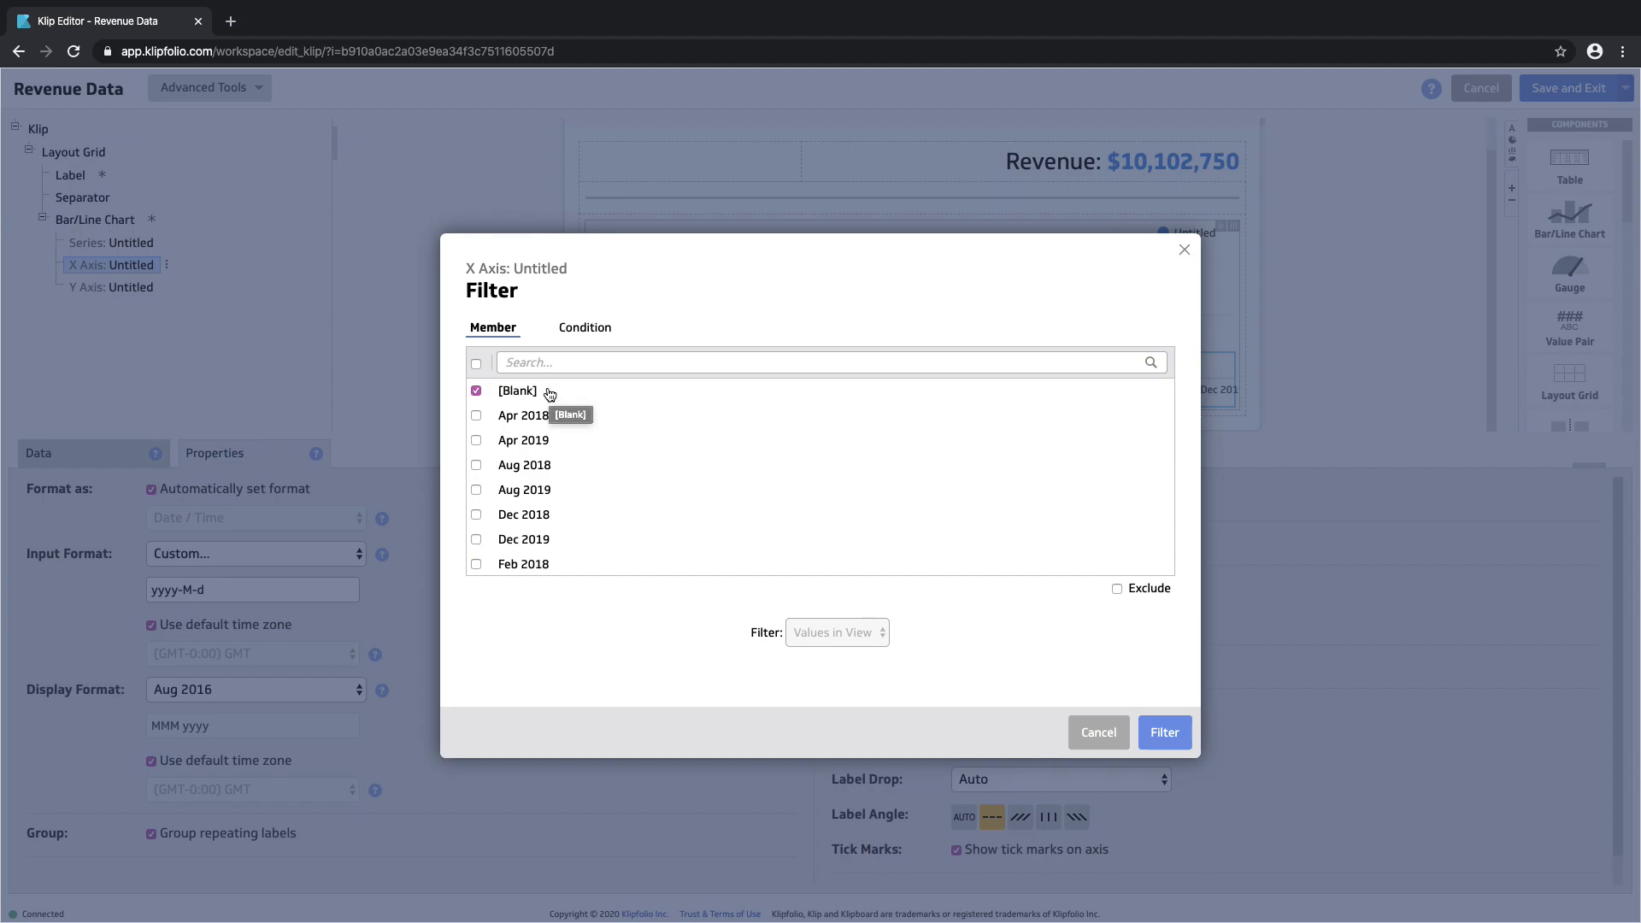
click(1117, 588)
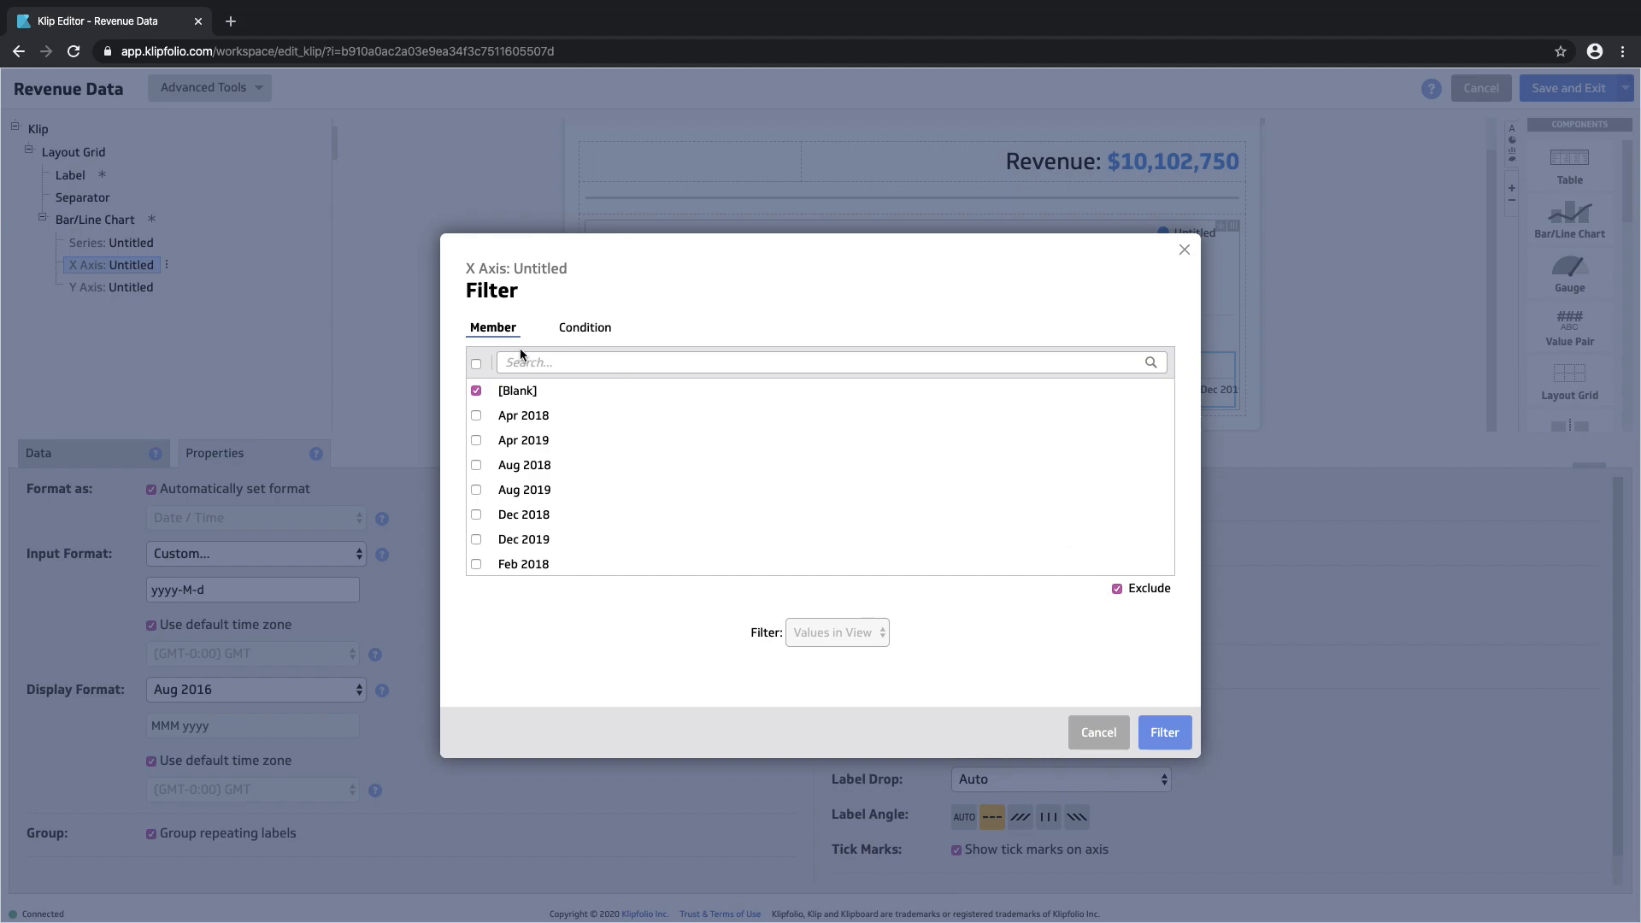
click(478, 390)
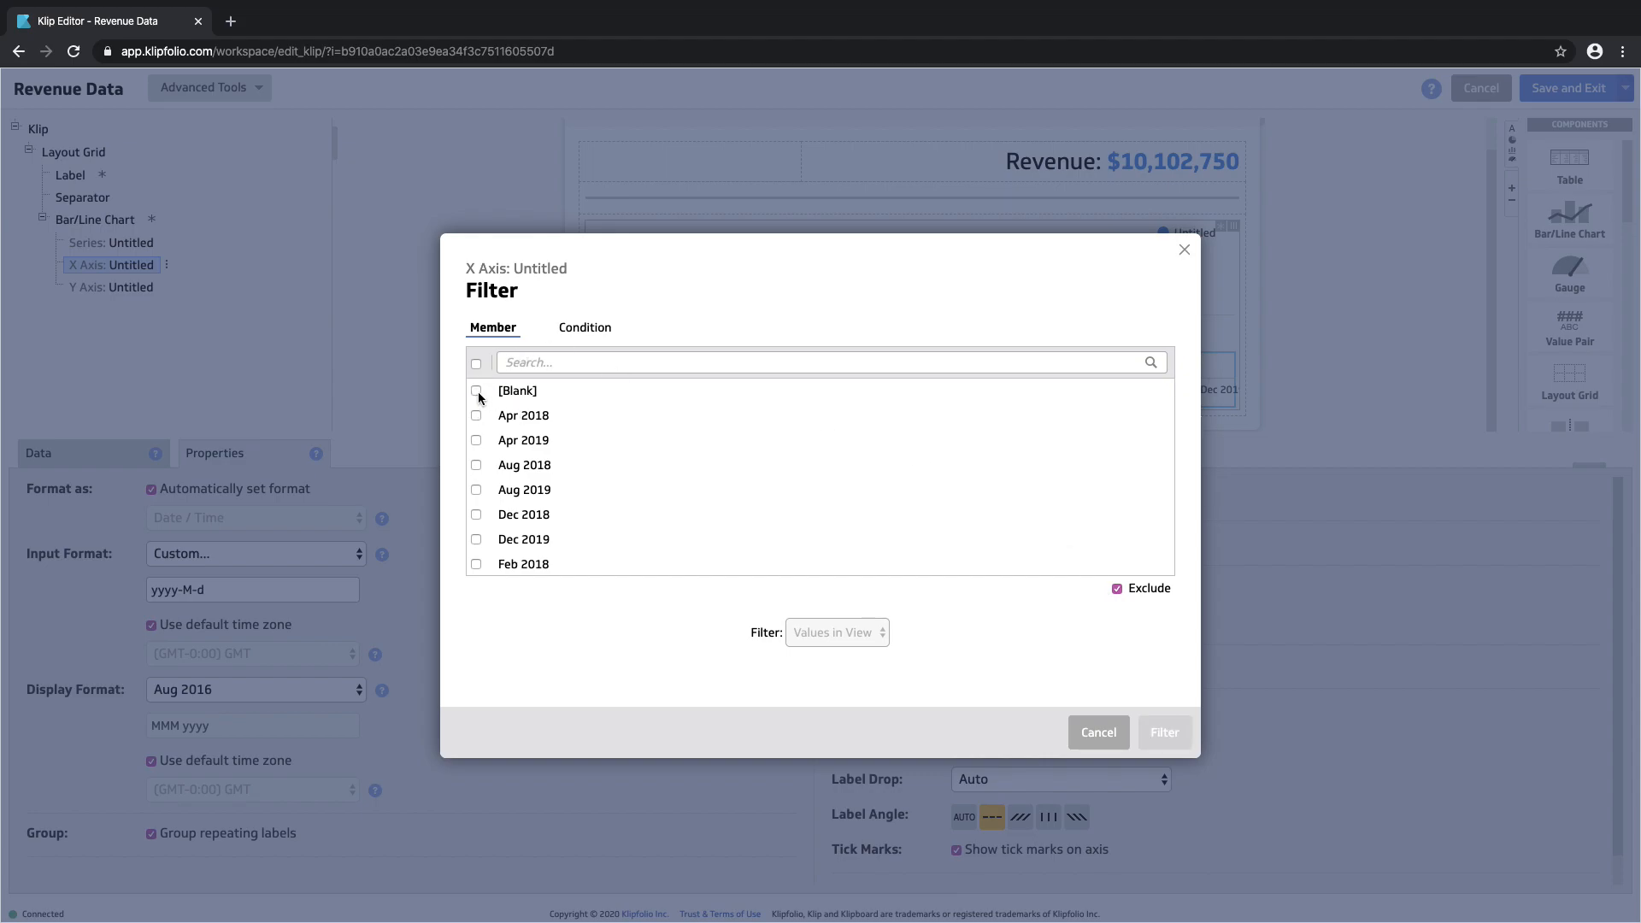
click(477, 391)
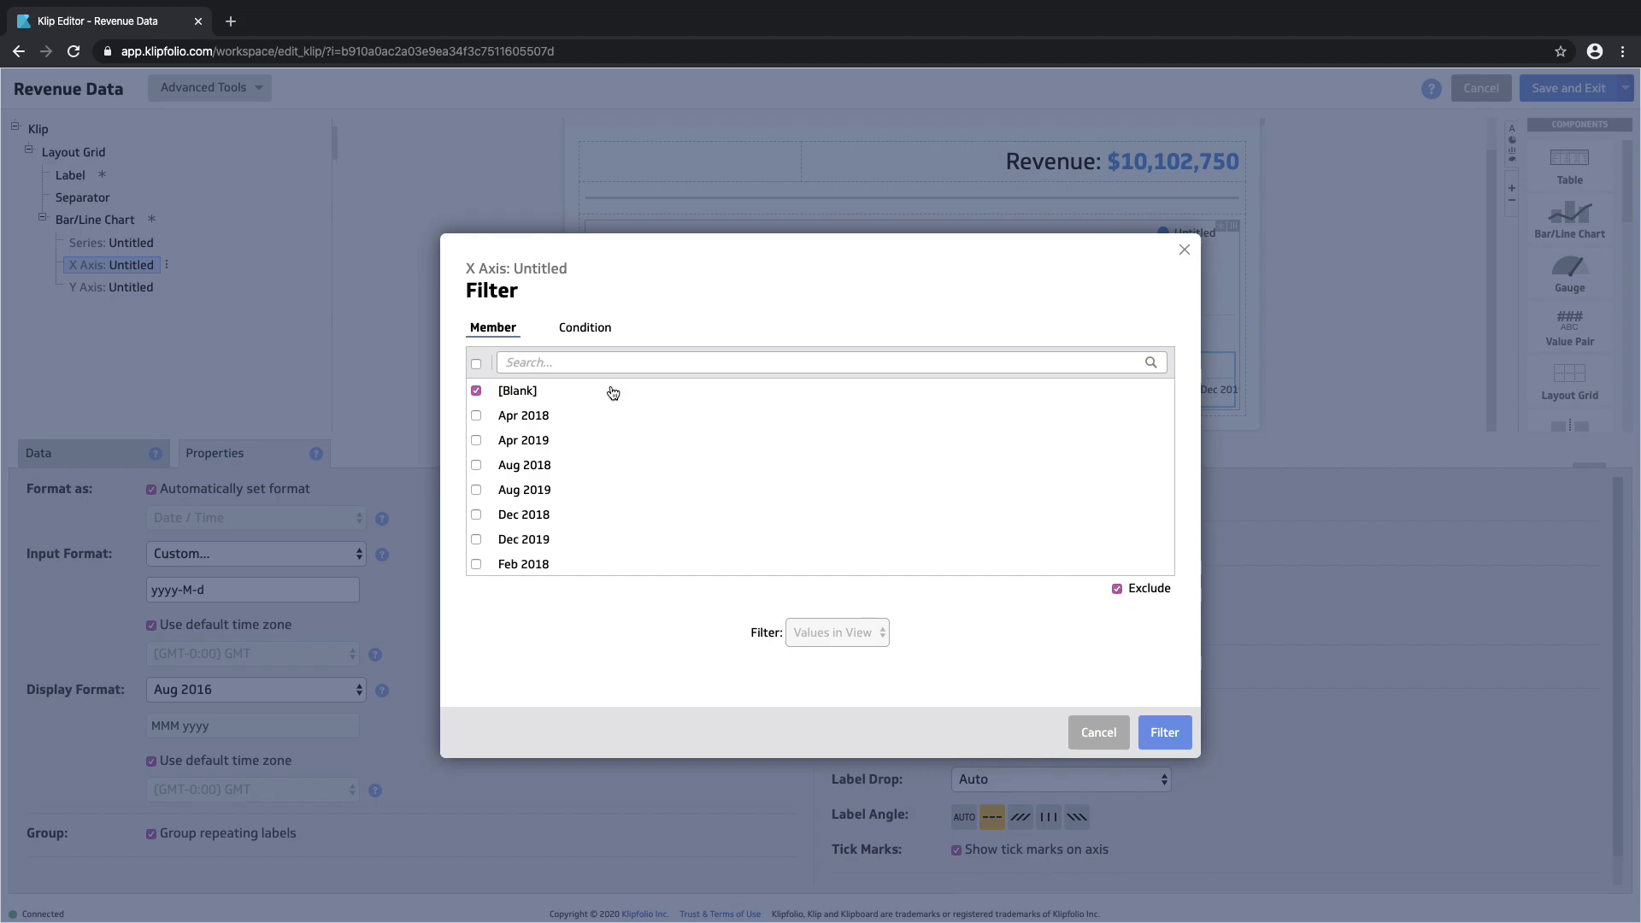
click(476, 389)
click(476, 365)
click(477, 391)
click(1117, 590)
click(478, 364)
click(477, 363)
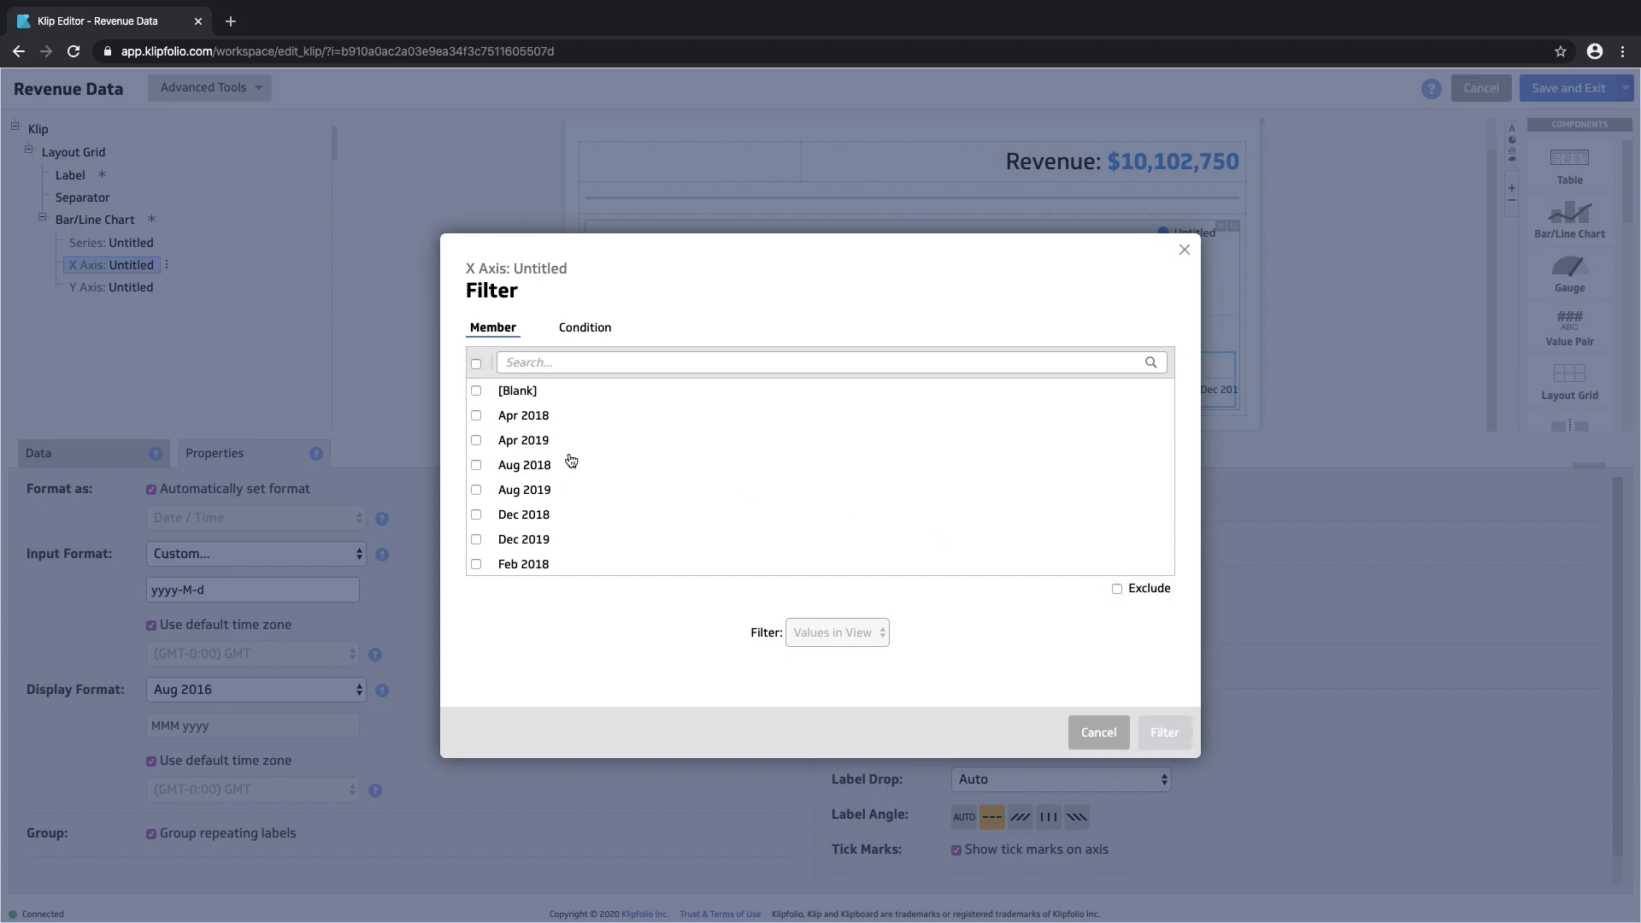
scroll(651, 500, down, 5)
scroll(651, 500, down, 4)
scroll(652, 500, up, 10)
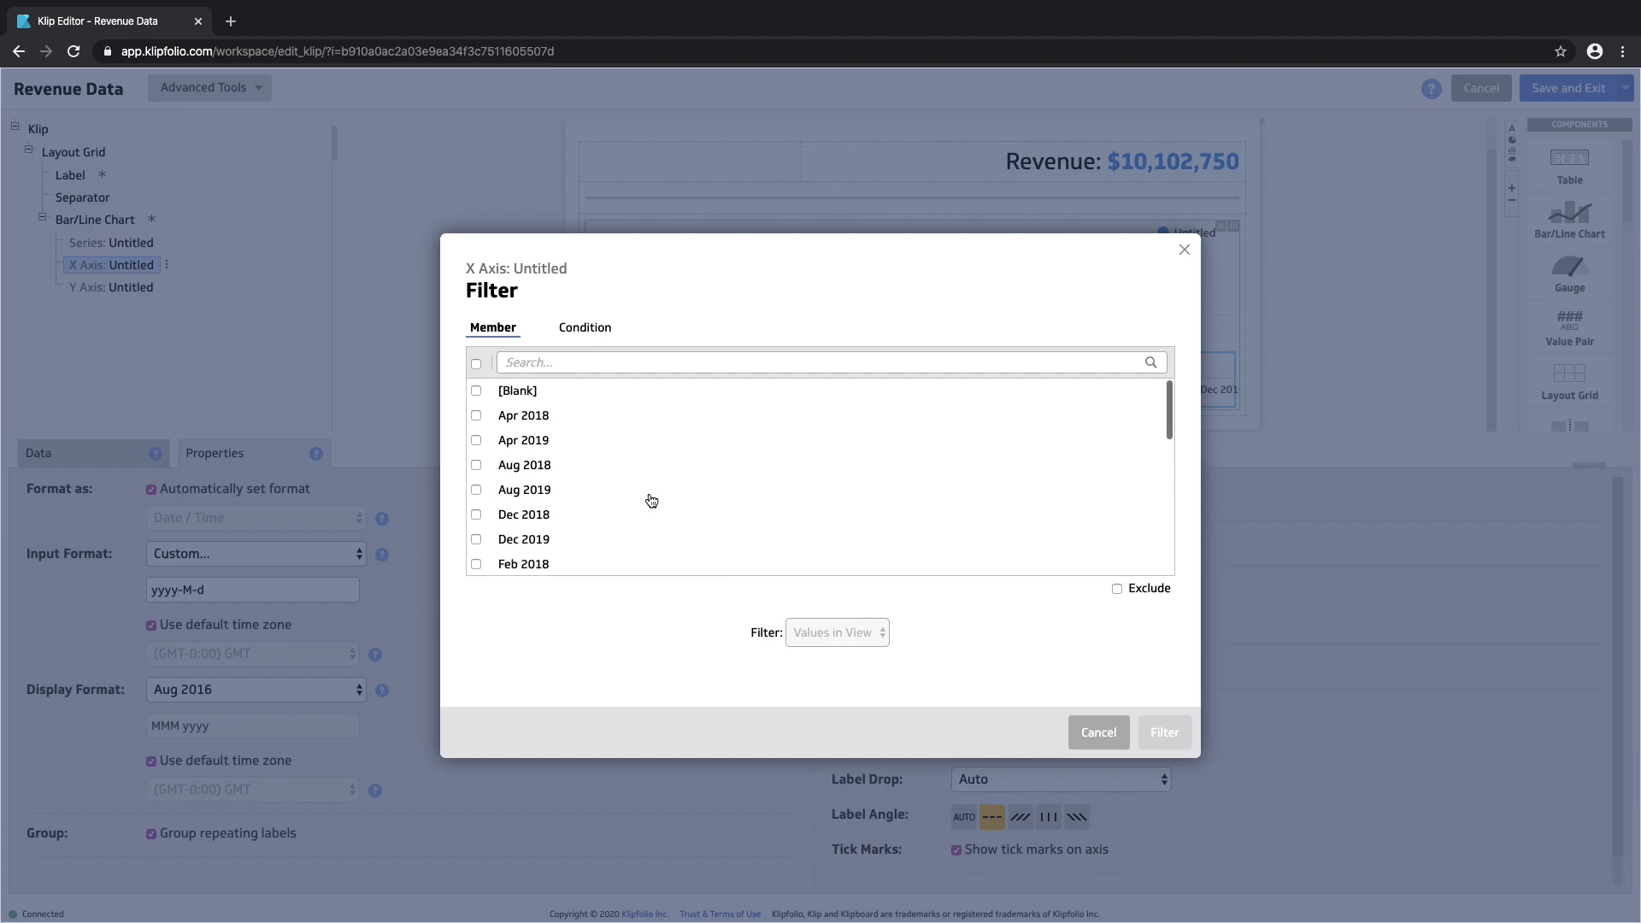
Exclude the [Blank] member from the X axis and apply the filter.
click(476, 395)
click(1120, 589)
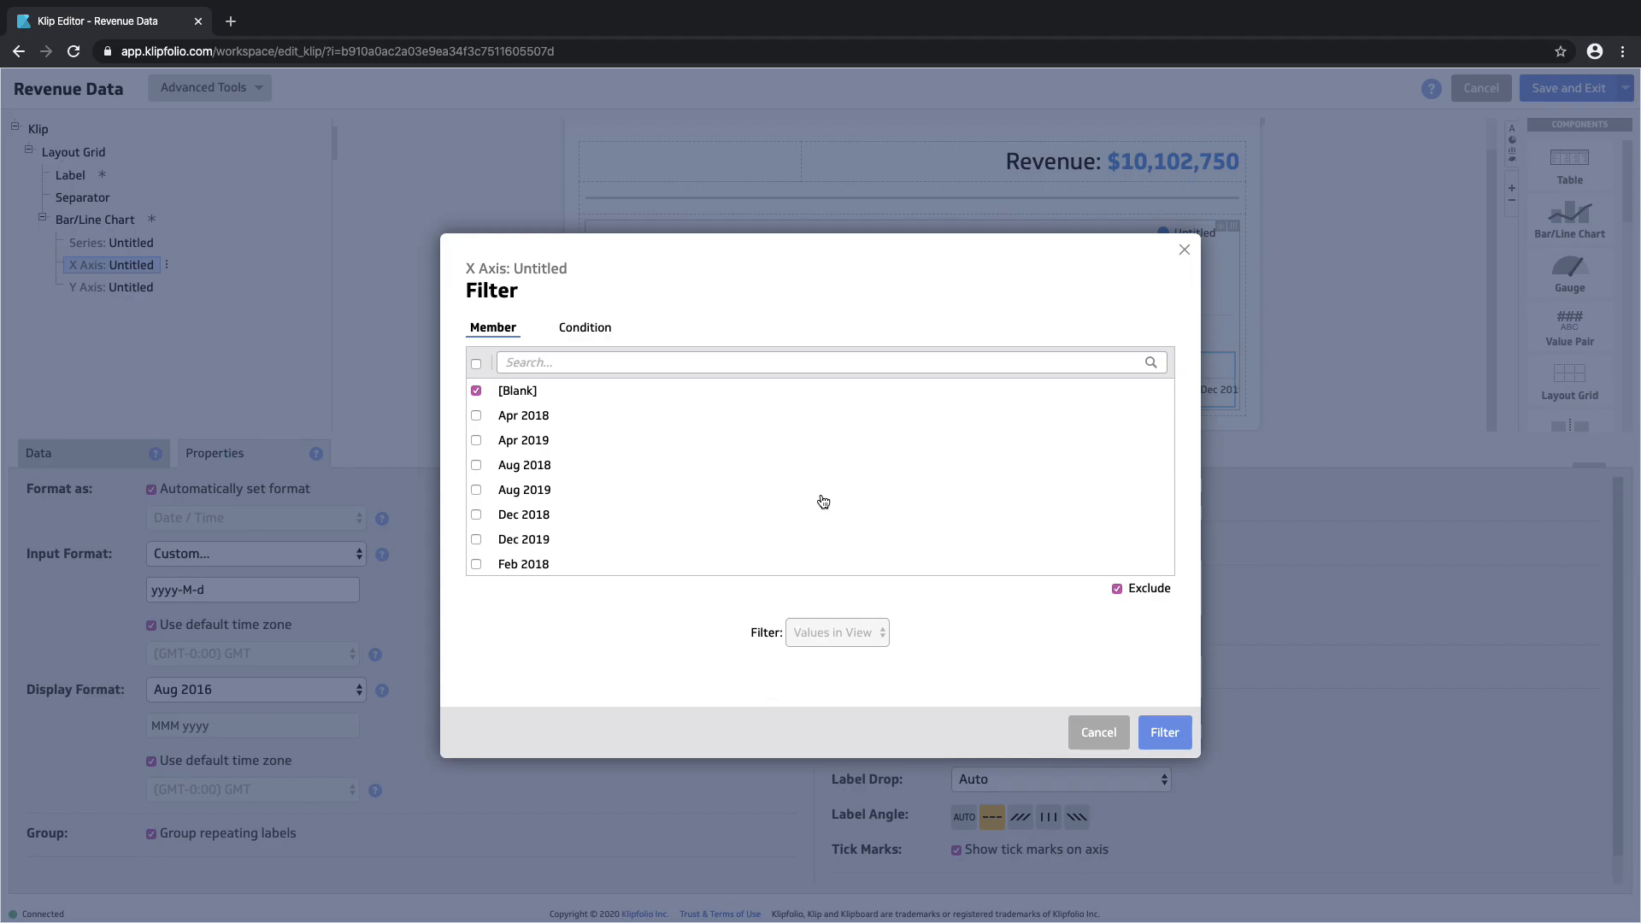
click(1167, 734)
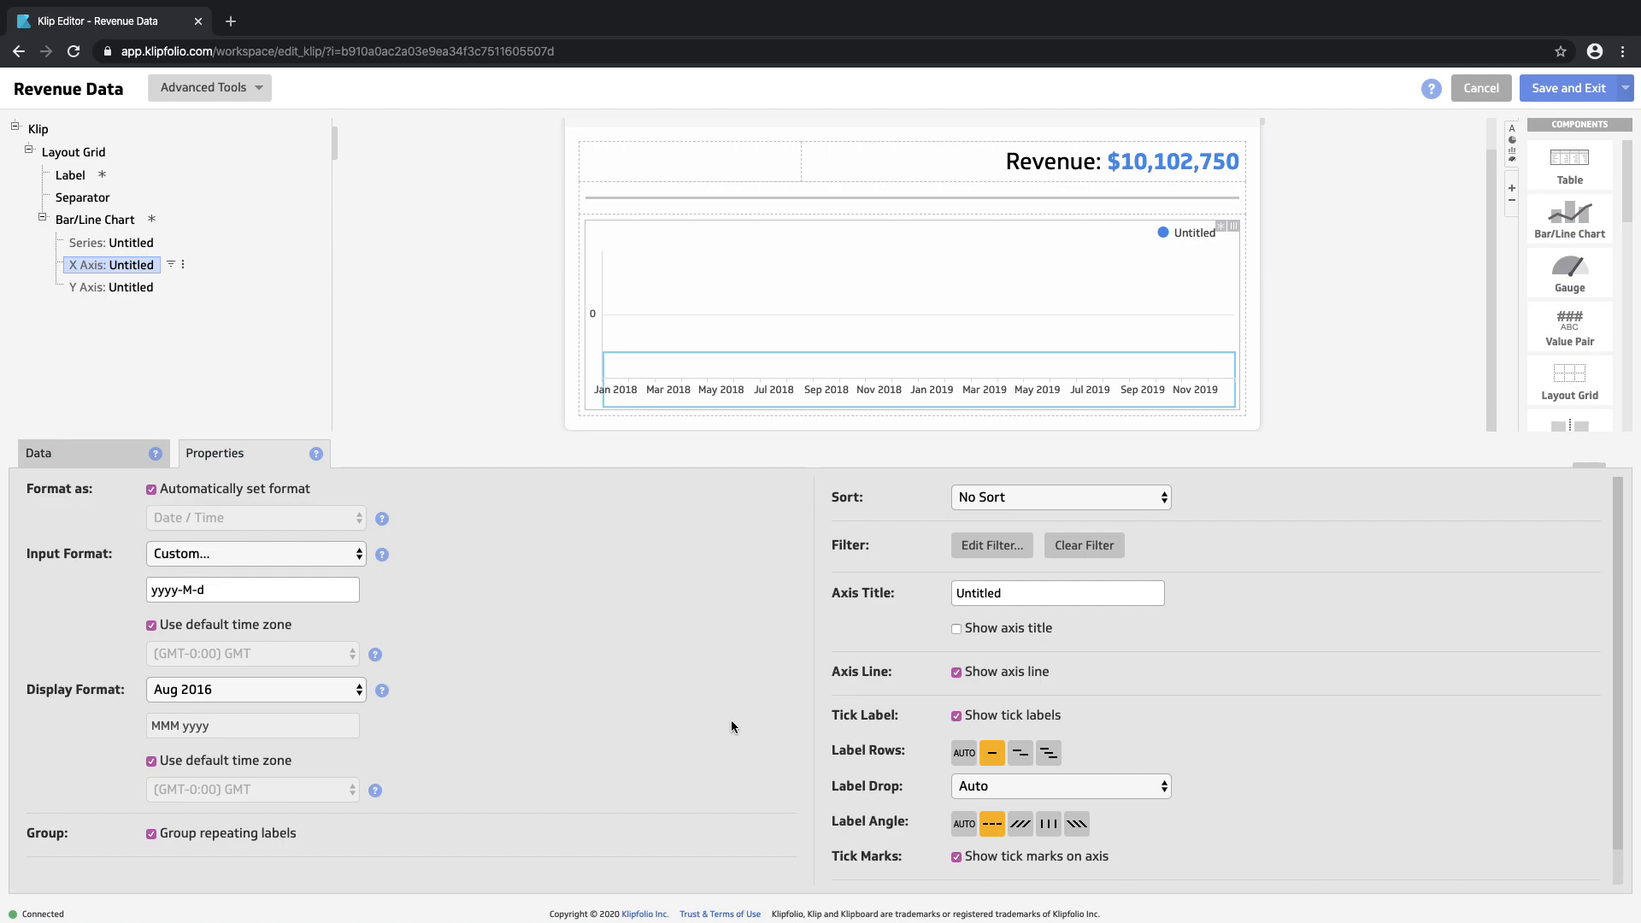
Set the X axis label rows and label angle to Auto, and widen the Klip preview slightly.
click(962, 753)
click(963, 825)
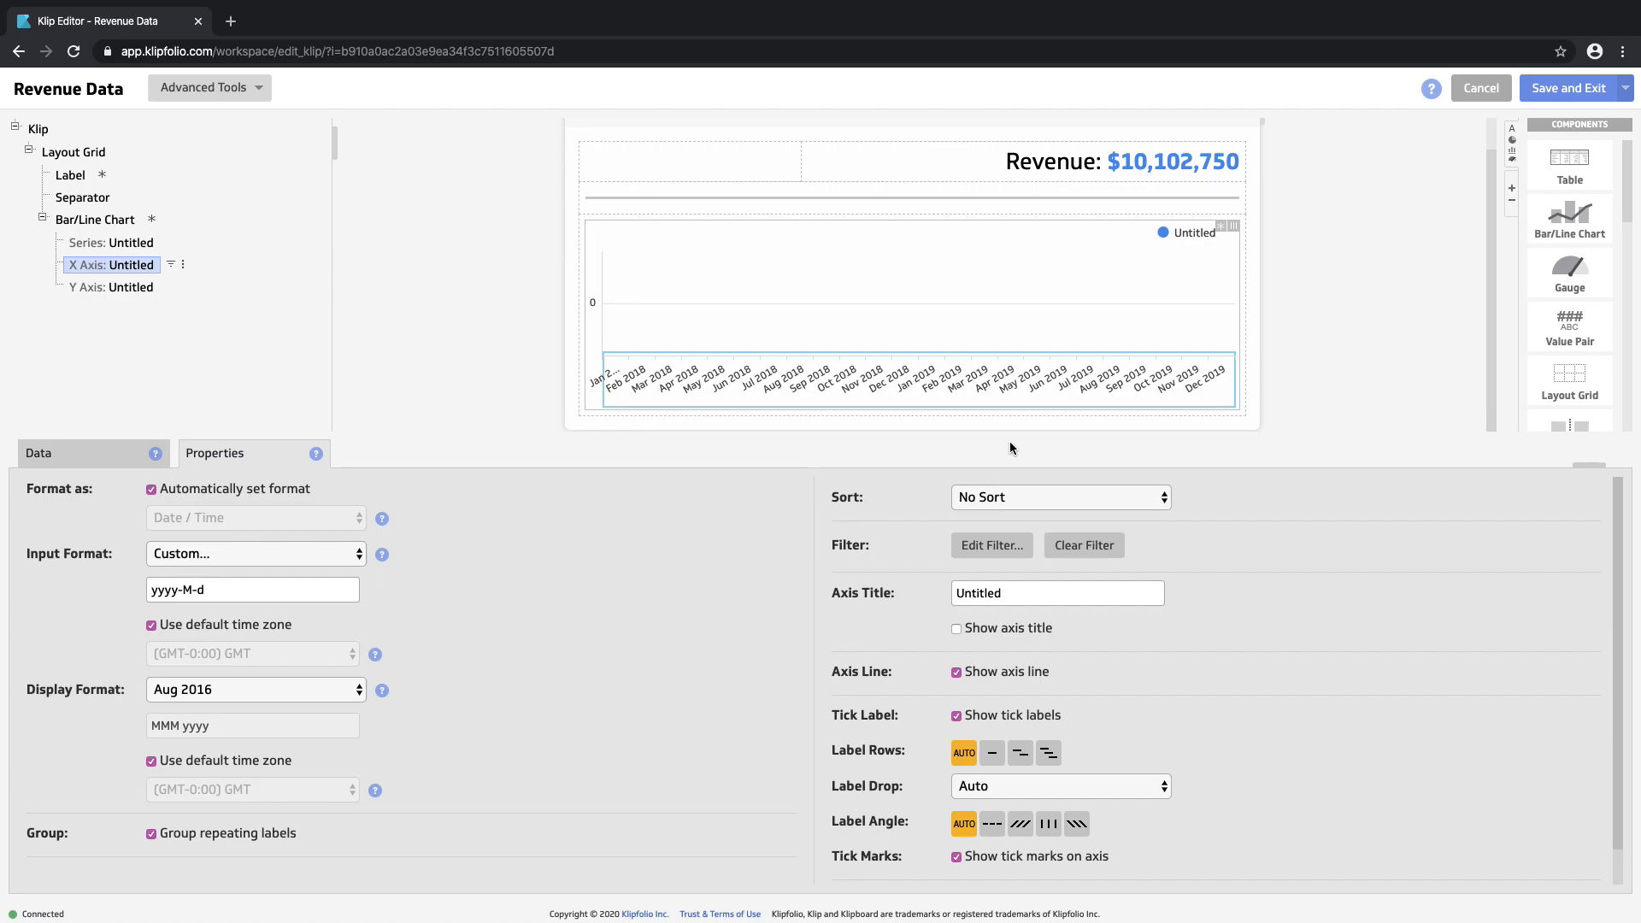
drag(1260, 304, 1321, 300)
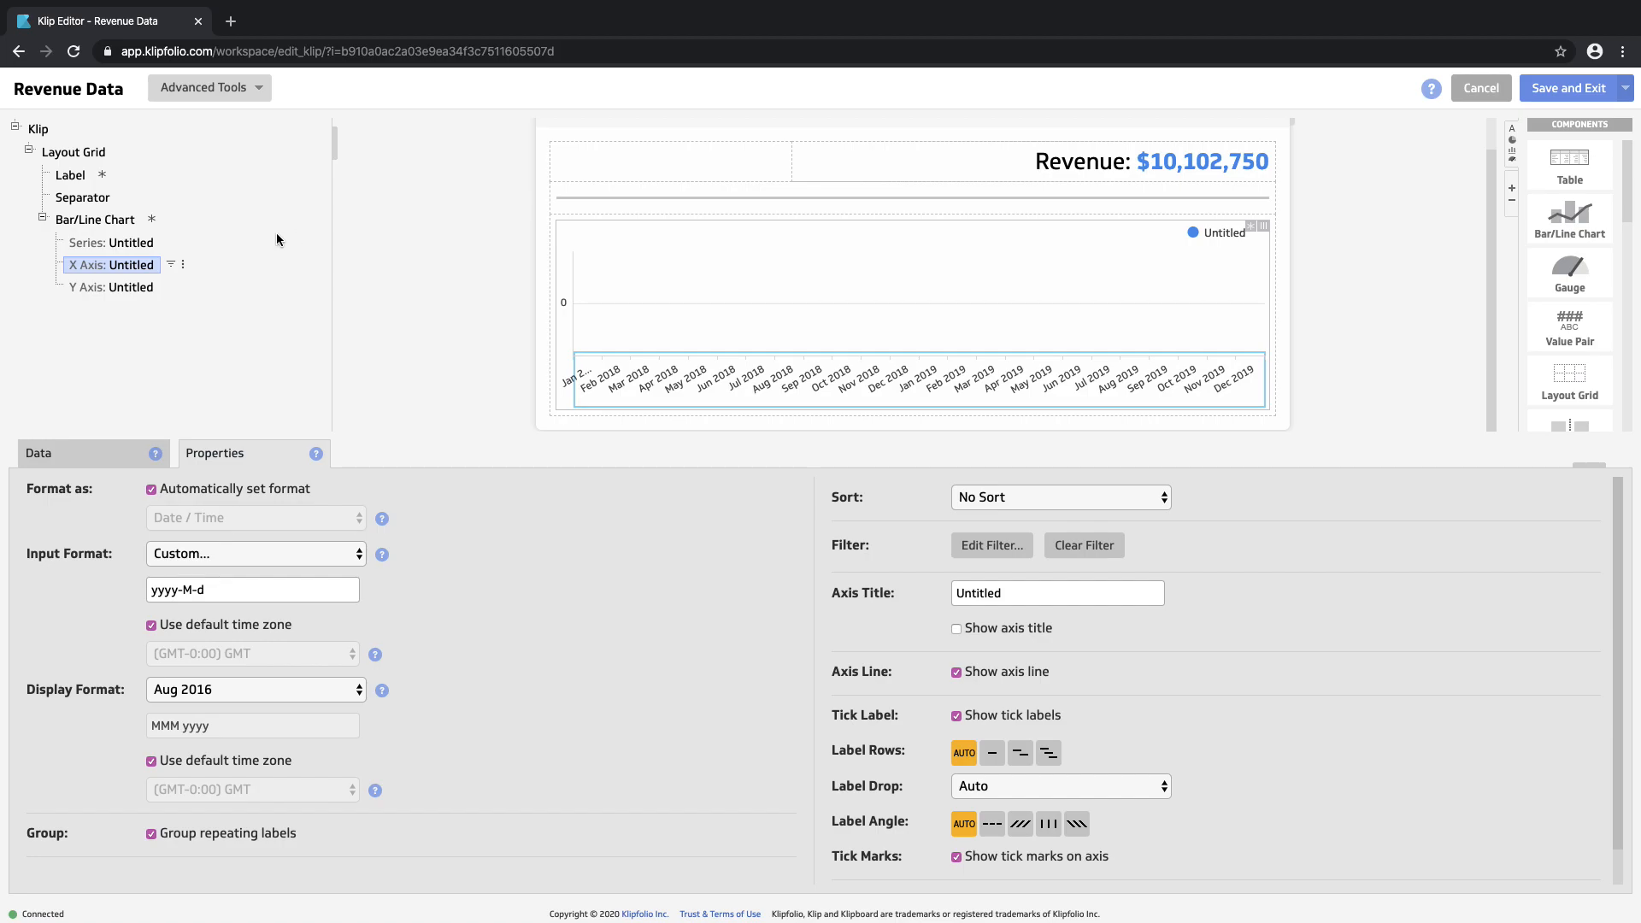
Assign the Revenue column (S) to the bar/line chart's untitled series.
click(129, 245)
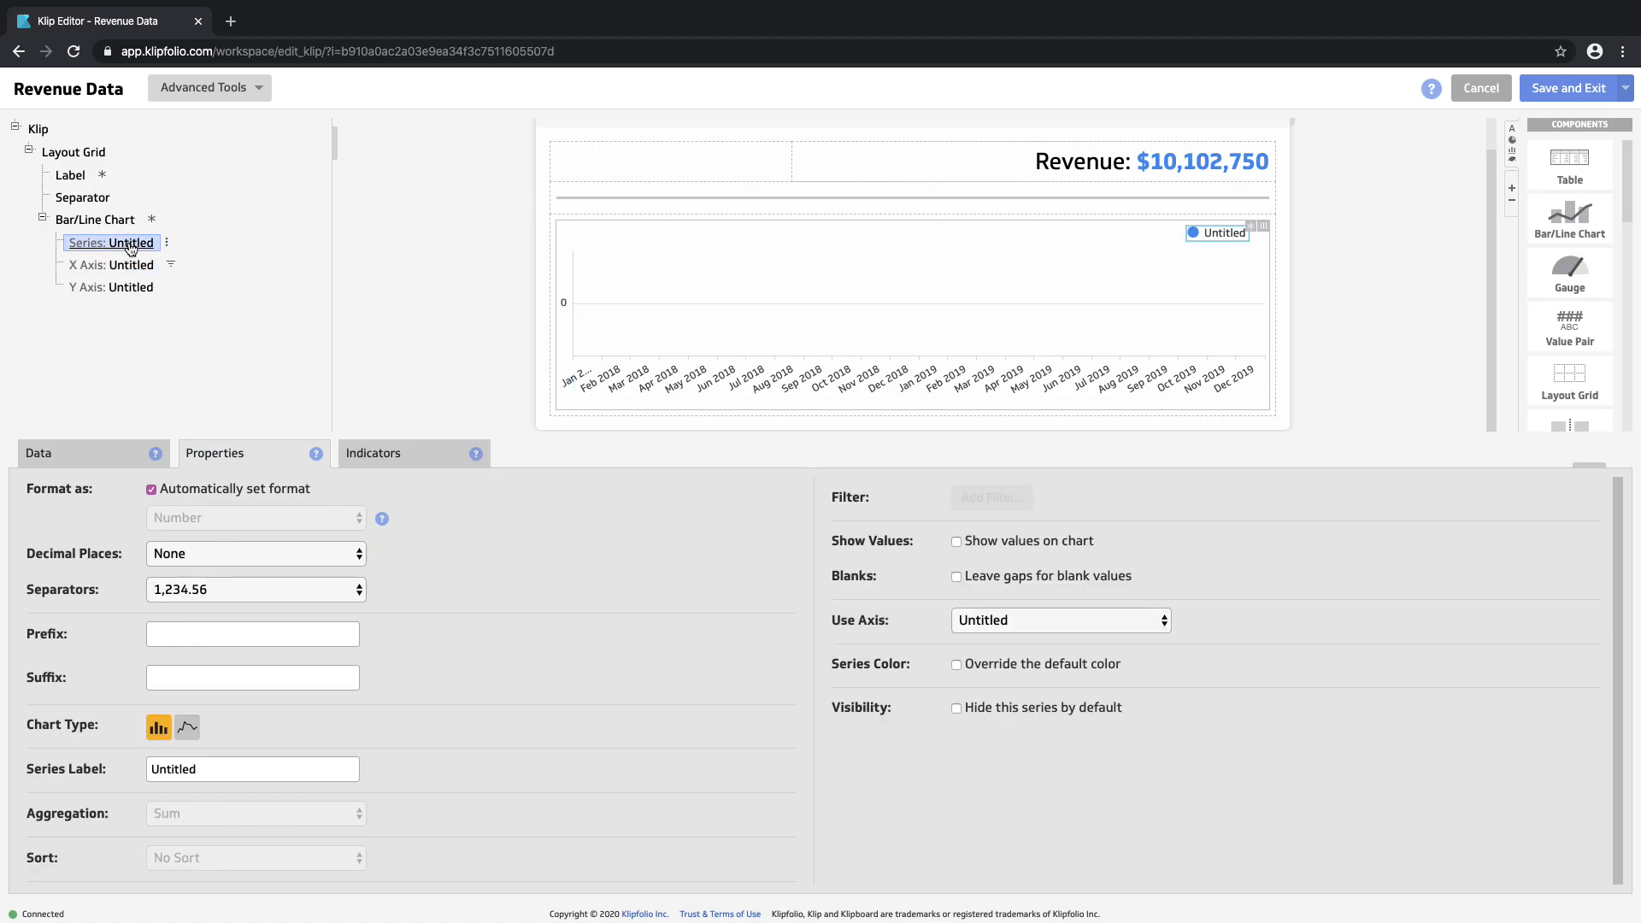
click(114, 464)
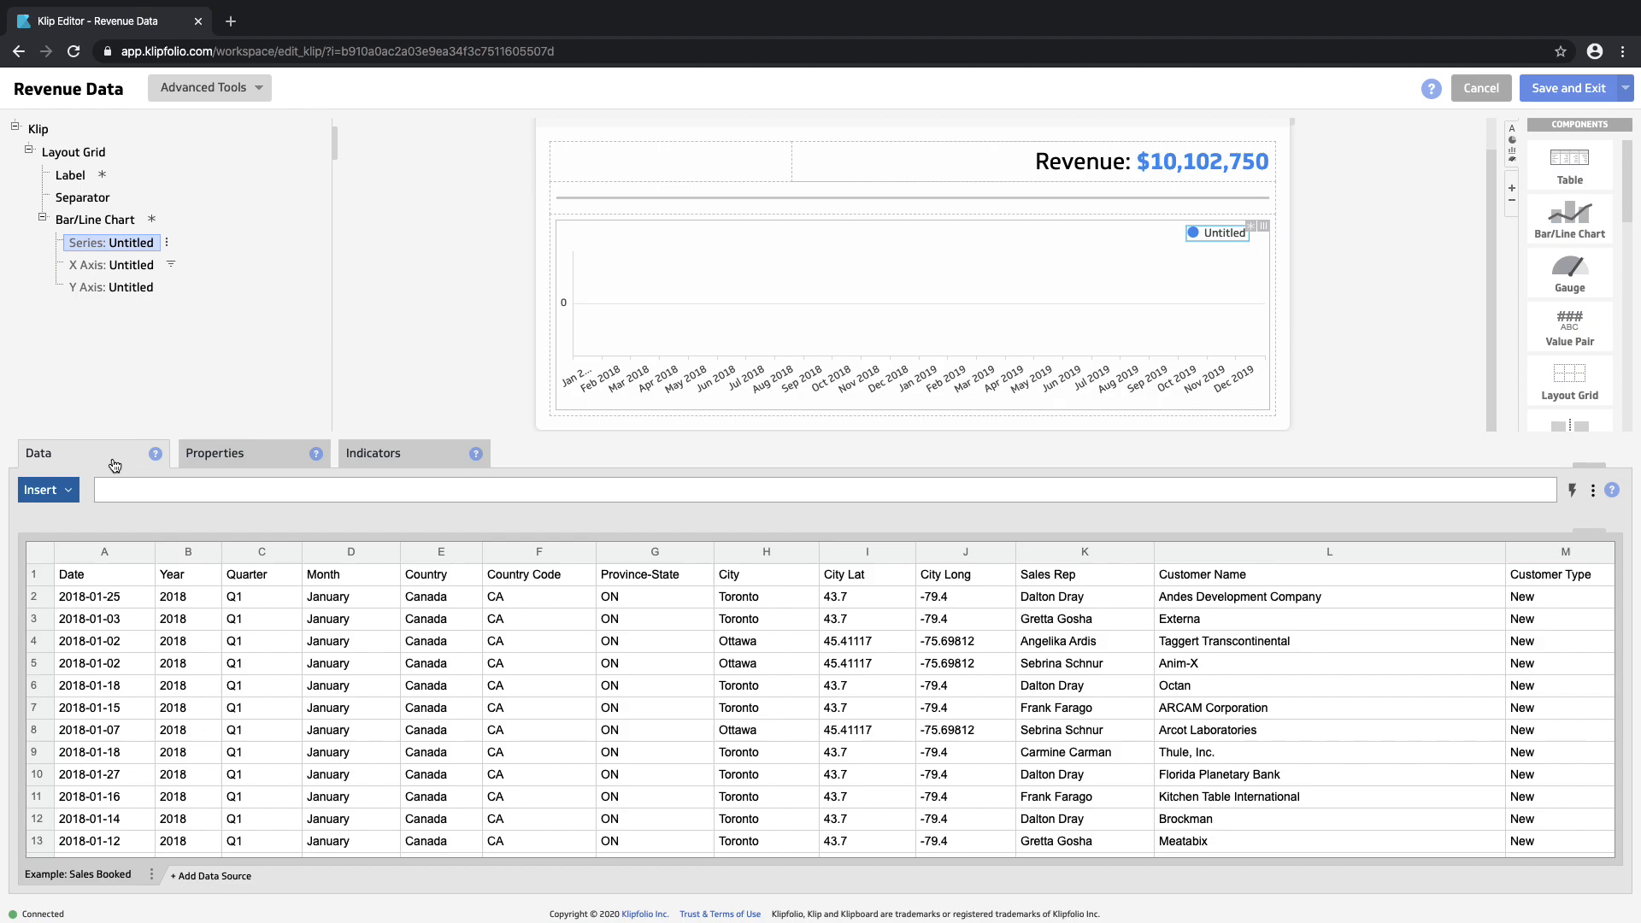
scroll(828, 661, right, 5)
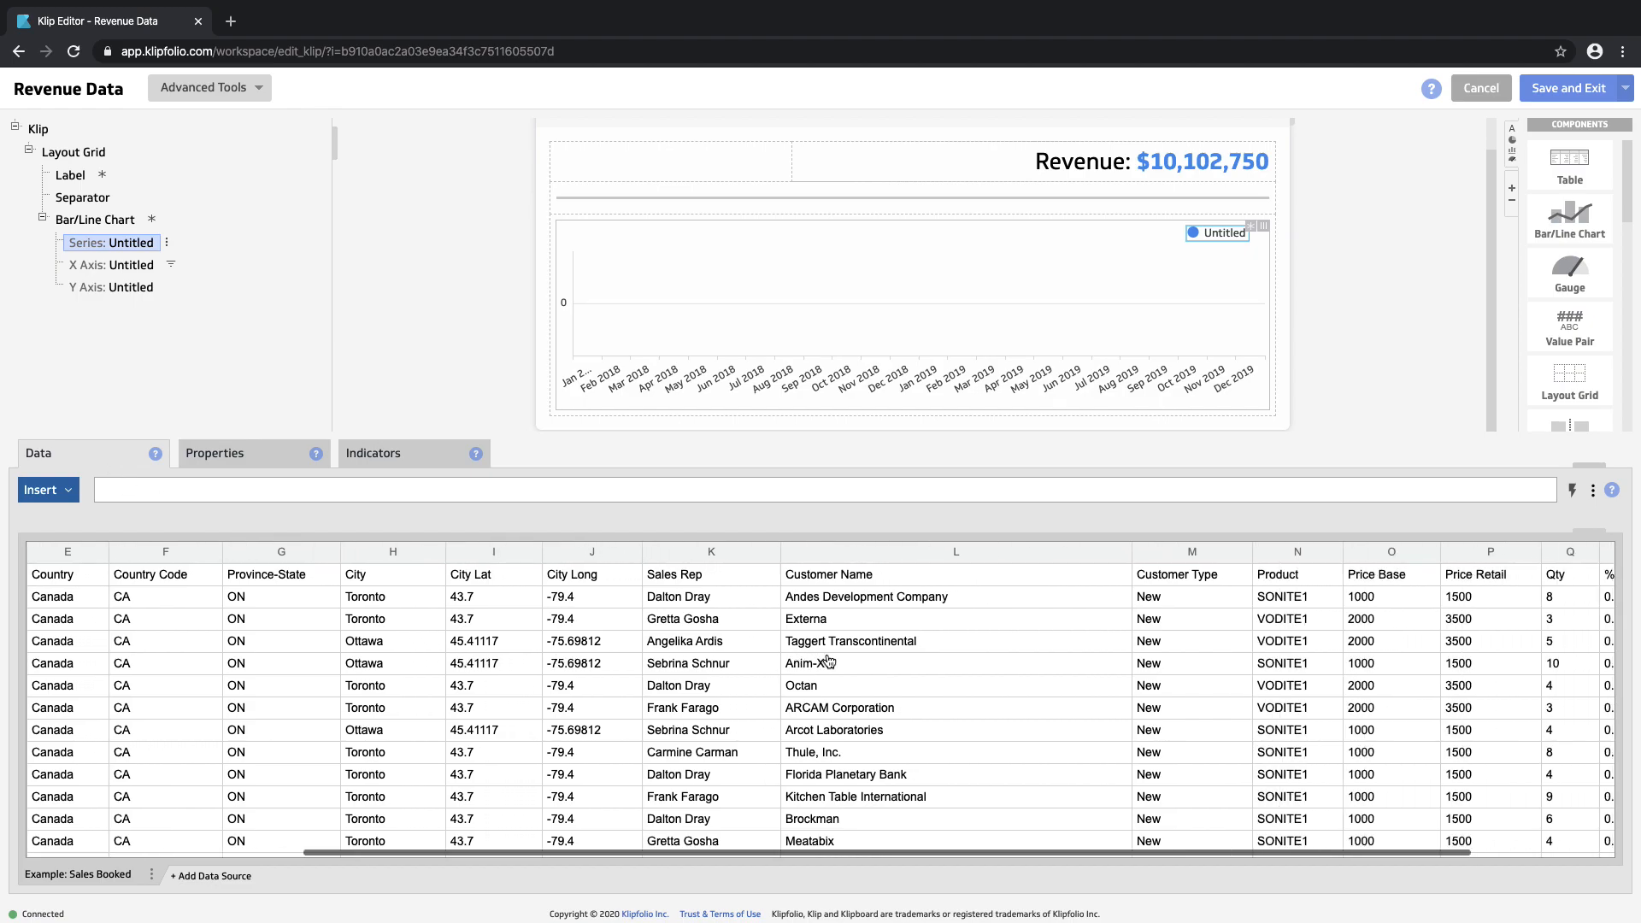
scroll(828, 661, right, 2)
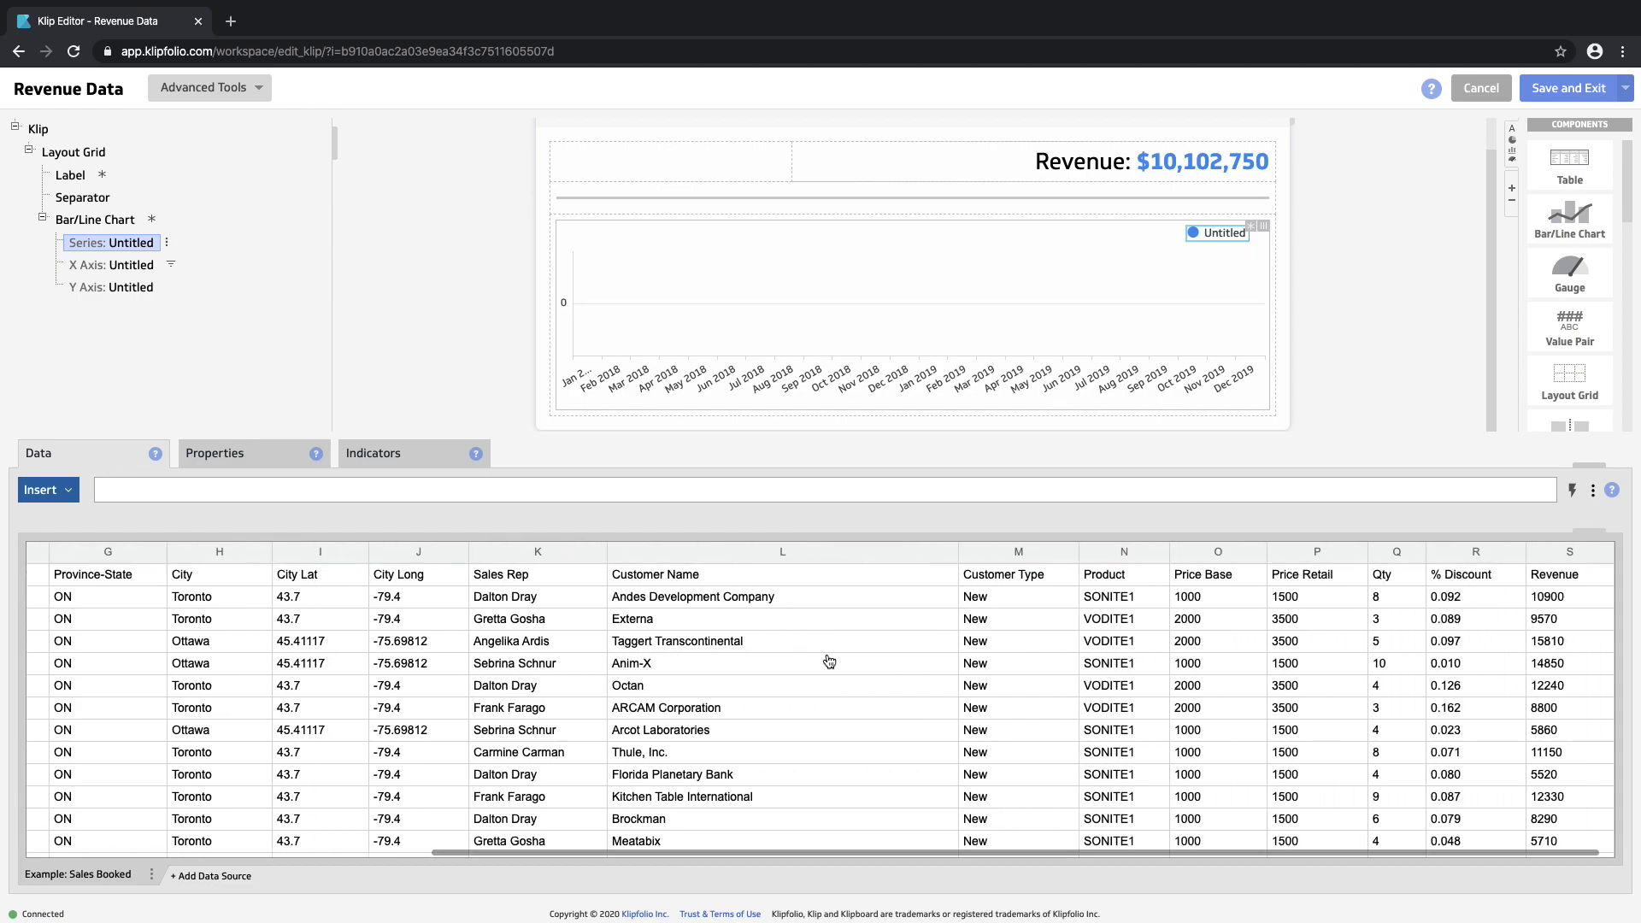
click(1597, 560)
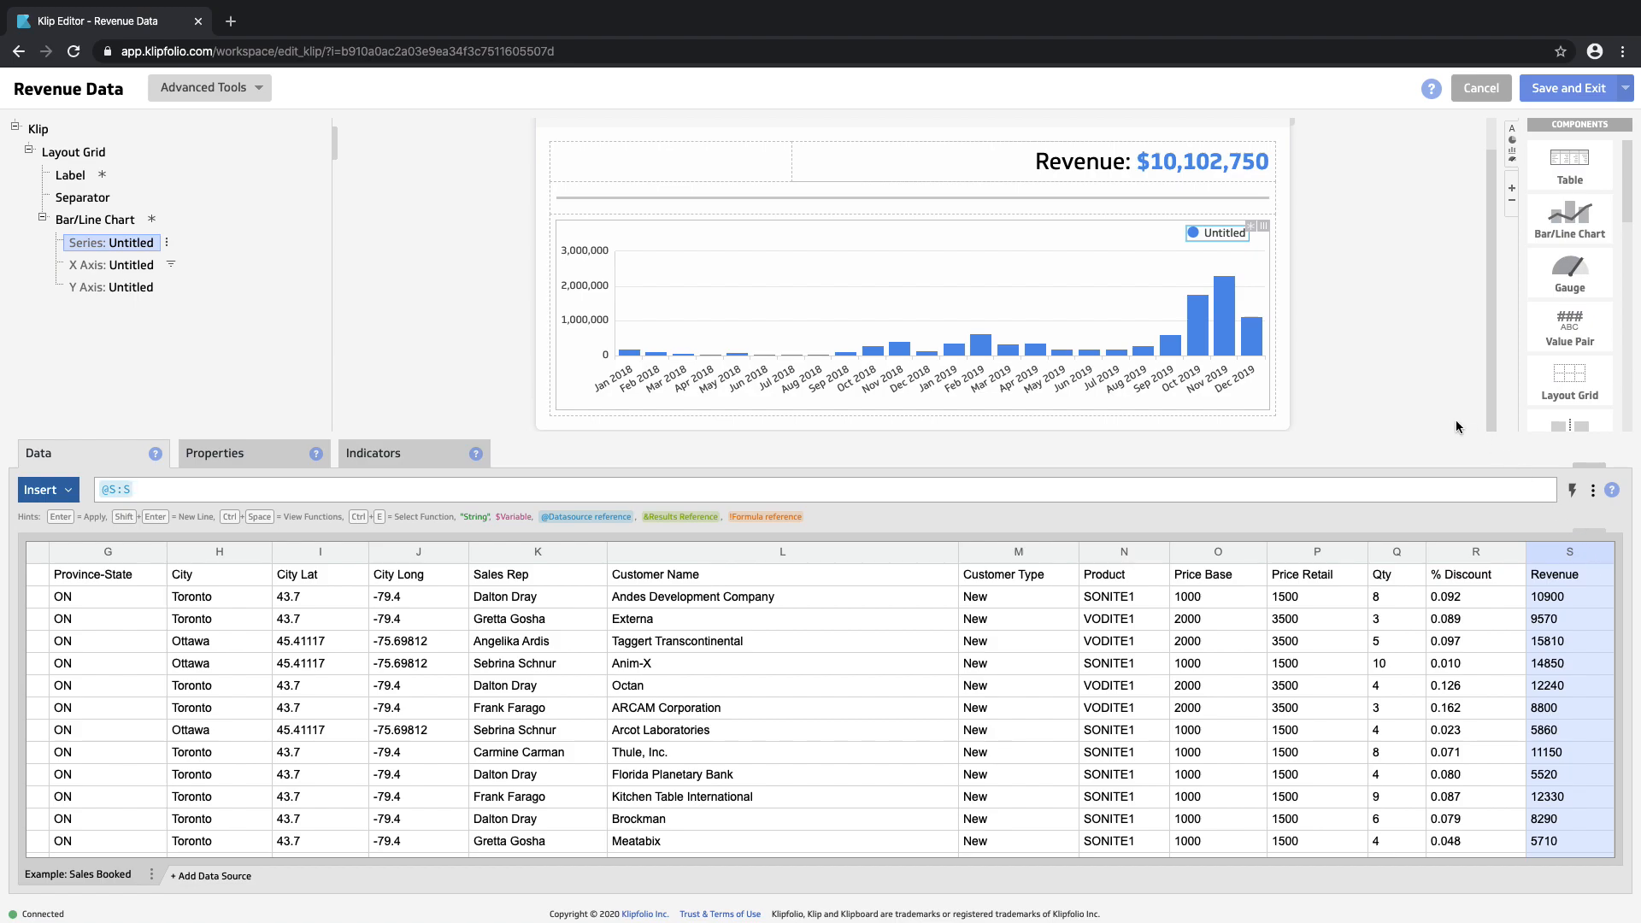
mouse_move(1223, 325)
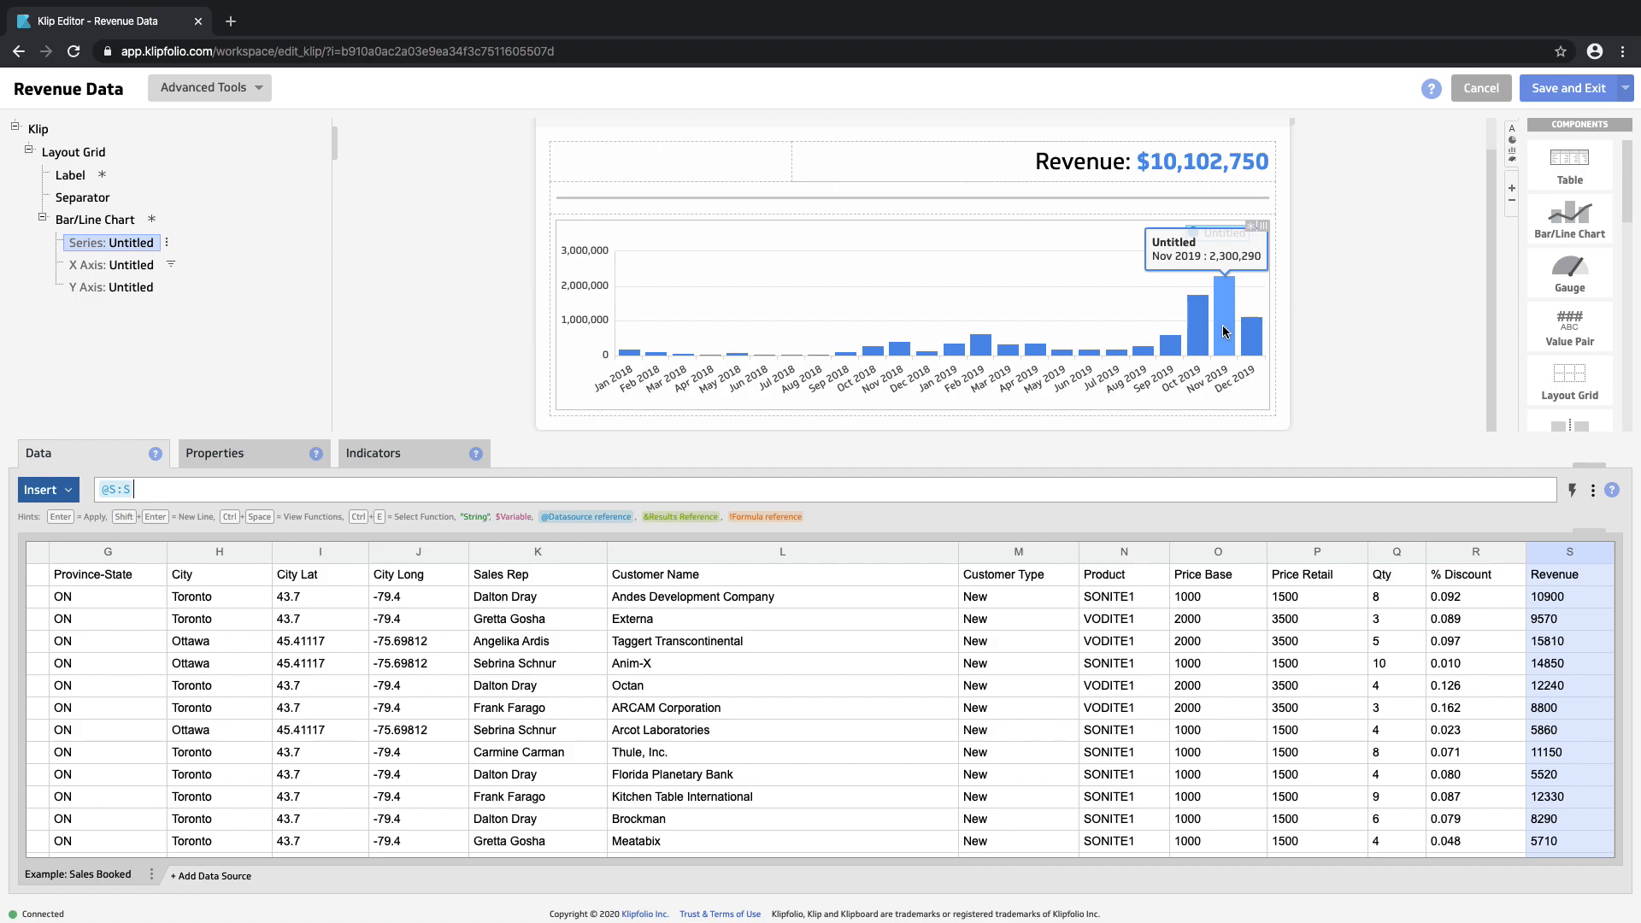
Label the chart series Revenue and format its values as Currency instead of using the automatic format.
click(215, 453)
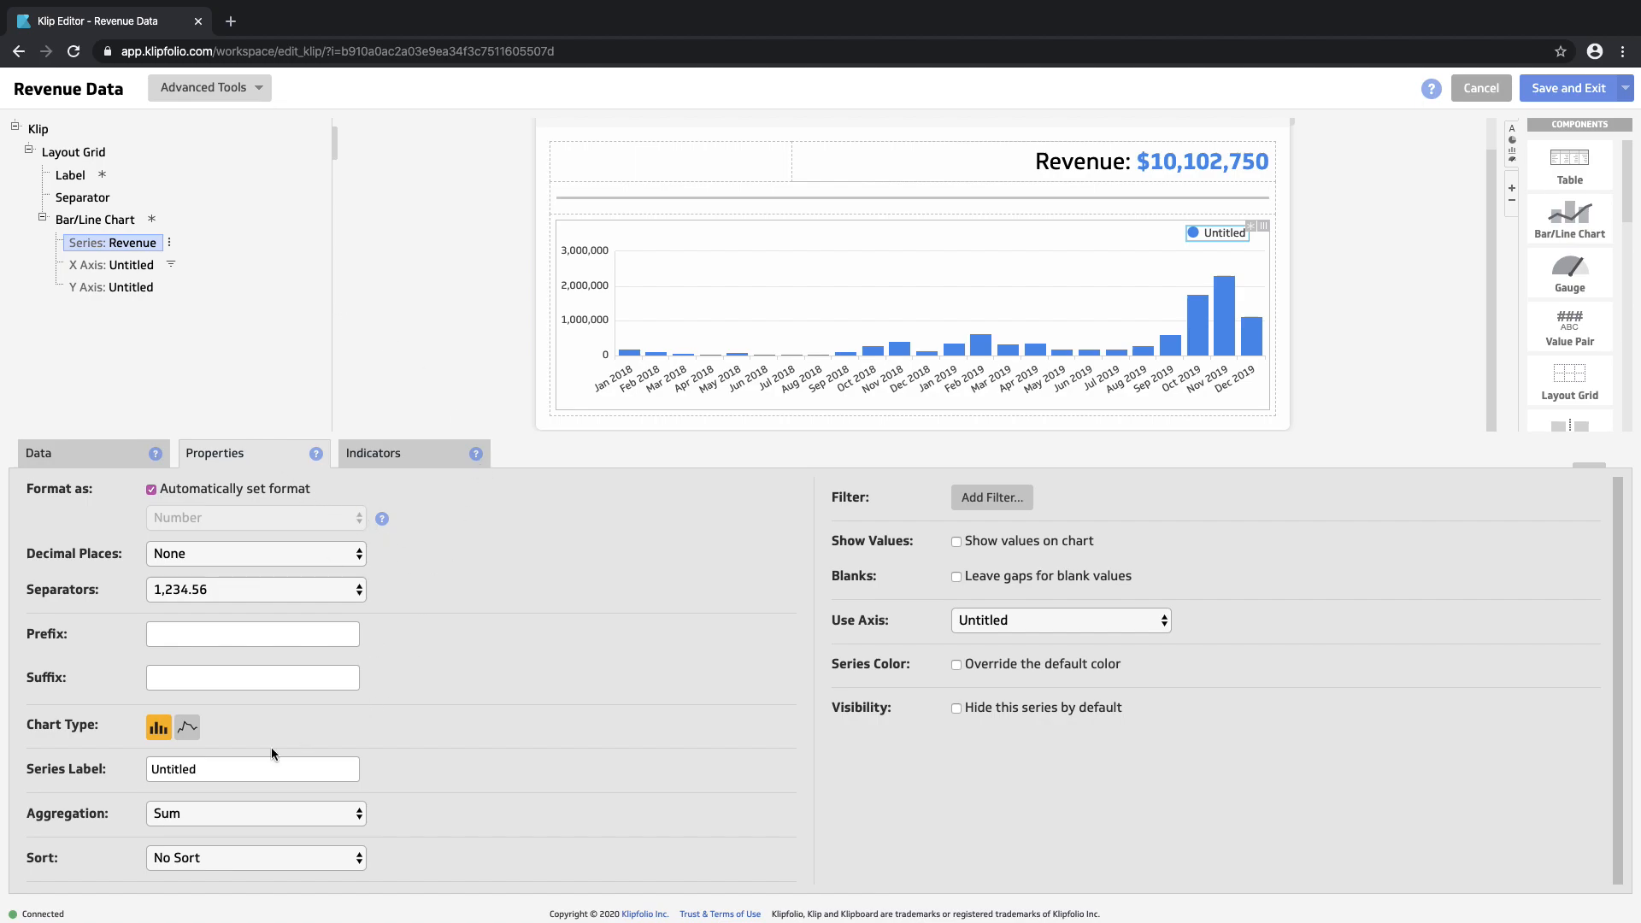
drag(237, 768, 91, 772)
text(Revenue)
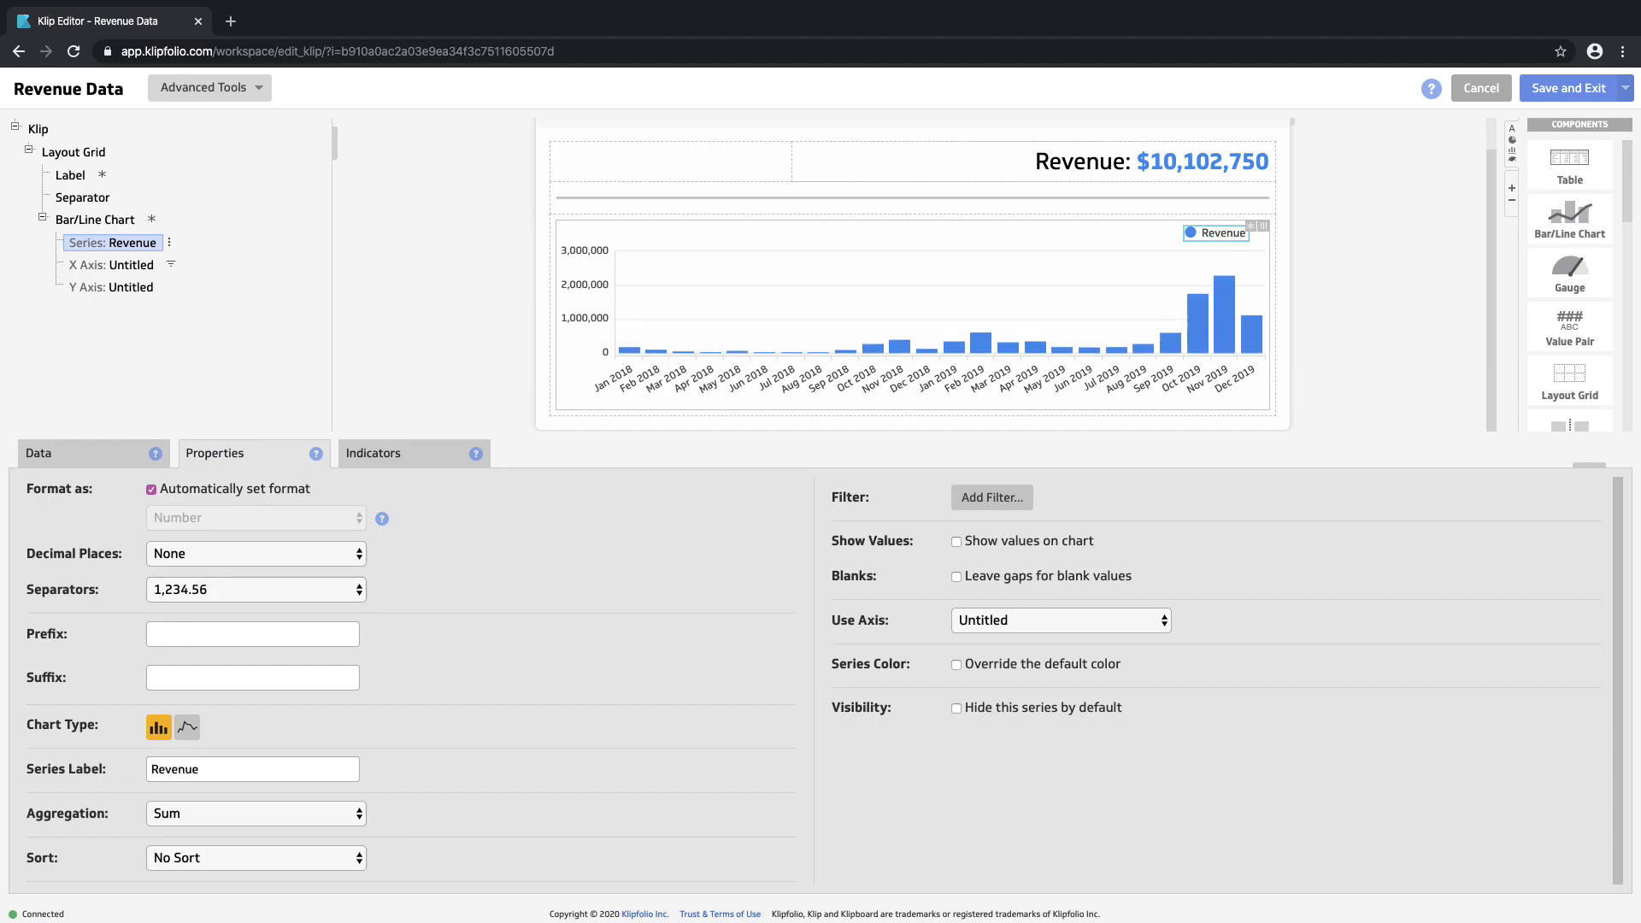
click(225, 490)
click(204, 519)
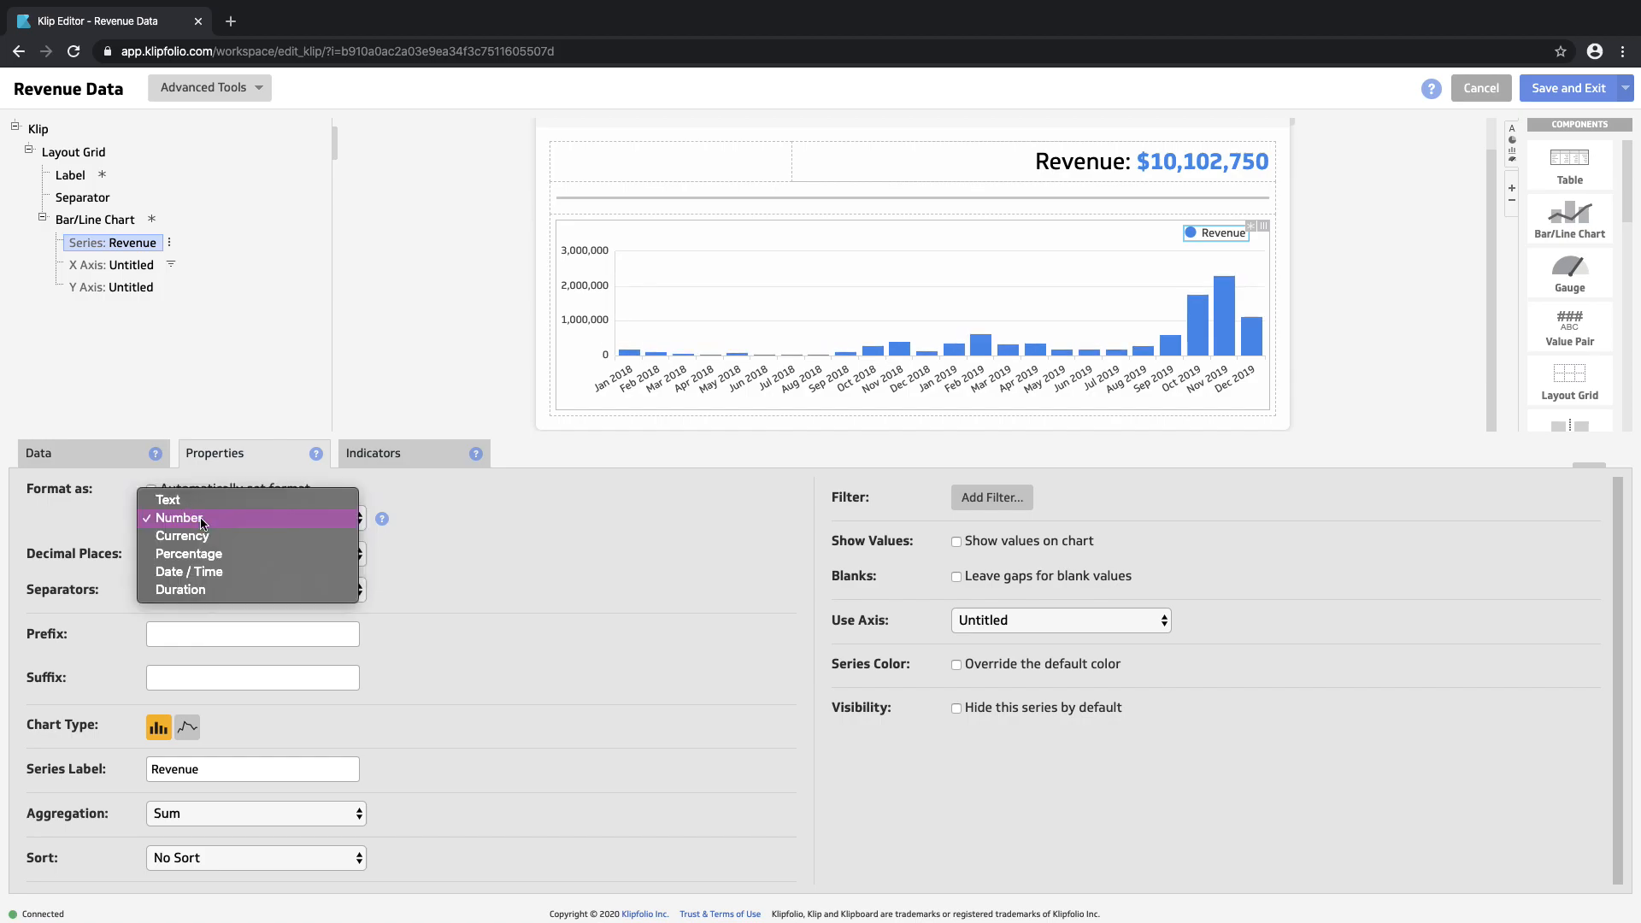
click(197, 536)
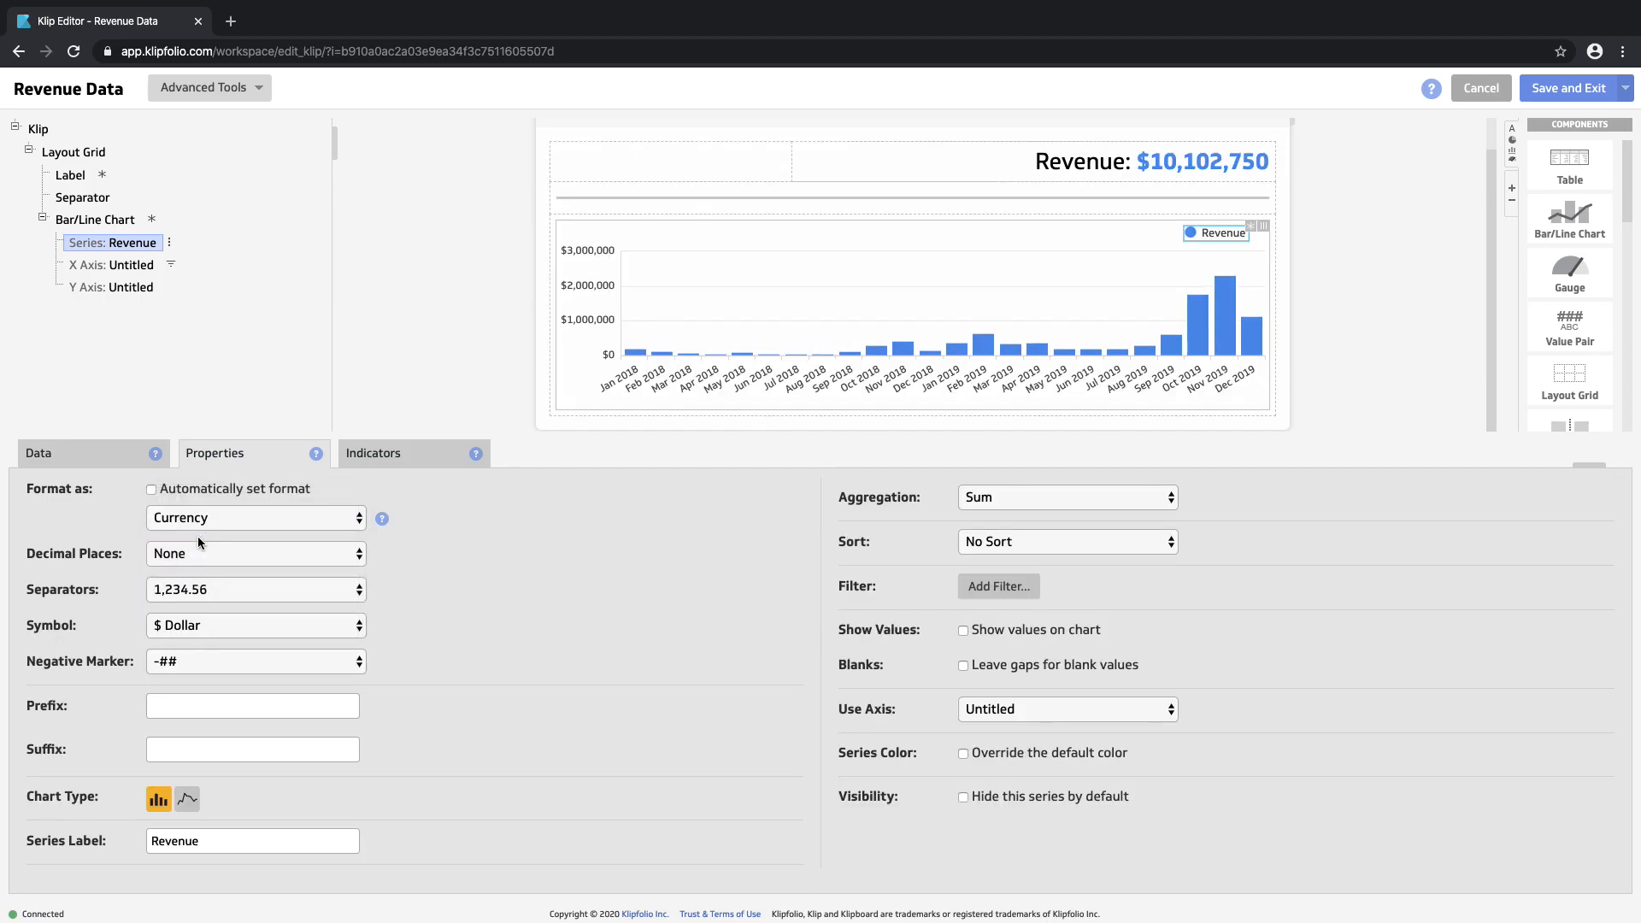
Try showing the Revenue series' values on the chart, and hide them again.
mouse_move(1226, 334)
click(1065, 632)
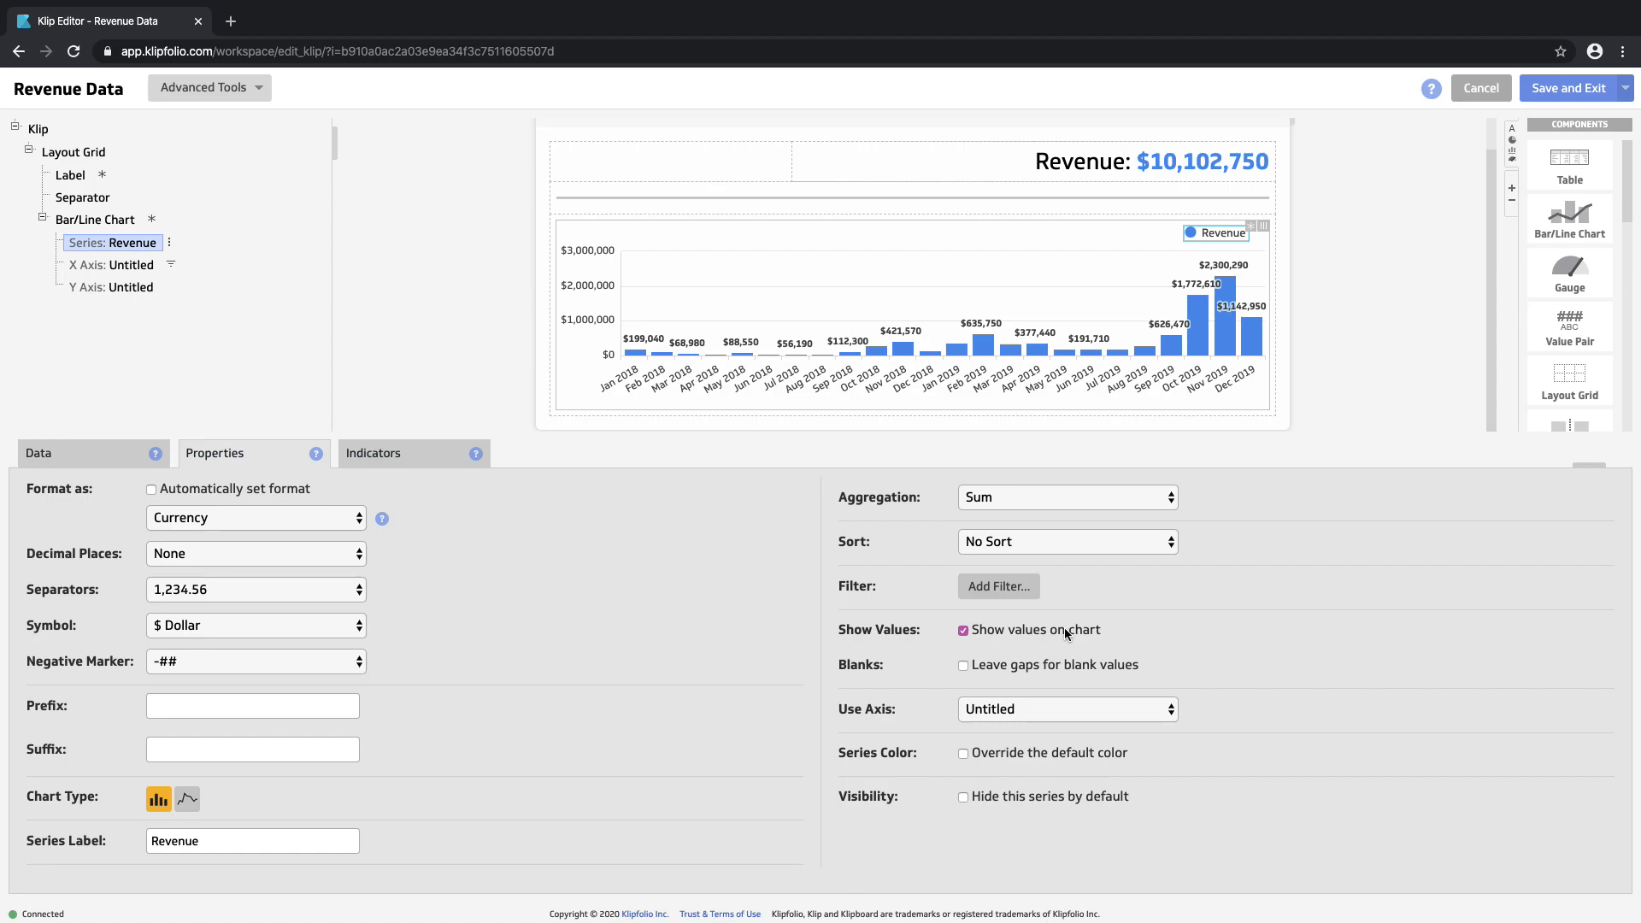
click(1065, 627)
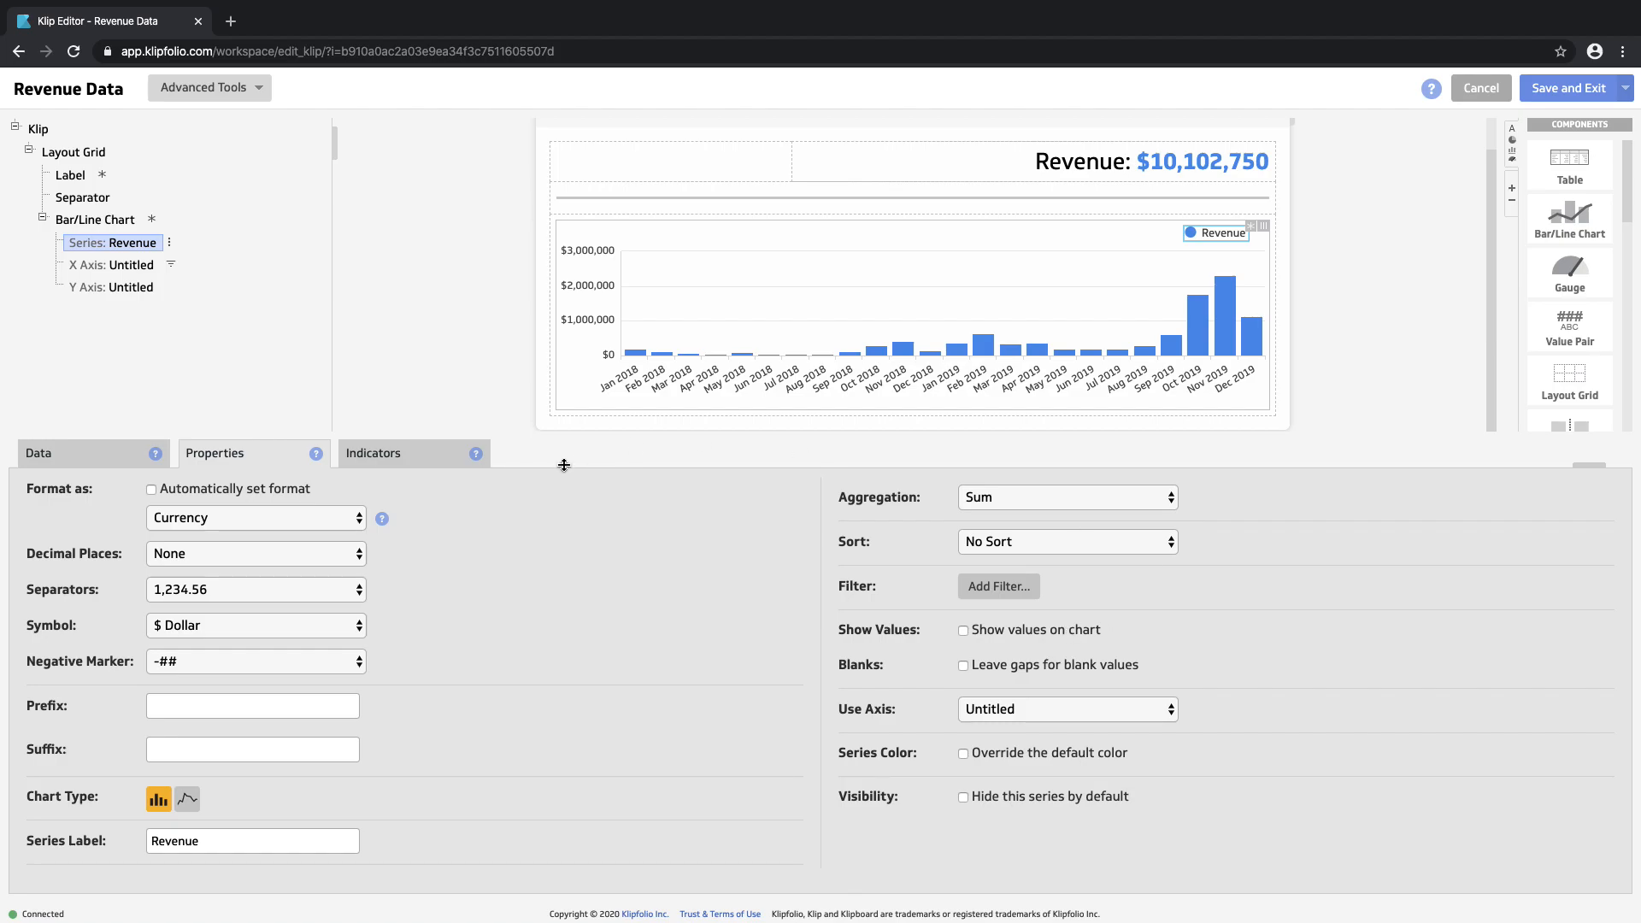
Add a second series to the bar/line chart and assign the Qty column (Q) to it.
click(111, 221)
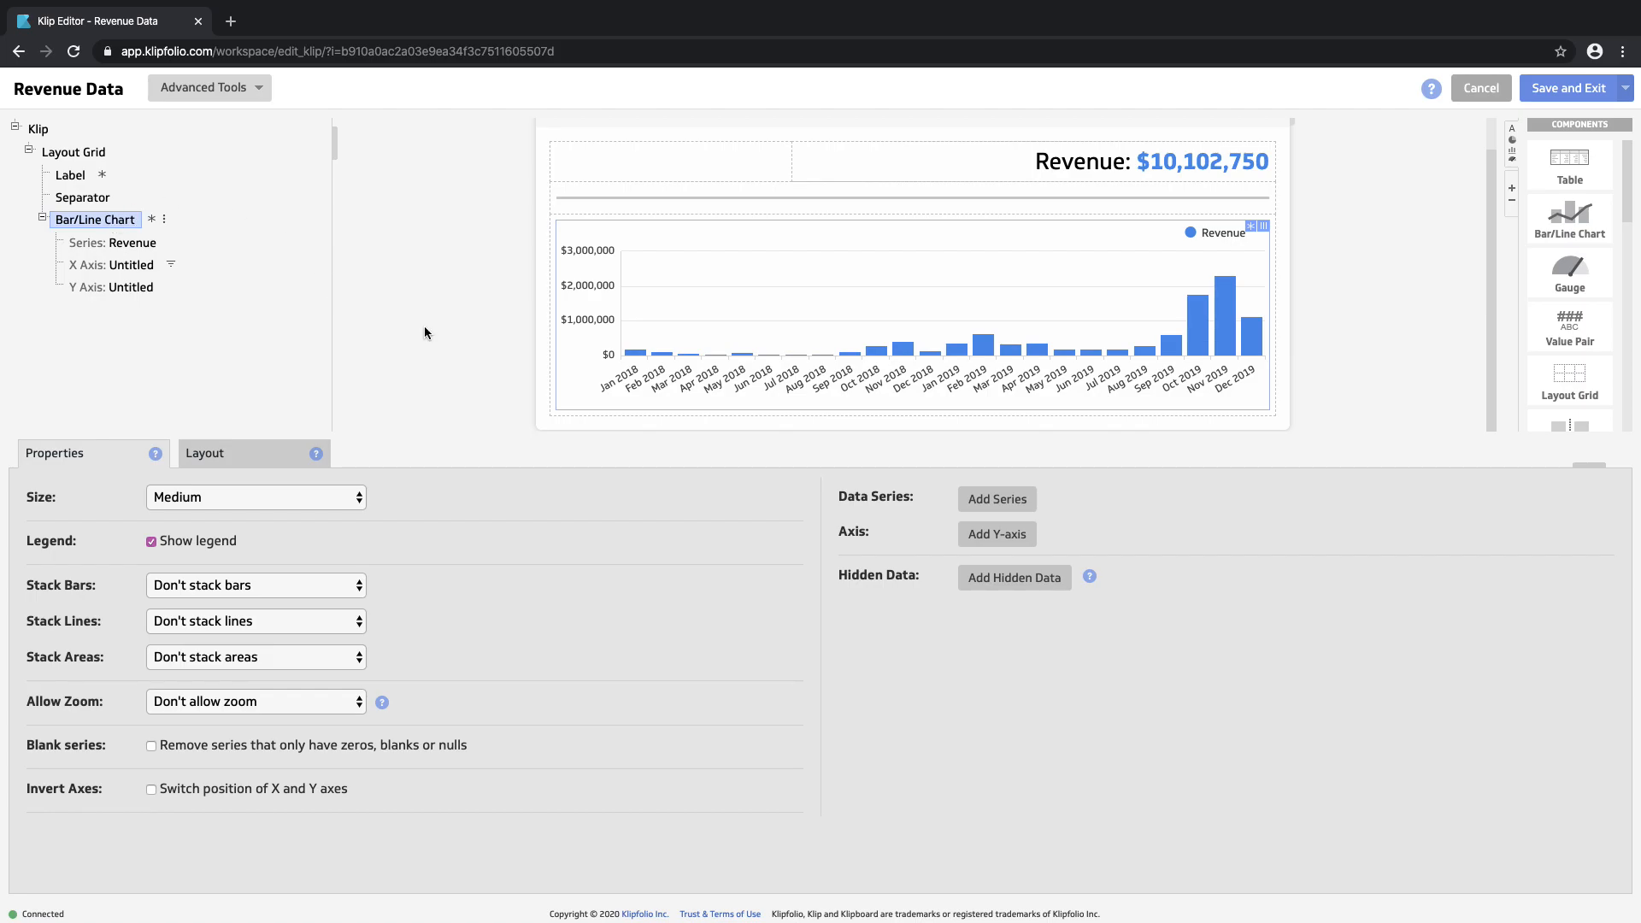
click(999, 500)
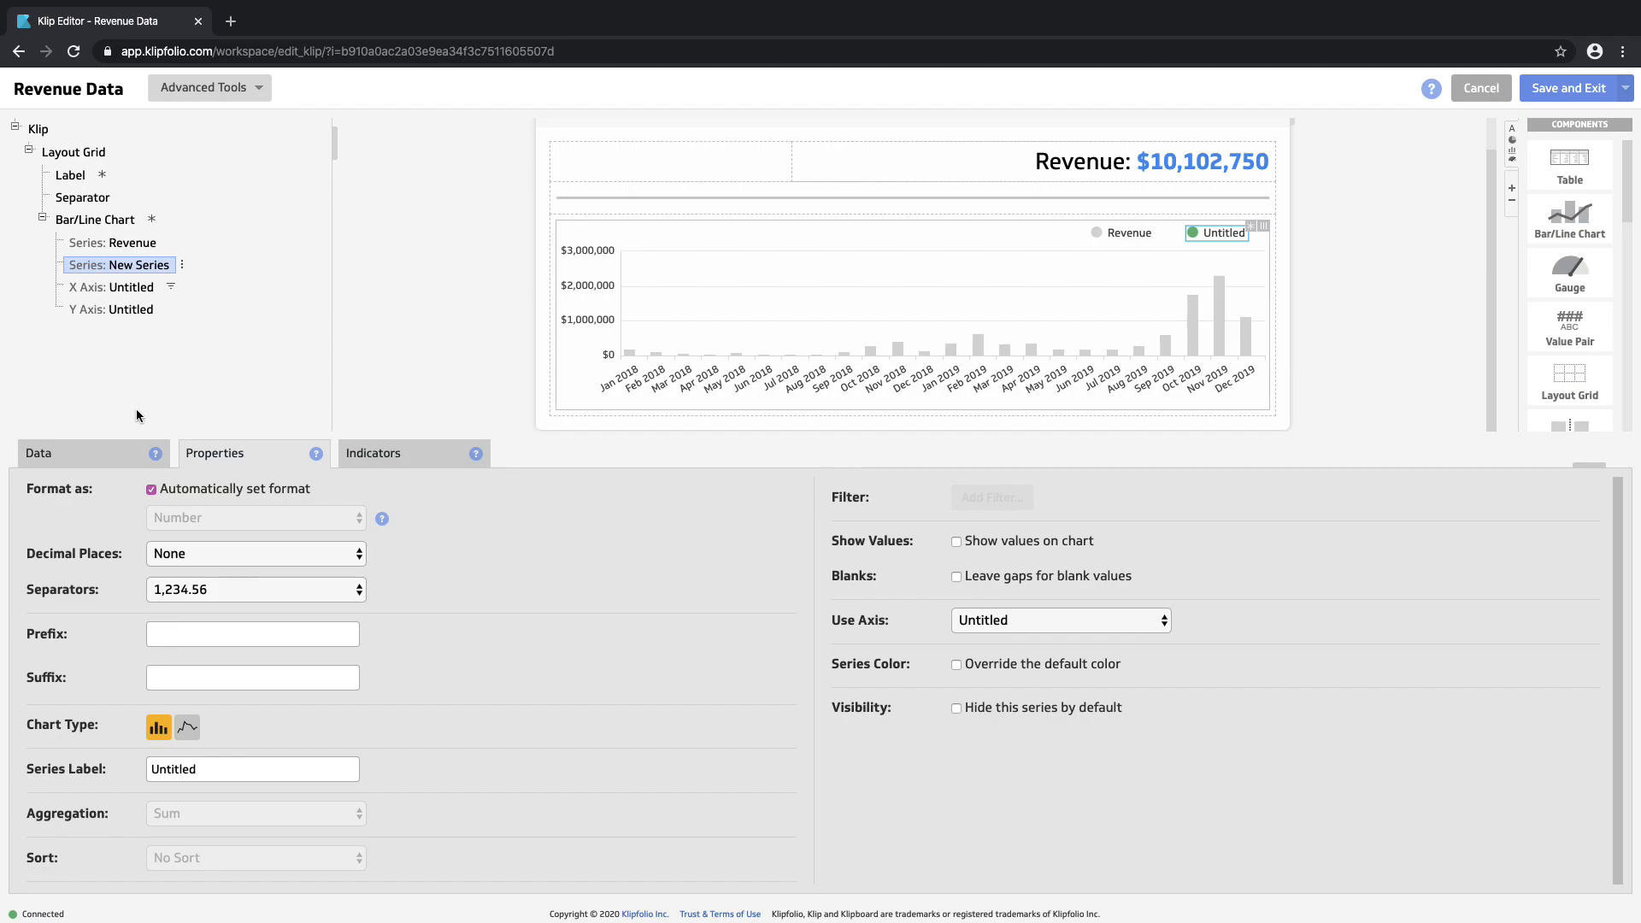
click(97, 460)
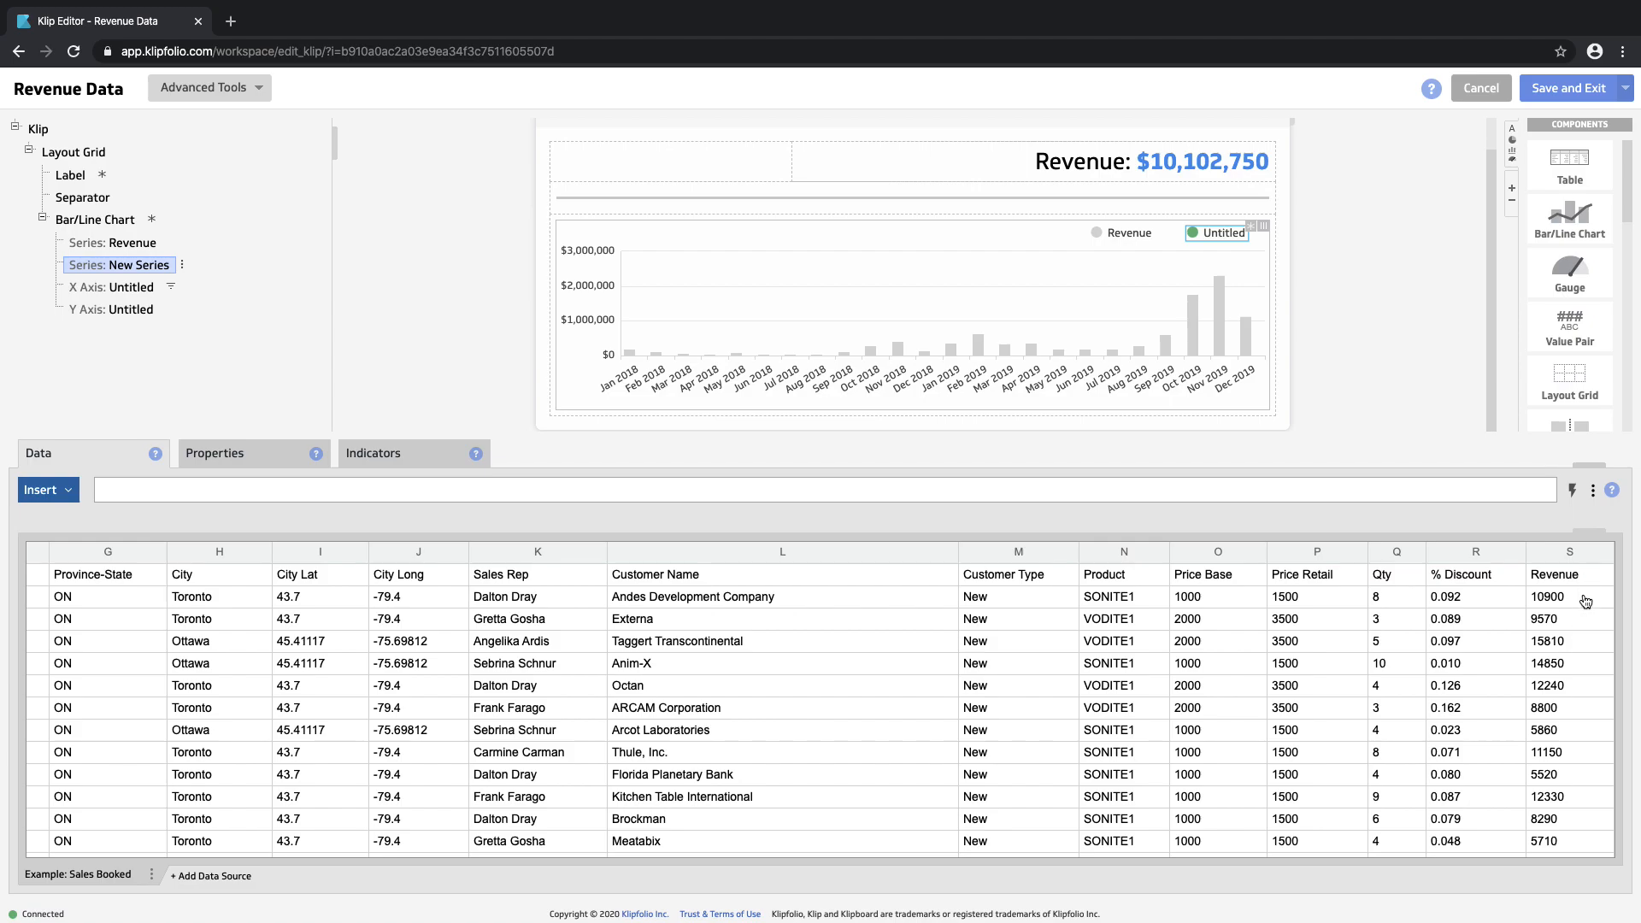
click(1405, 558)
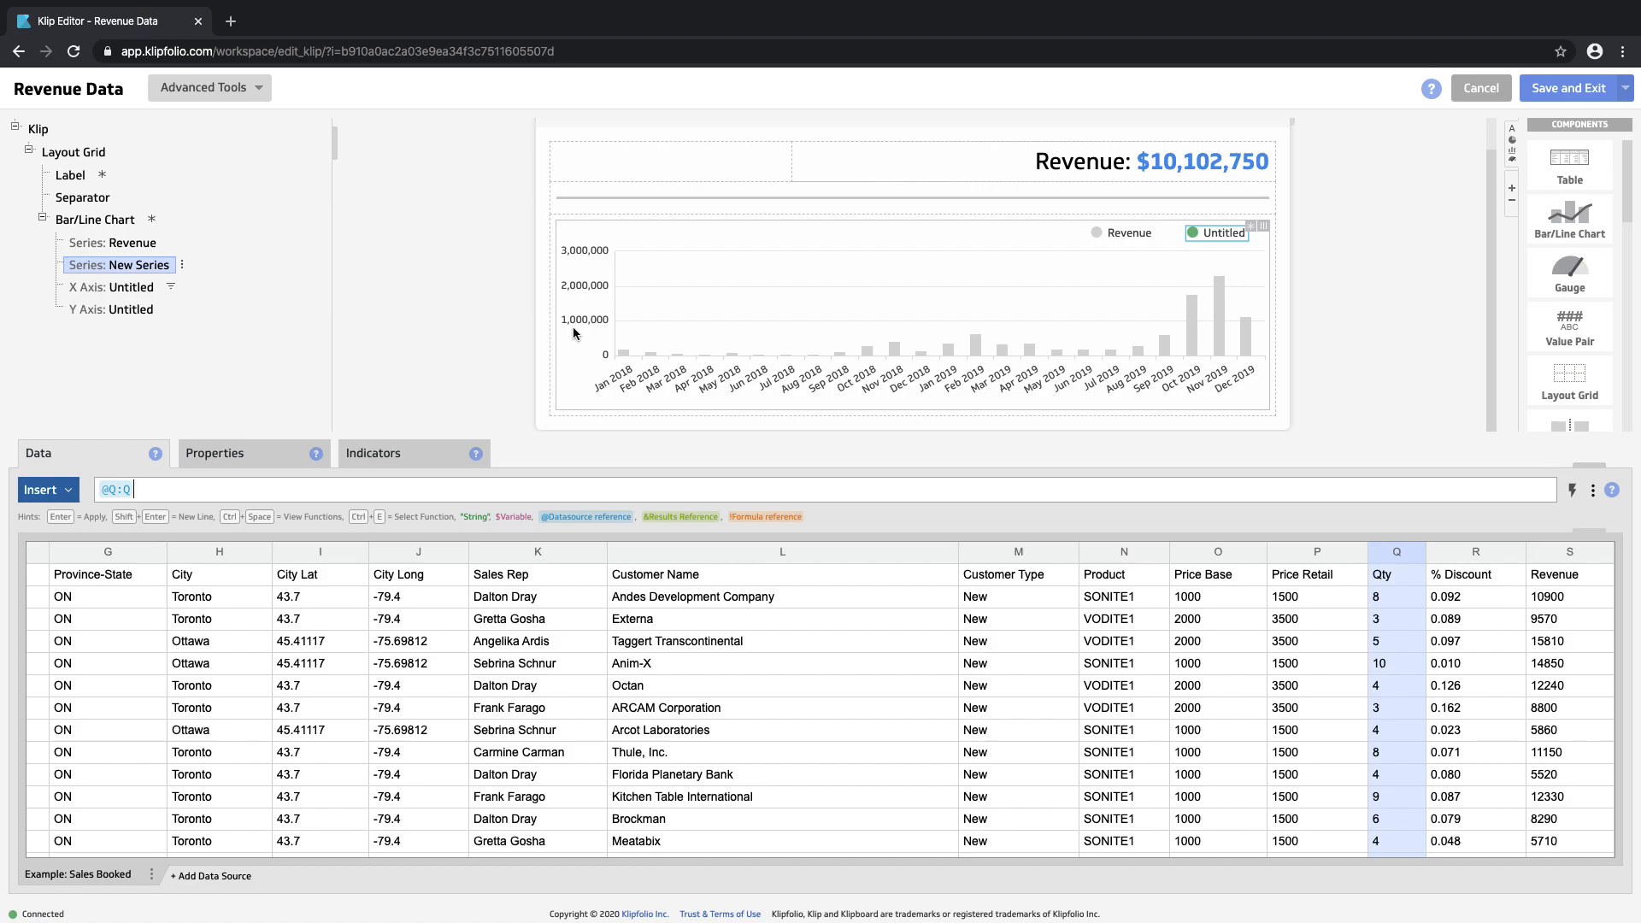
Set the new series' label to Quantity.
click(240, 455)
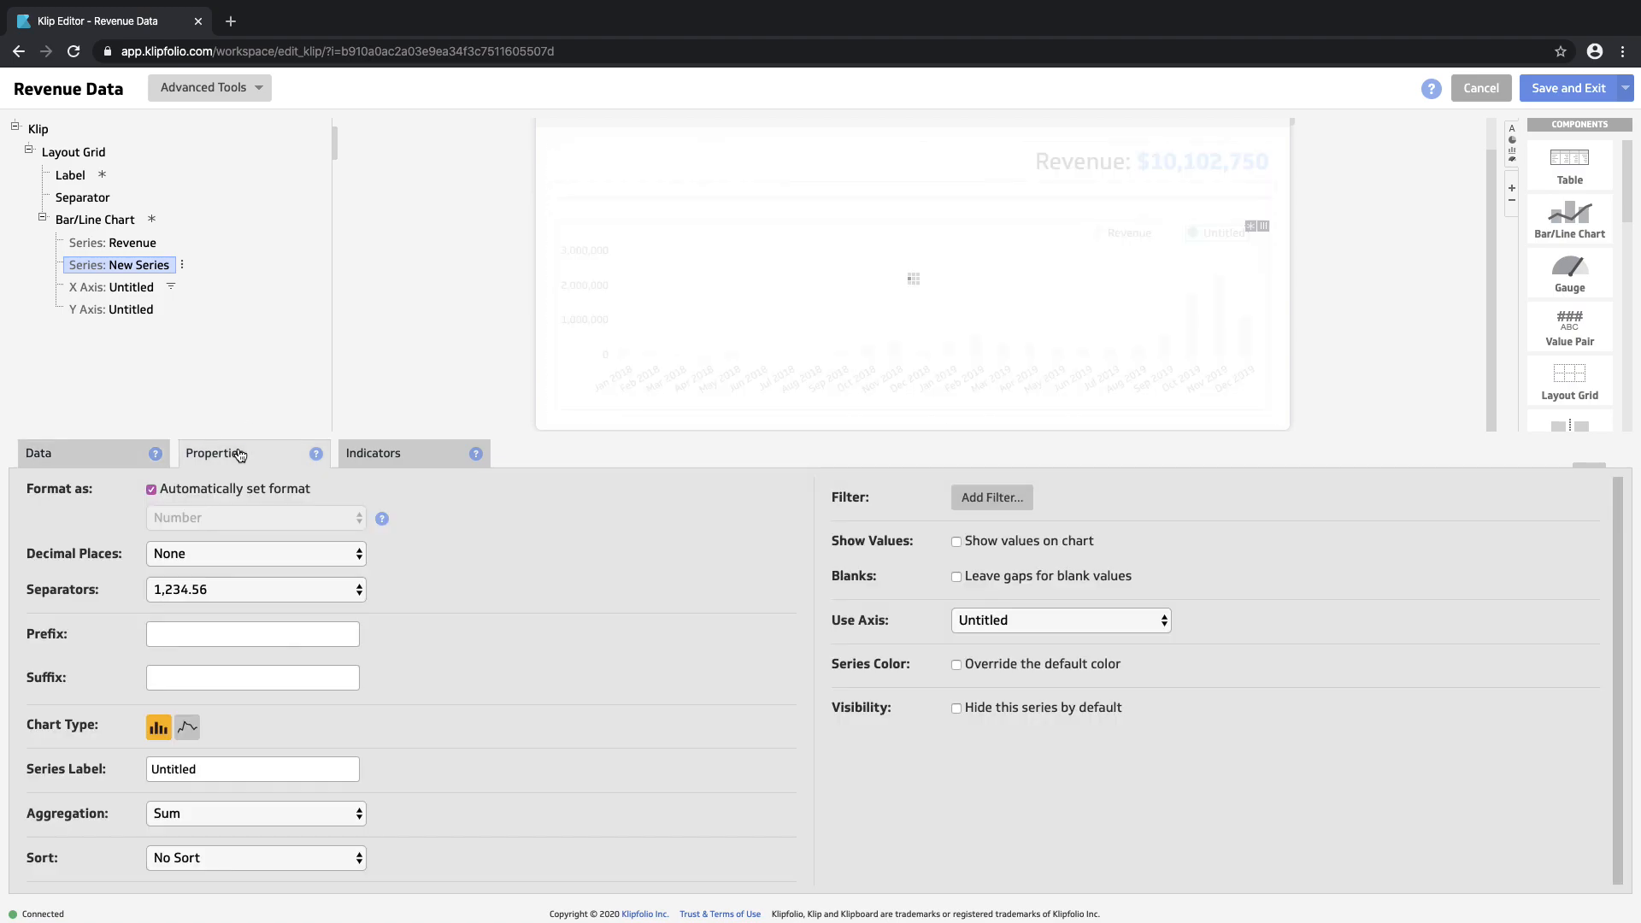
drag(206, 765, 53, 772)
text(Quantity)
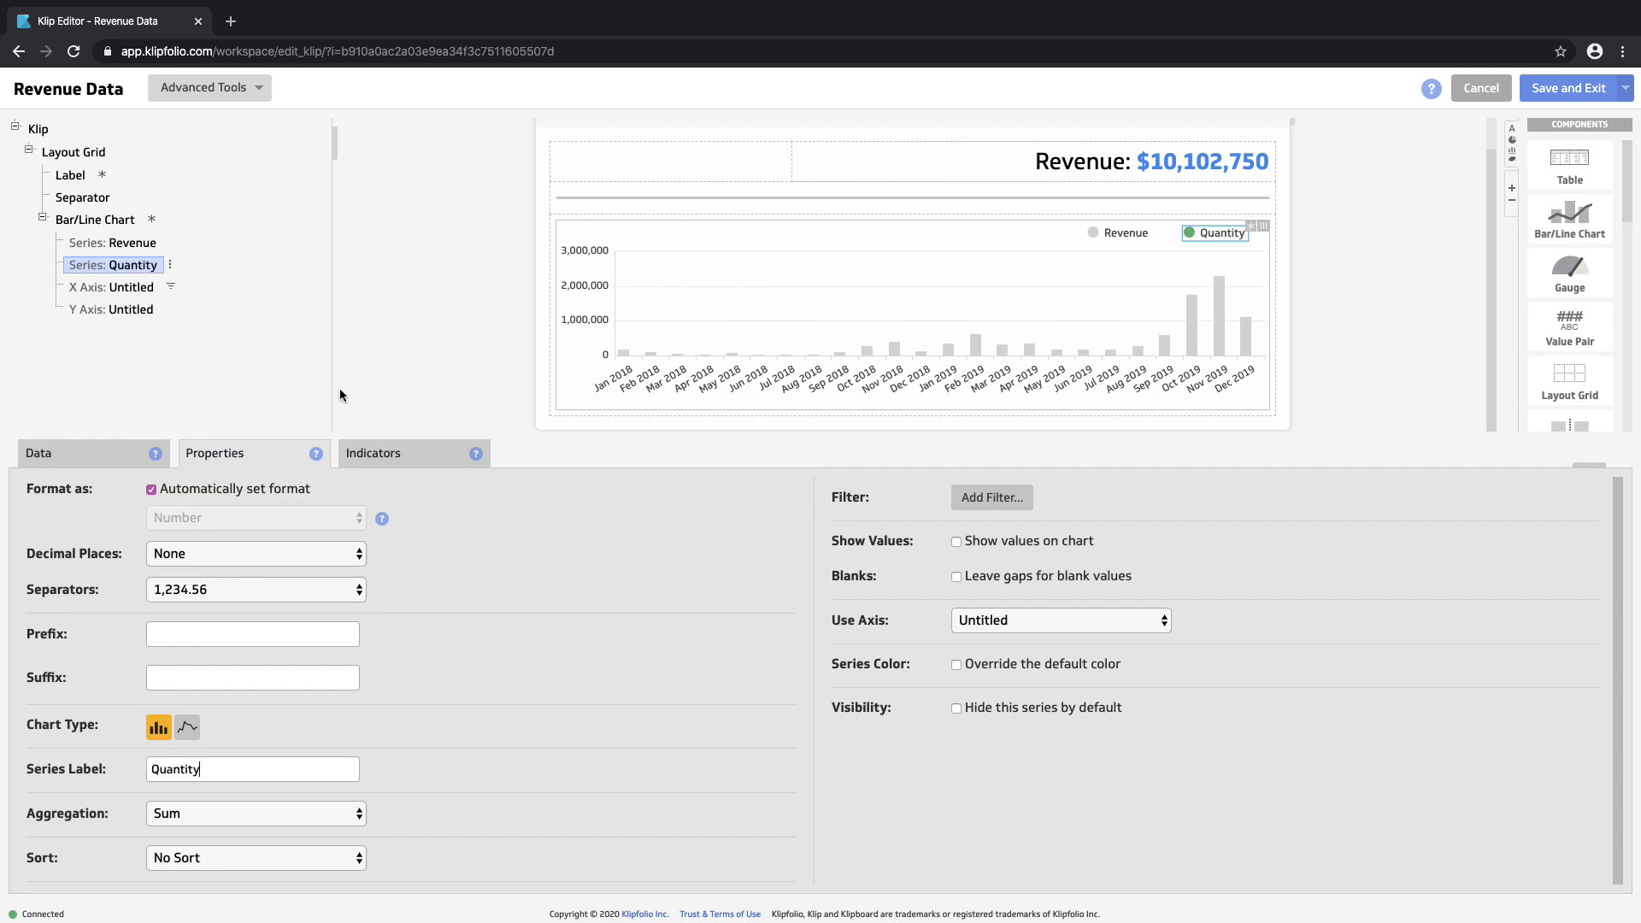
Add a second Y axis to the bar/line chart and rename it Quantity.
click(133, 221)
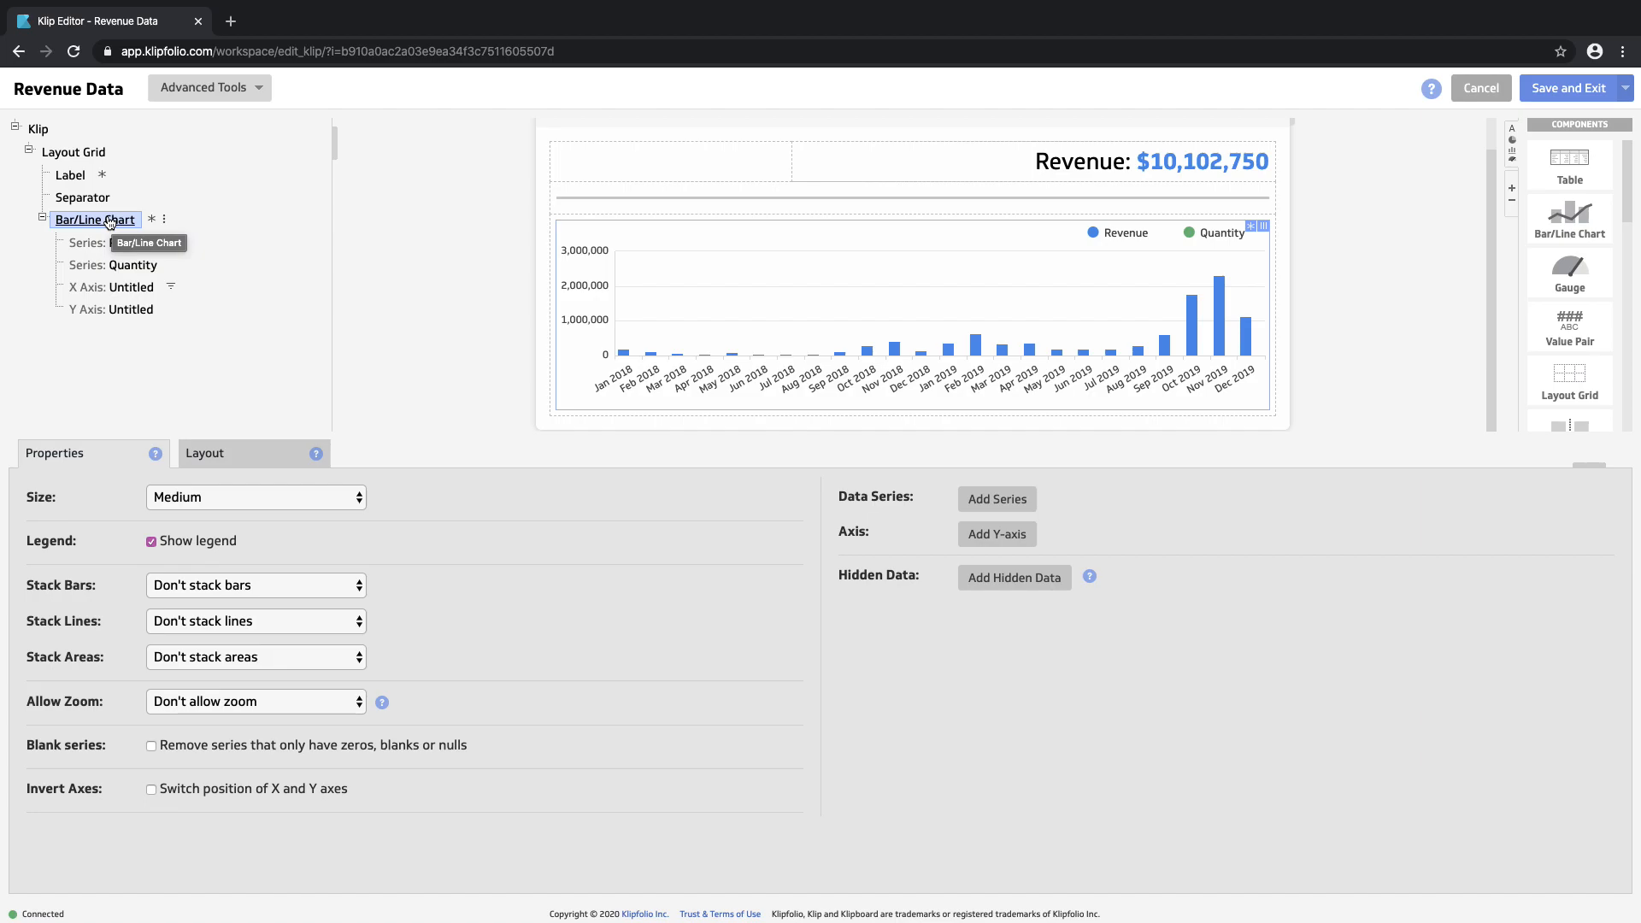
click(1000, 535)
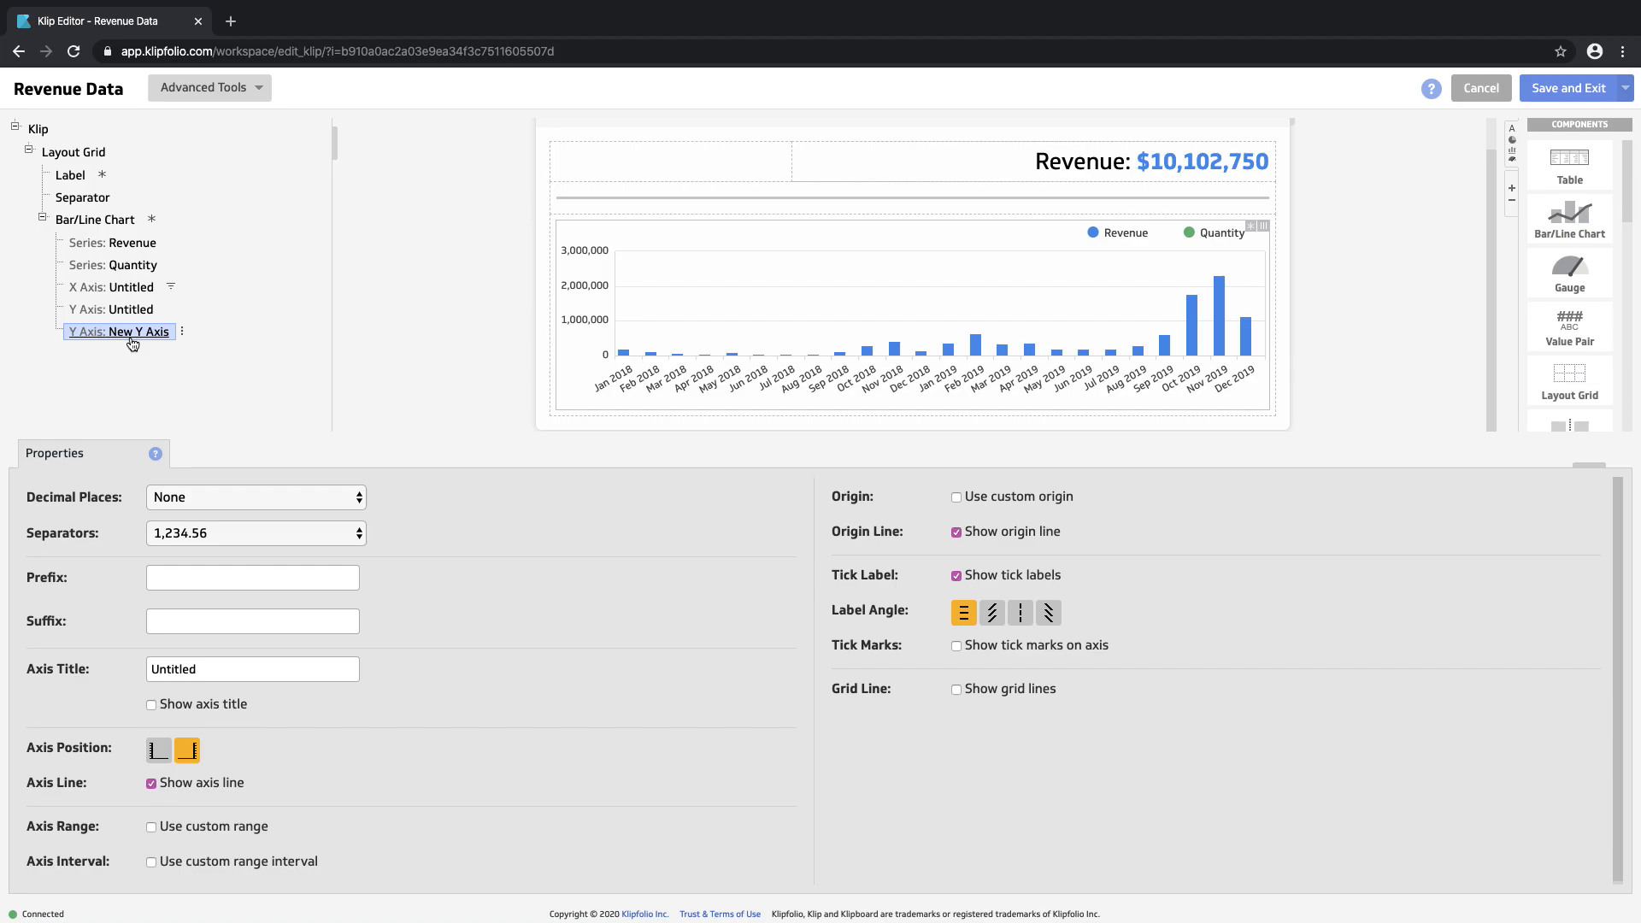
right_click(132, 344)
click(188, 353)
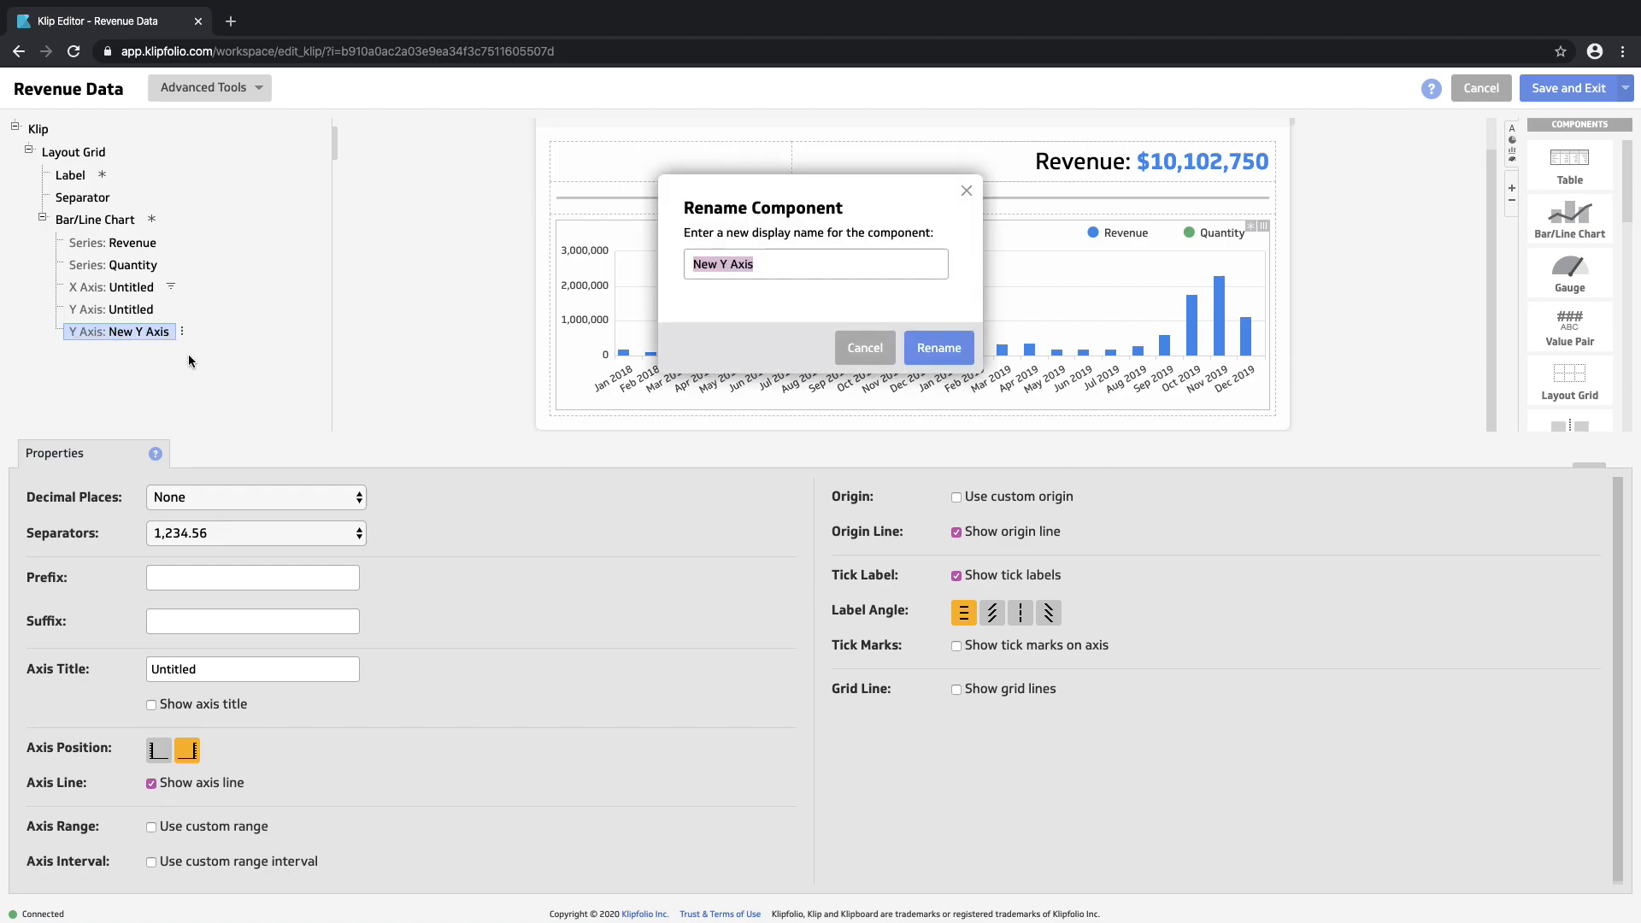
text(Quantity)
click(938, 347)
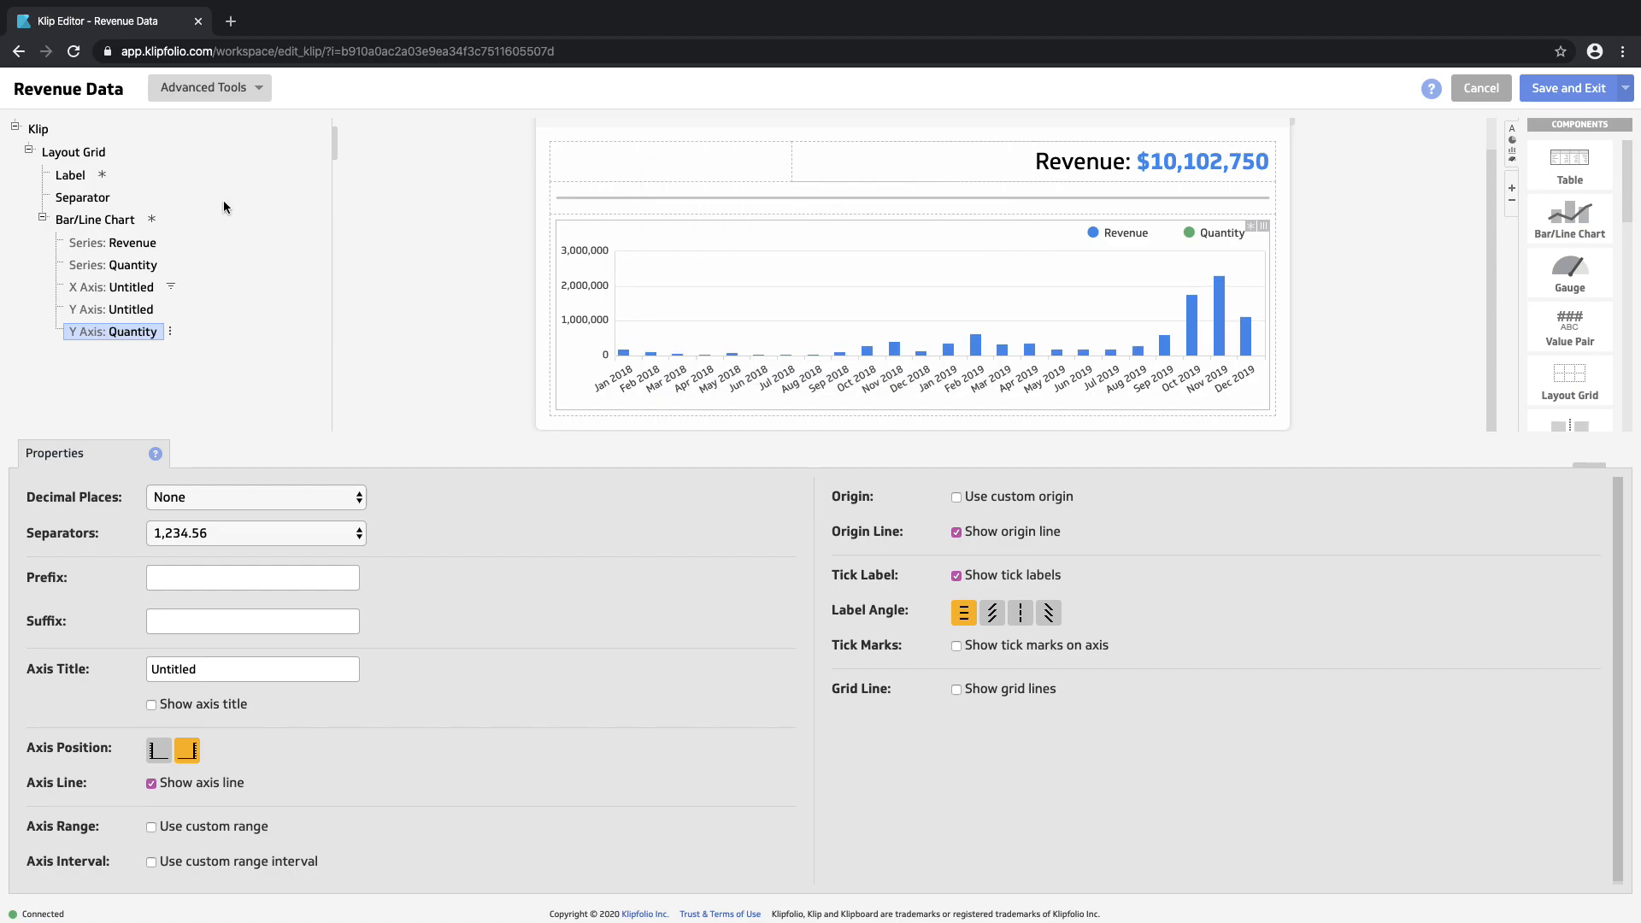
Assign the Quantity series of the bar/line chart to the Quantity axis.
click(122, 267)
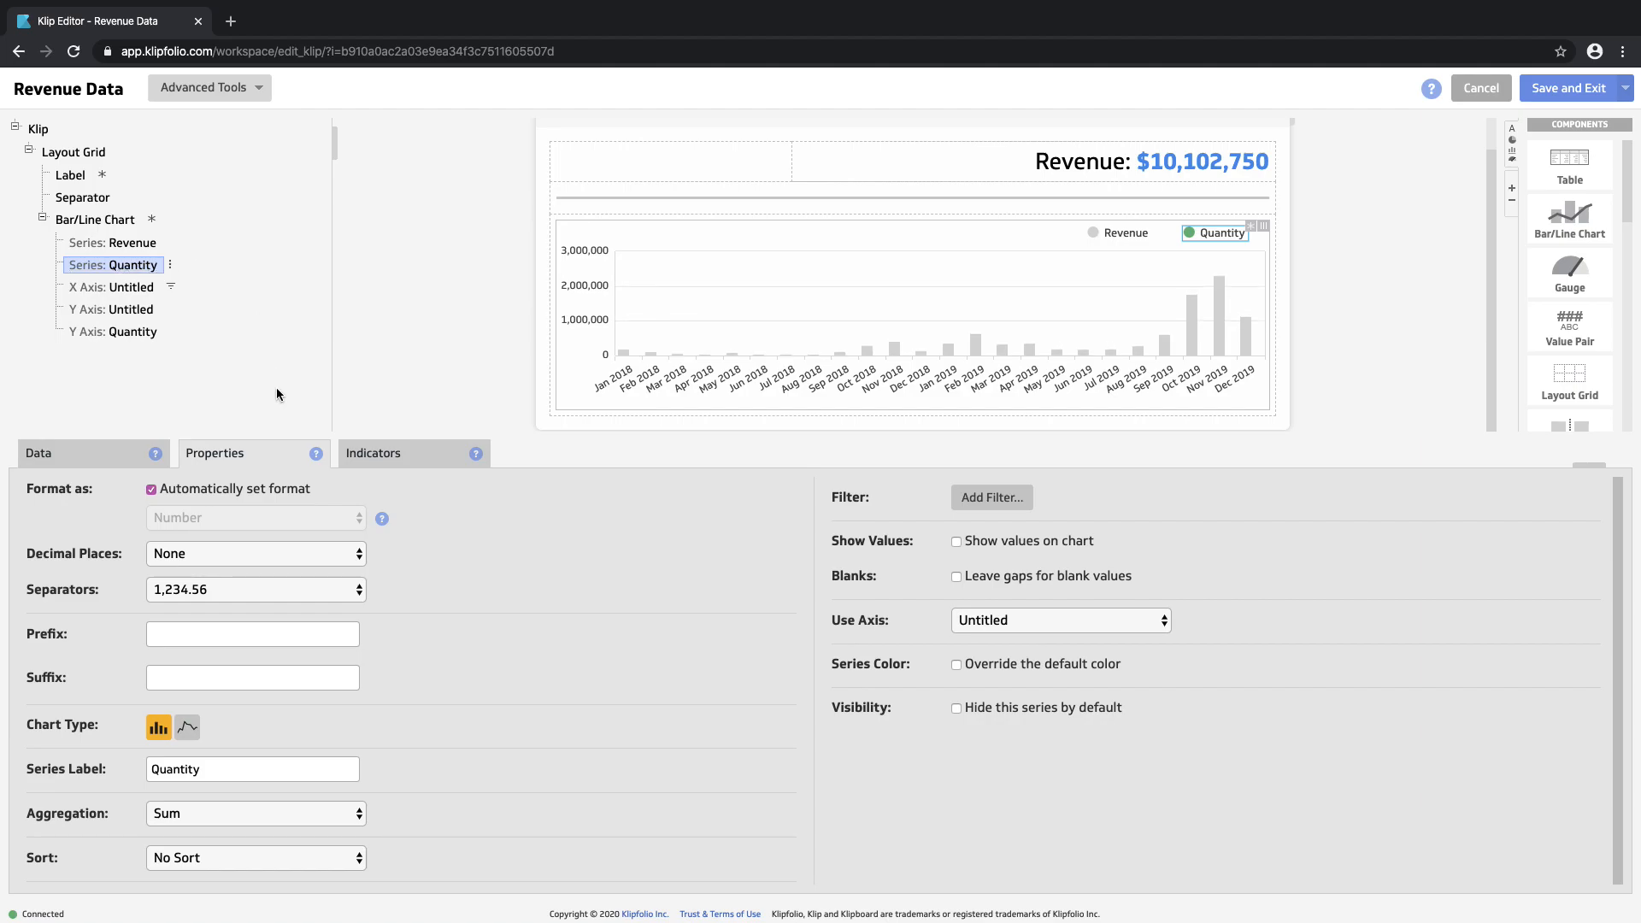
click(1034, 619)
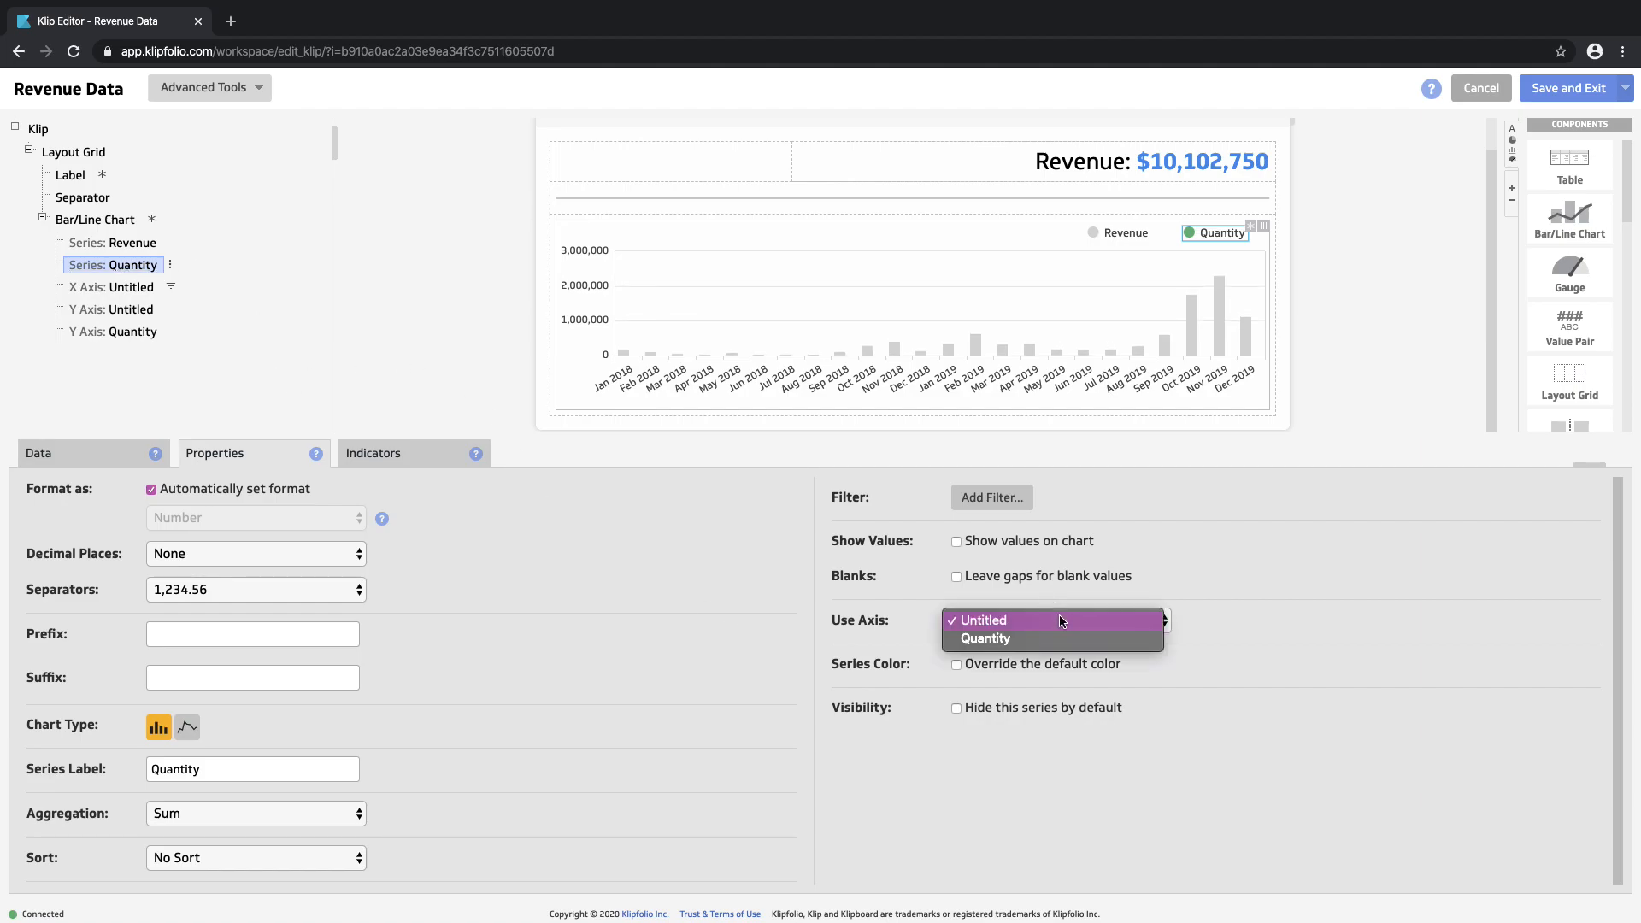
click(1022, 640)
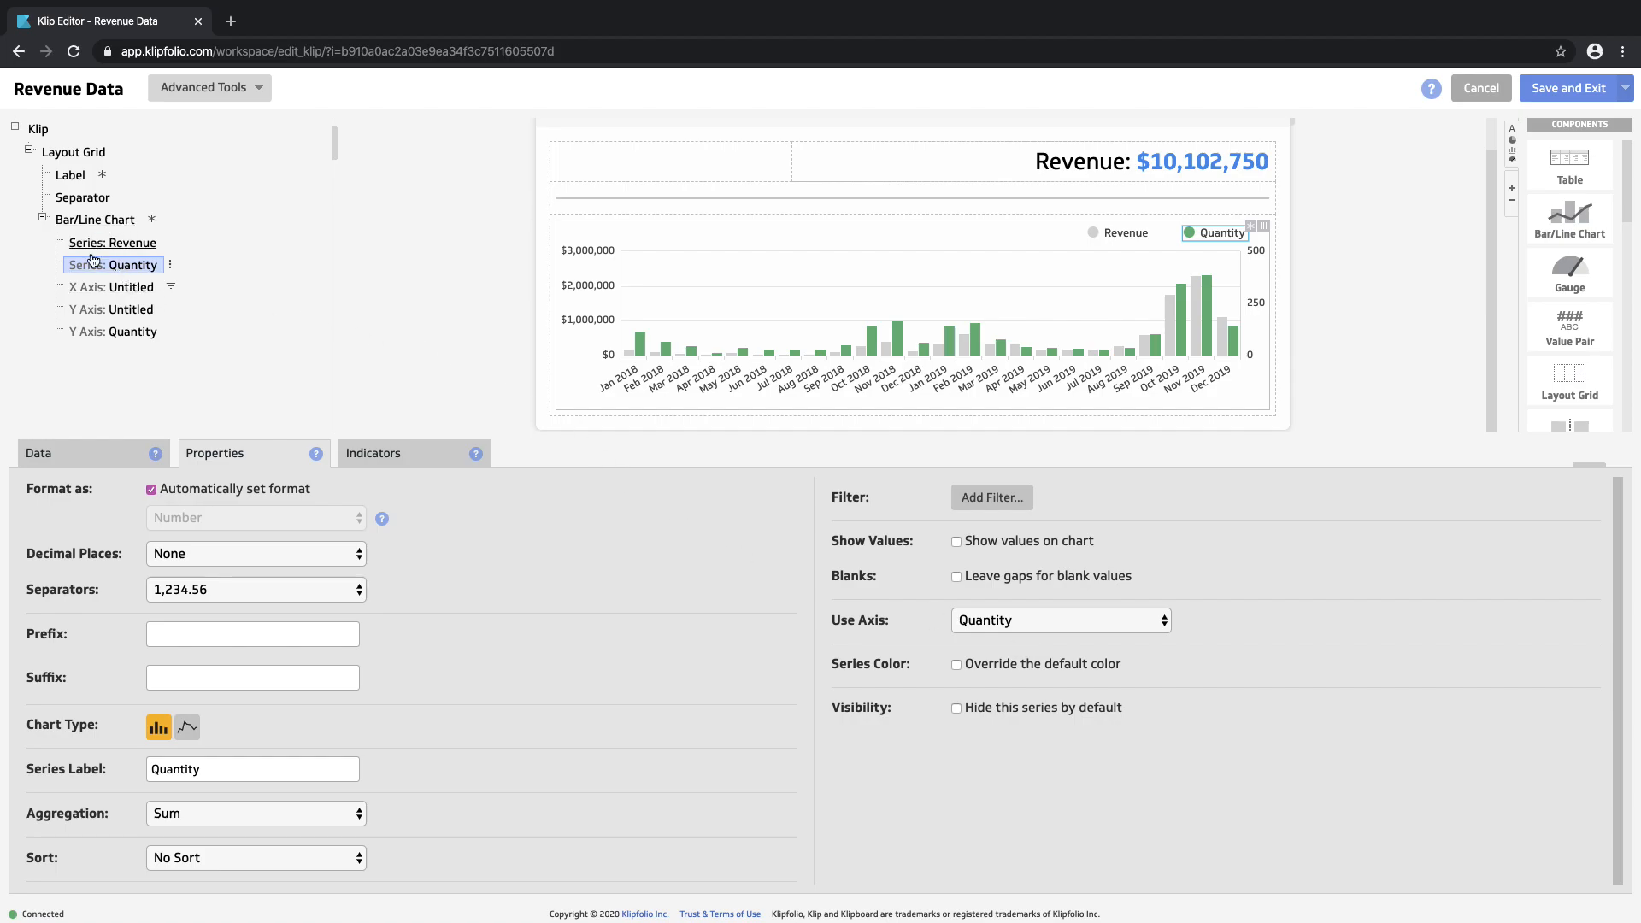
Title the untitled Y axis of the bar/line chart Revenue and show the axis title.
click(101, 312)
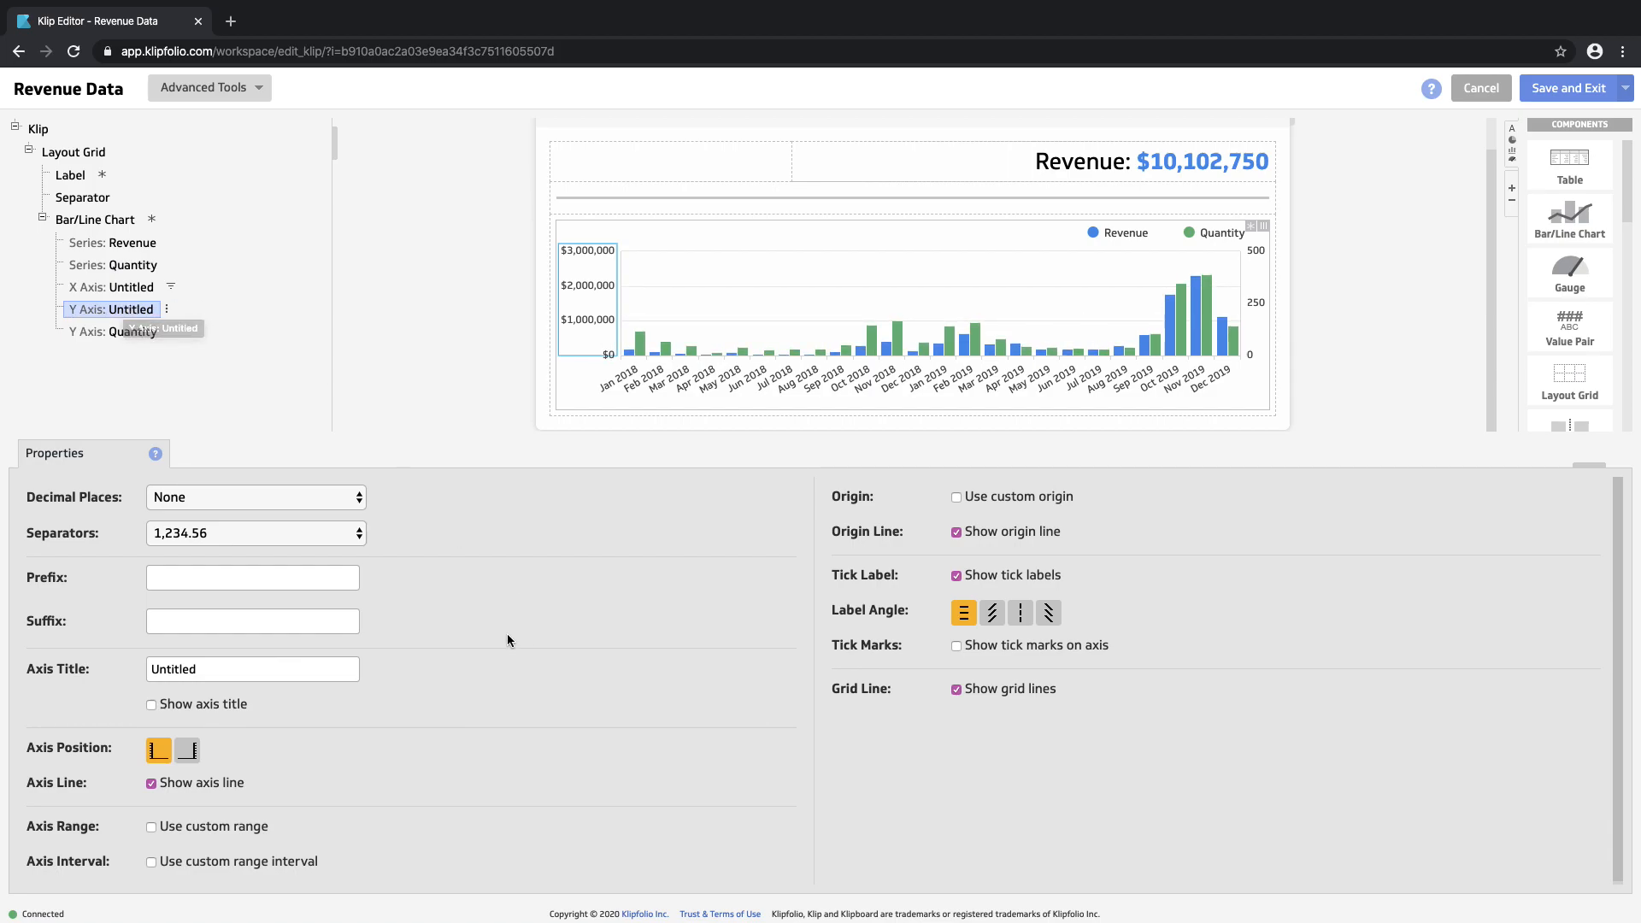
drag(221, 669, 104, 677)
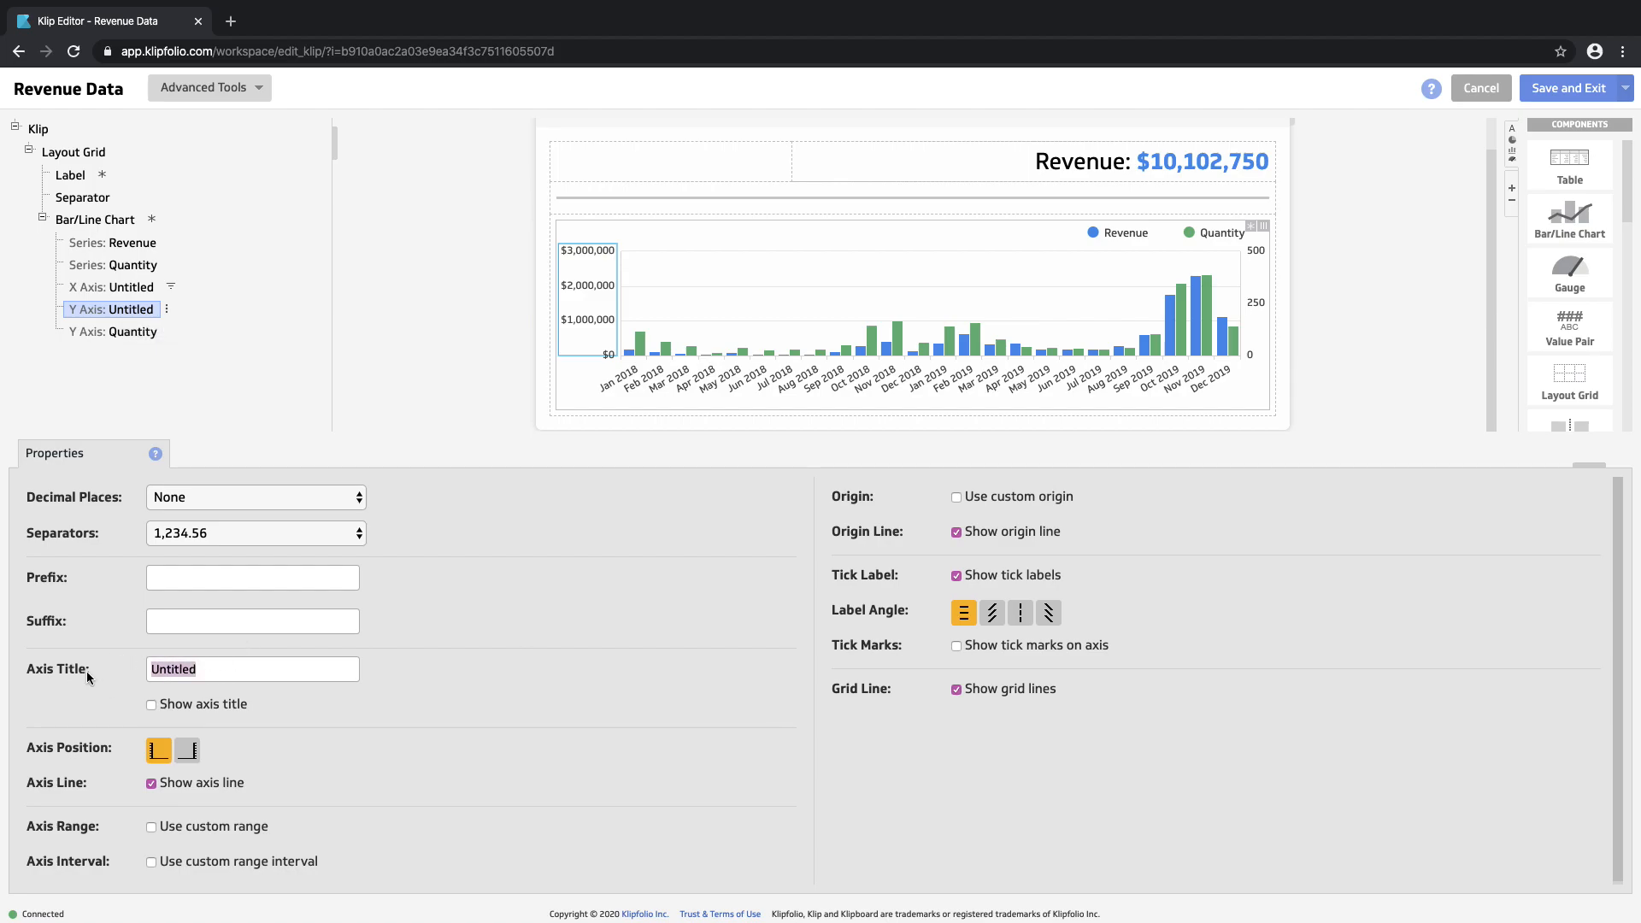
text(Revenue)
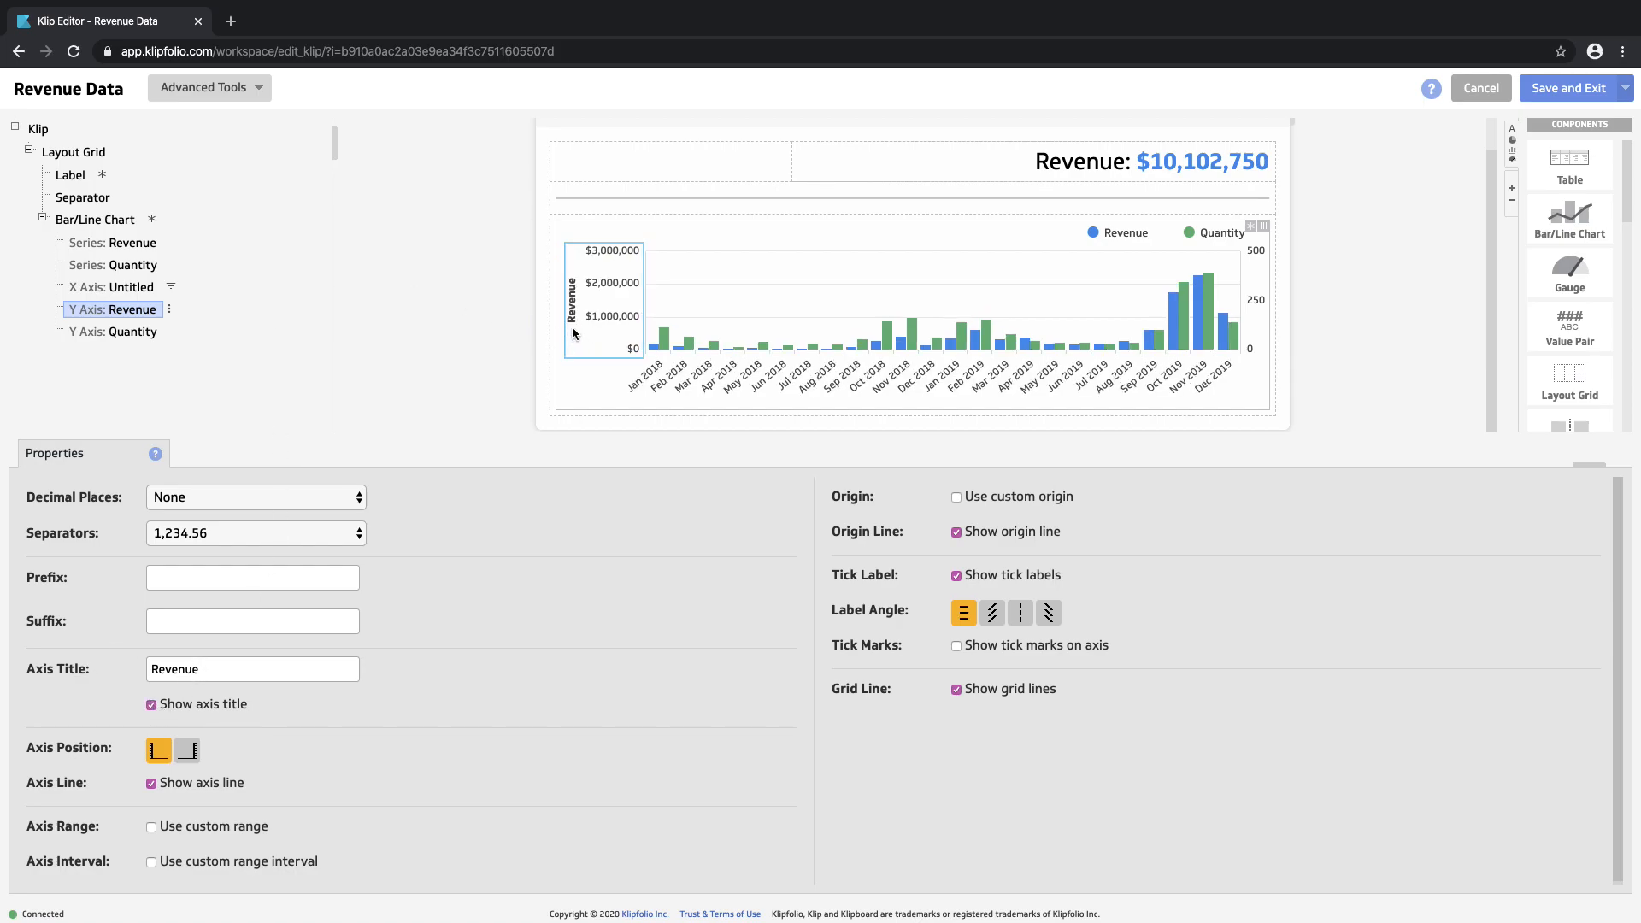
Set the Quantity Y axis's title to Quantity and show it on the chart.
click(132, 332)
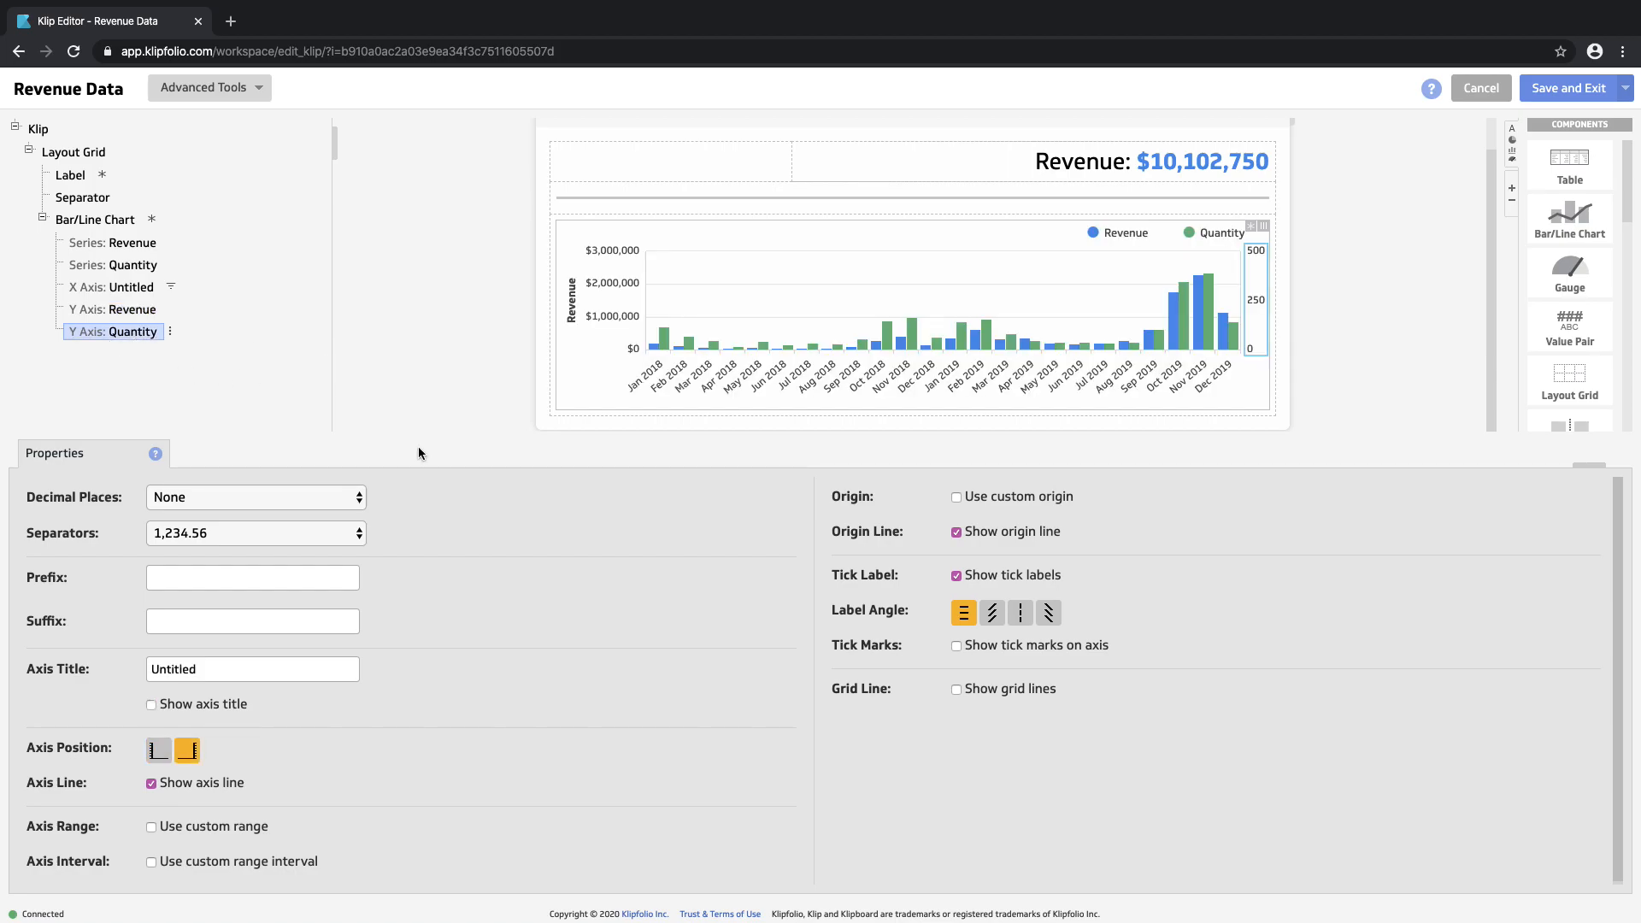
drag(221, 670, 62, 671)
text(Quantity)
click(152, 704)
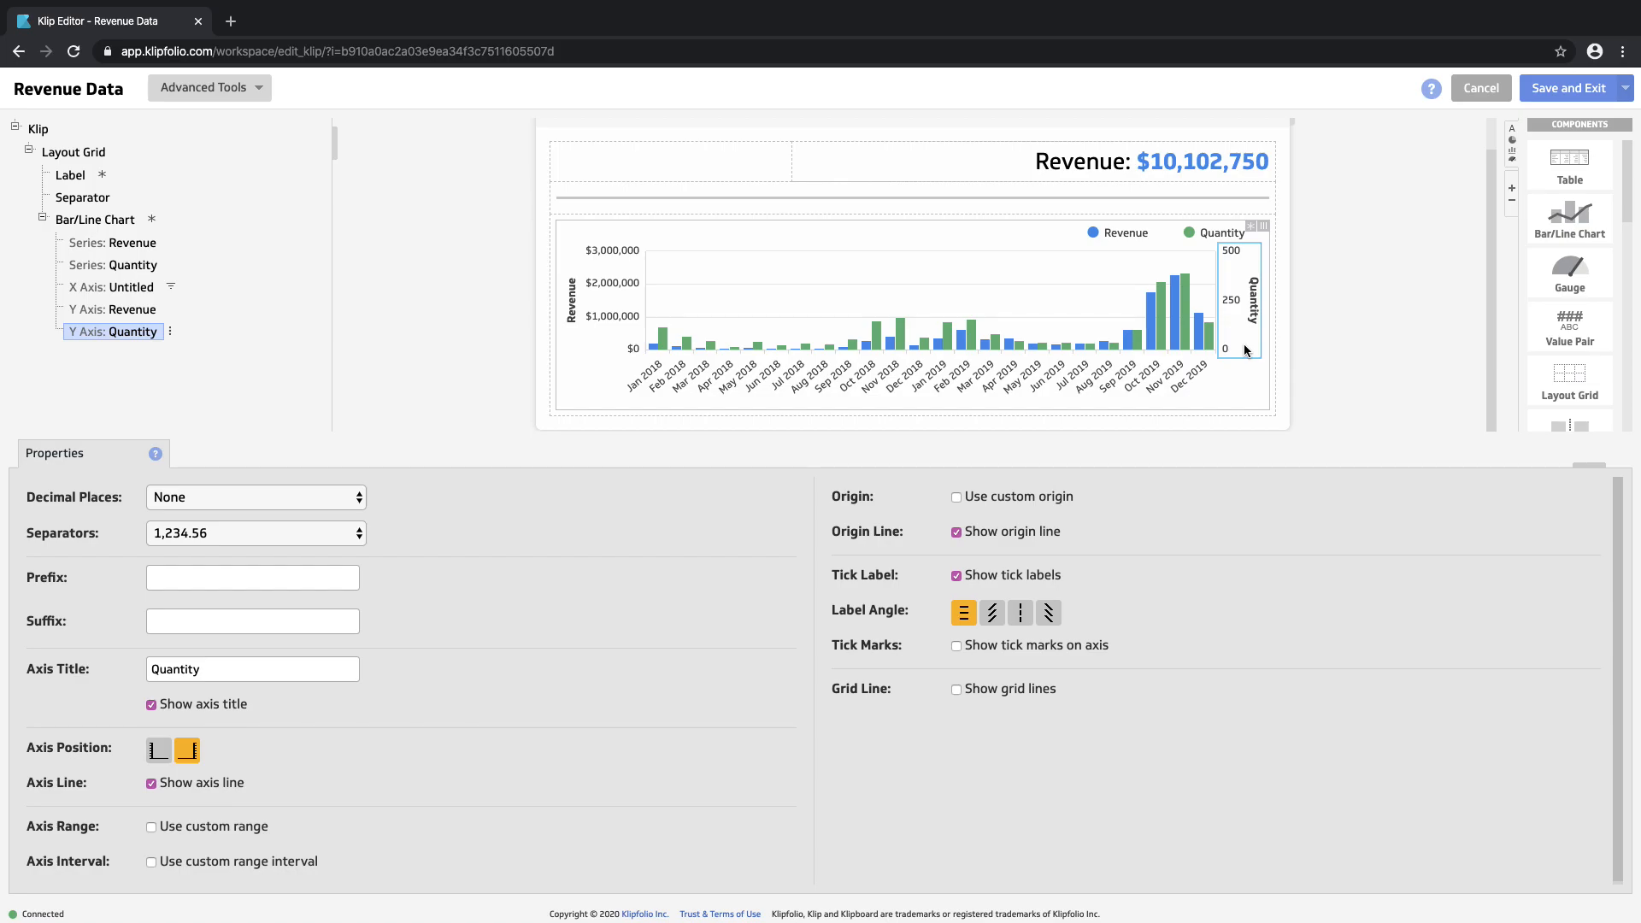
Save the Revenue Data Klip and exit the Klip editor.
mouse_move(1183, 305)
scroll(1393, 225, up, 1)
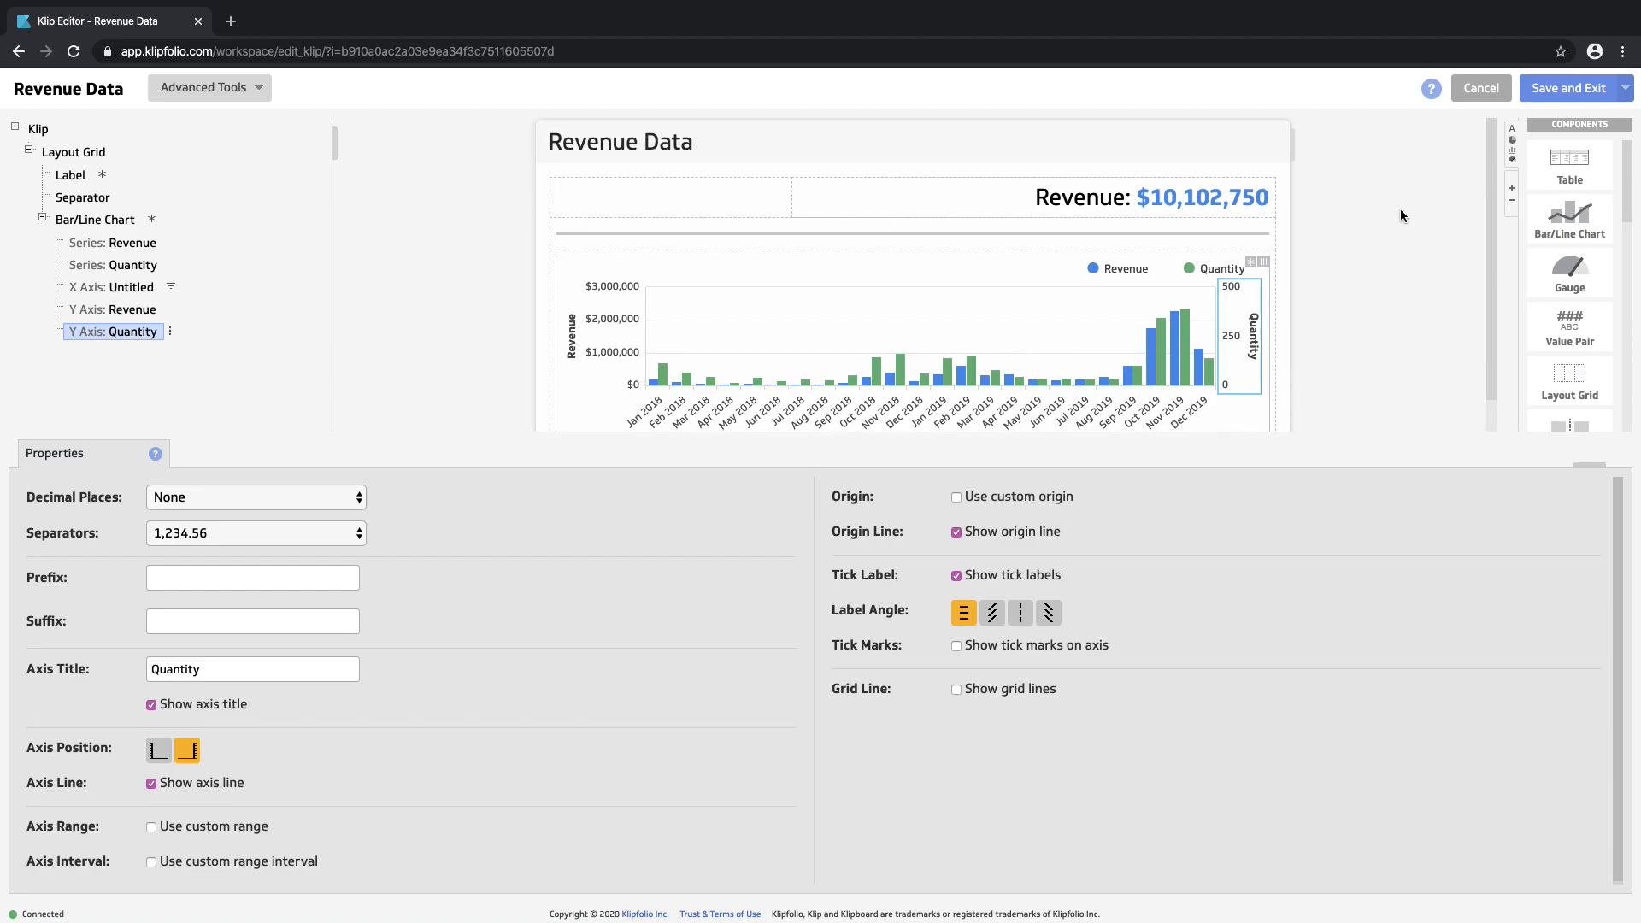
click(1626, 89)
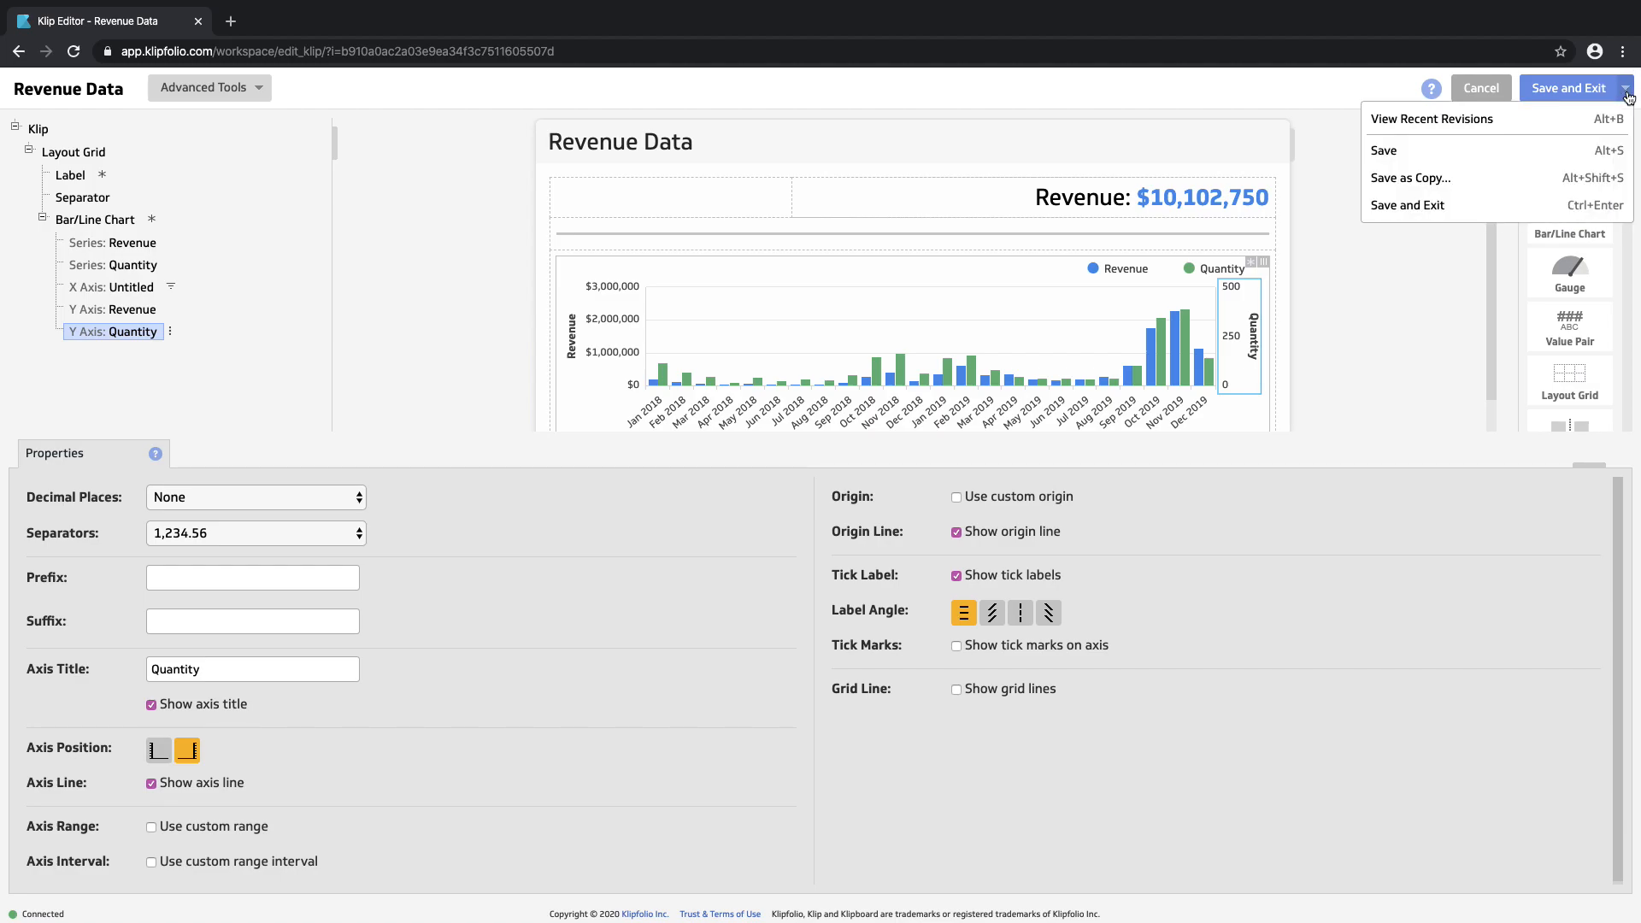
click(1515, 155)
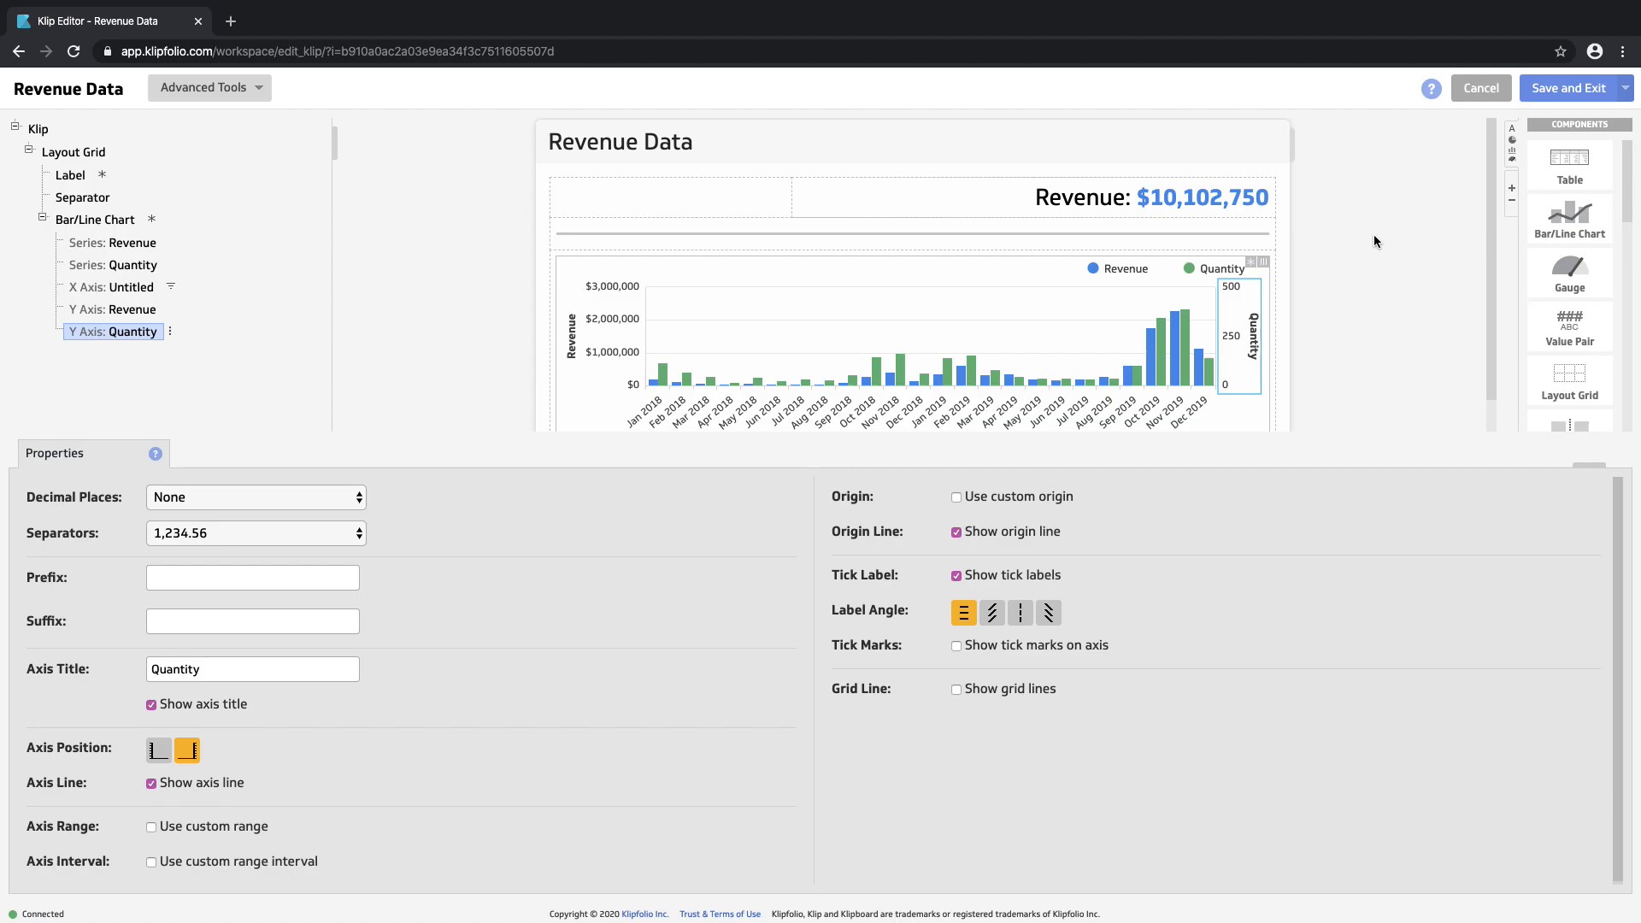
click(1571, 89)
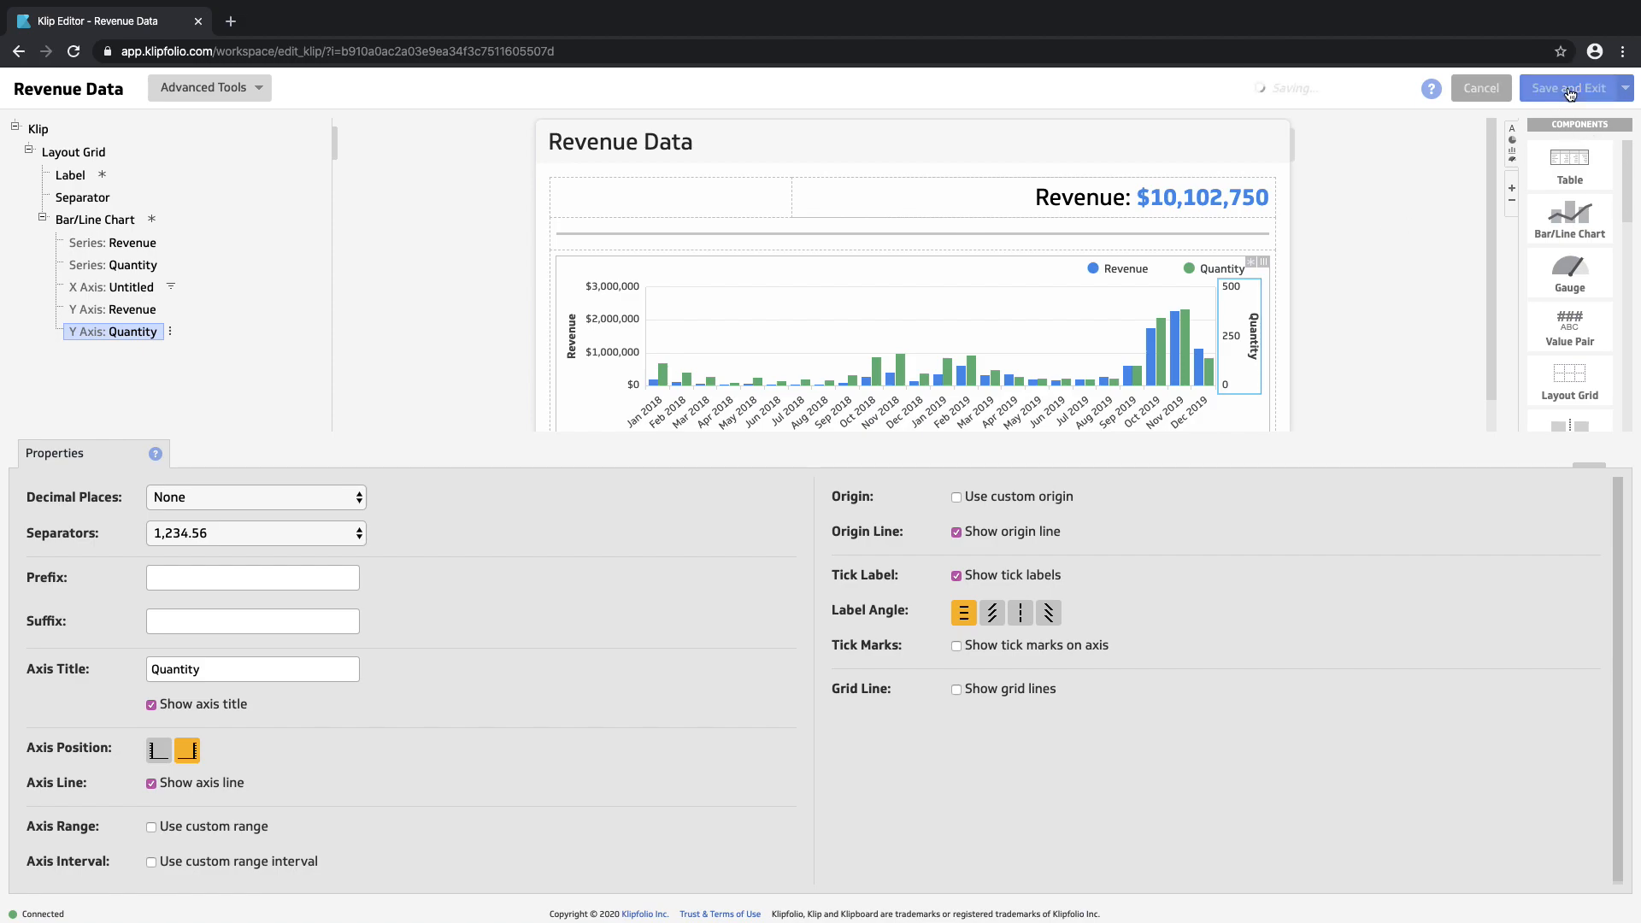